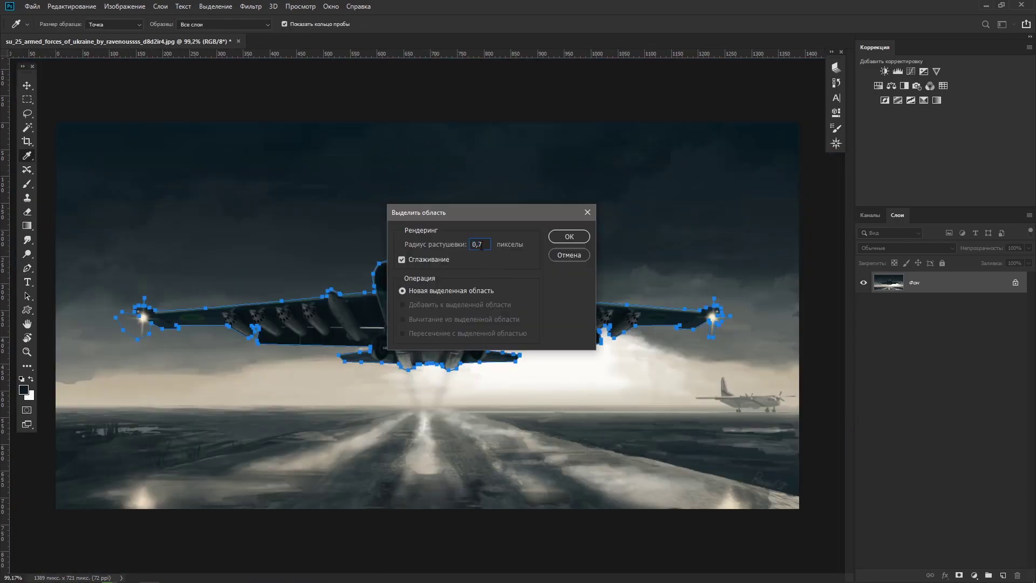
- Confirm the jet selection with a 0.7 px feather radius and anti-aliasing
click(563, 240)
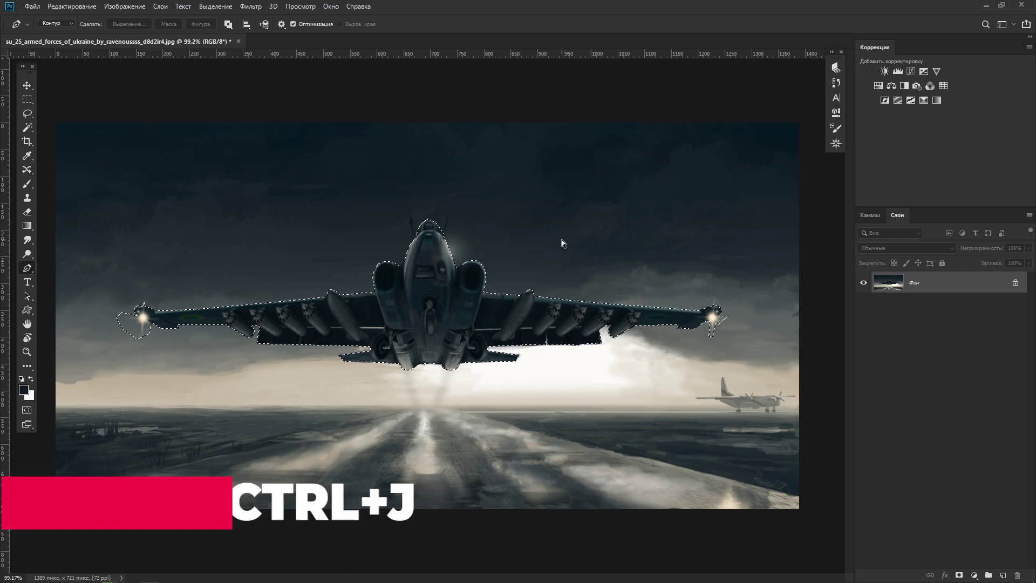
- Copy the jet onto its own layer Слой 1 and unlock the background Фон as Слой 0
key(ctrl+j)
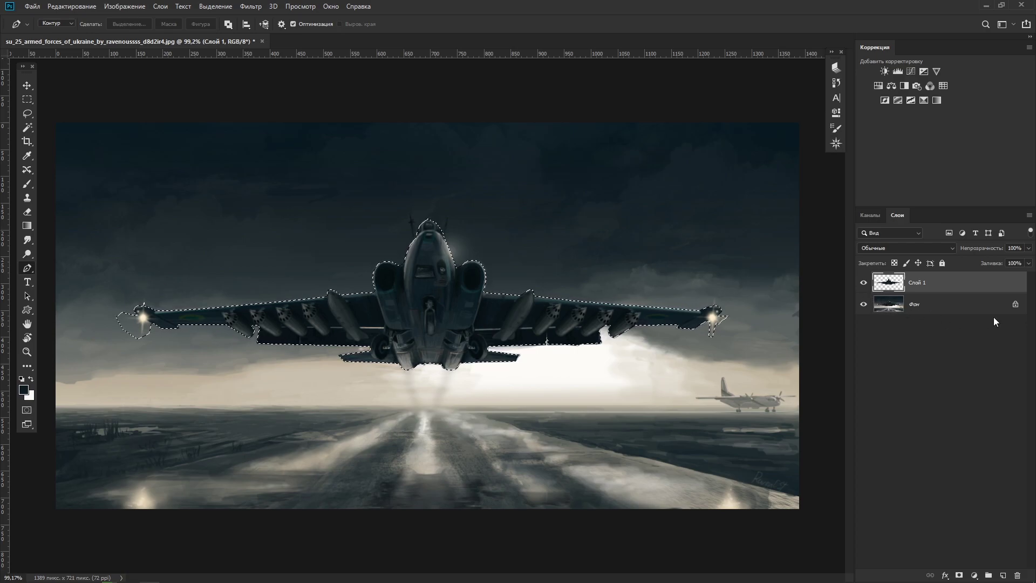
click(1020, 309)
click(1016, 305)
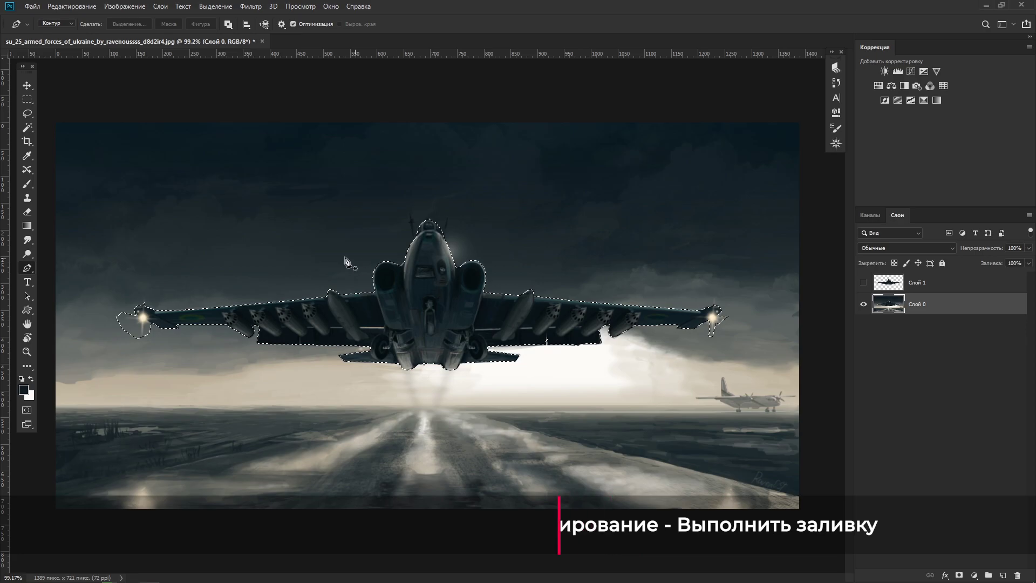
- Fill the jet area on Слой 0 with Content-Aware fill and deselect
click(73, 6)
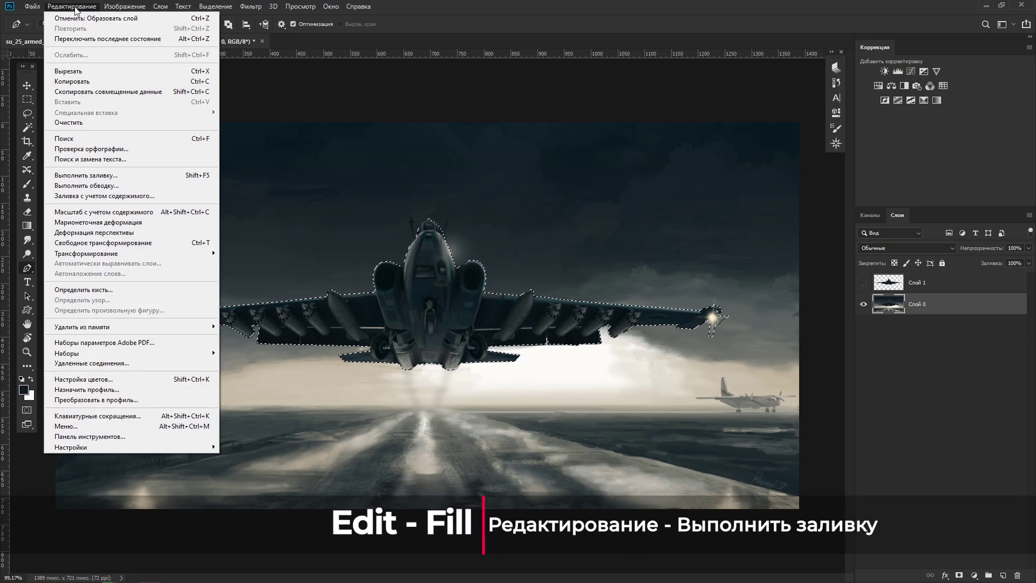
click(81, 174)
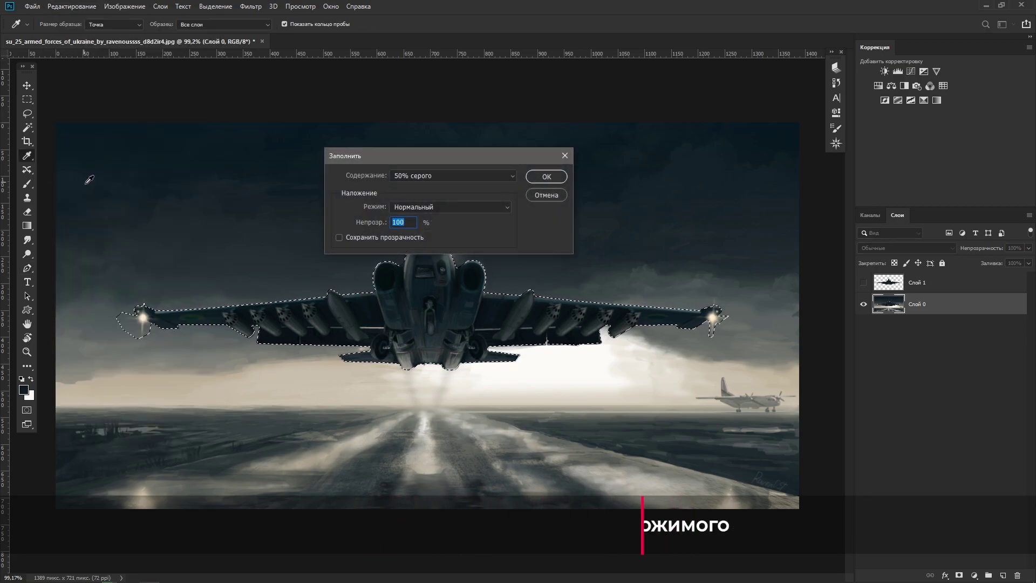
click(506, 175)
click(446, 222)
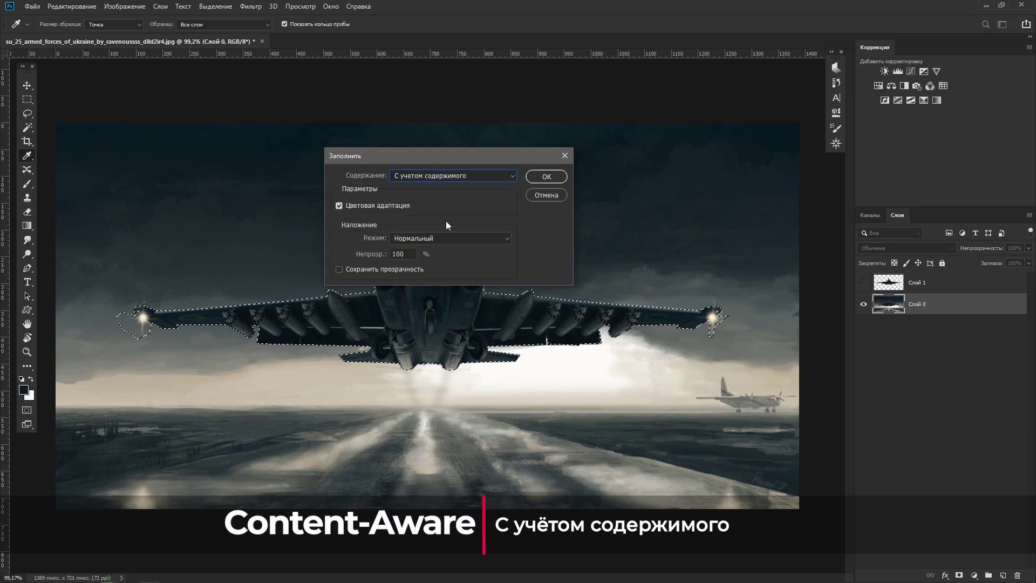
click(546, 176)
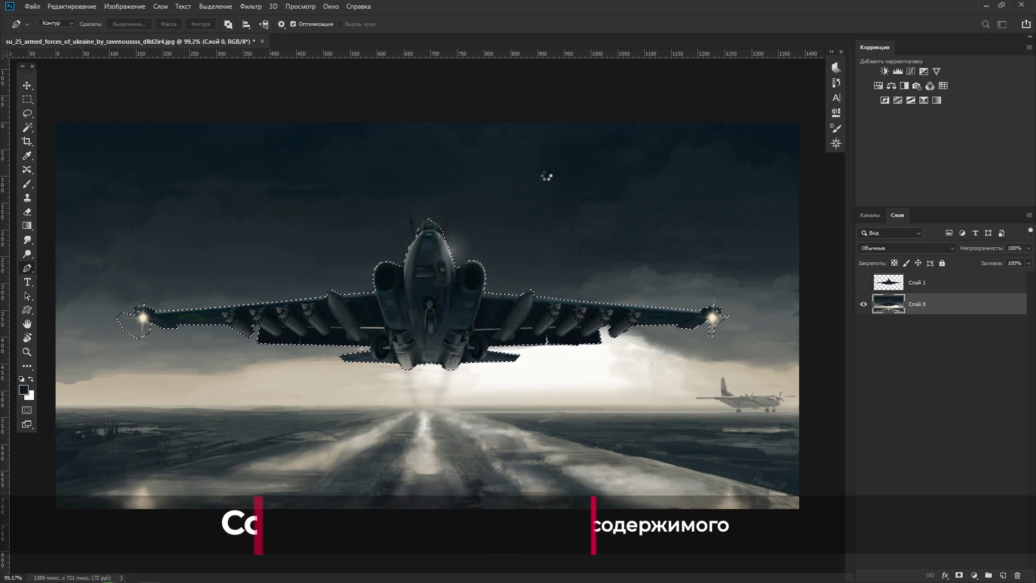
key(ctrl+d)
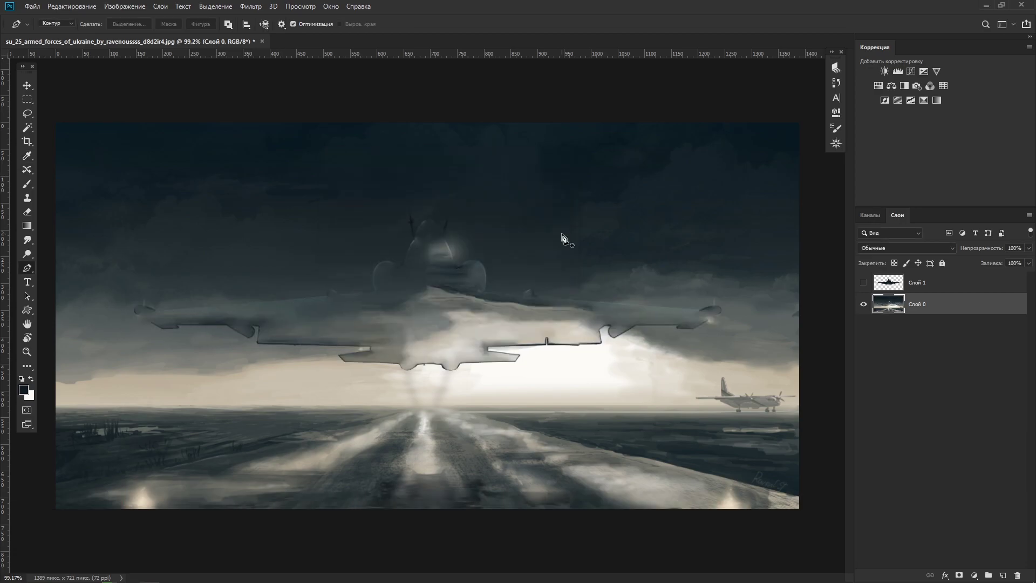
- Clone-stamp cloud over the jet's leftover canopy, tail fins and both wings
key(s)
scroll(365, 233, up, 4)
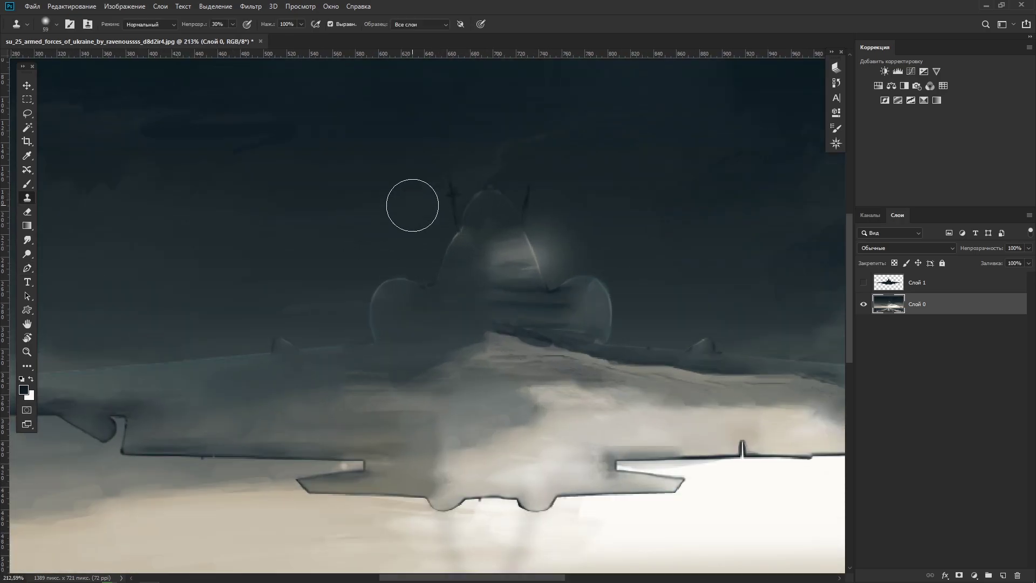
mouse_move(453, 216)
mouse_down()
mouse_move(486, 231)
mouse_move(456, 178)
mouse_move(546, 226)
mouse_move(460, 204)
mouse_move(643, 296)
mouse_move(328, 301)
mouse_up()
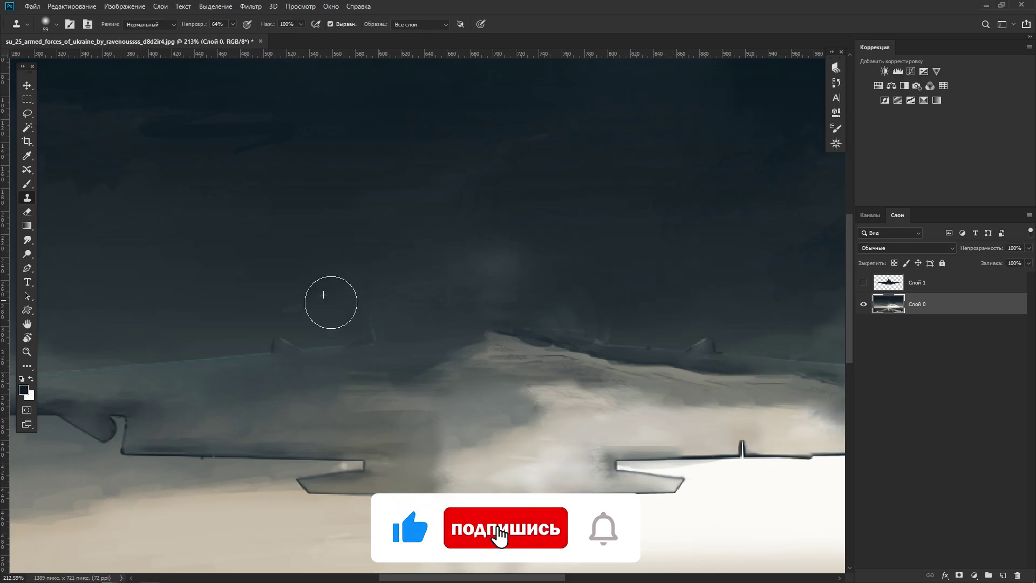
key(bracketright)
key(bracketright)
key(bracketright)
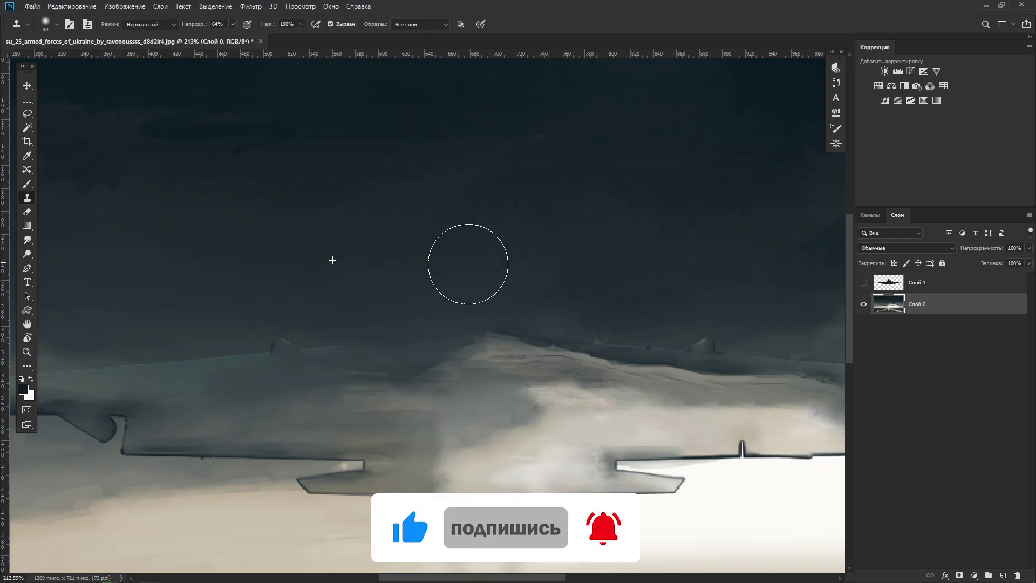
scroll(456, 254, down, 2)
scroll(334, 356, left, 5)
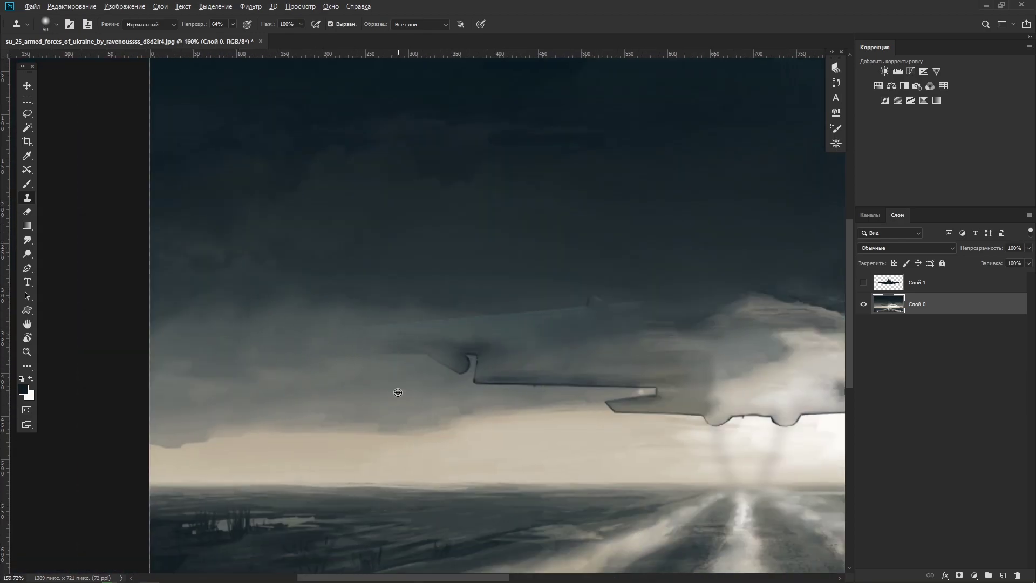
mouse_move(423, 317)
mouse_down()
mouse_move(408, 359)
mouse_move(383, 315)
mouse_move(428, 382)
mouse_up()
scroll(639, 331, right, 10)
mouse_move(639, 331)
mouse_down()
mouse_move(453, 331)
mouse_move(410, 350)
mouse_move(455, 300)
mouse_move(136, 302)
mouse_up()
scroll(650, 363, left, 5)
mouse_move(650, 363)
mouse_down()
mouse_move(612, 287)
mouse_move(522, 296)
mouse_move(631, 314)
mouse_move(639, 294)
mouse_move(562, 270)
mouse_up()
- Smooth clouds at 31% opacity, then clone away the remaining body and peak edge at 100%
key(3)
key(1)
mouse_move(285, 421)
mouse_down()
mouse_move(485, 402)
mouse_move(662, 404)
mouse_move(661, 416)
mouse_move(540, 367)
mouse_up()
key(0)
drag(722, 389, 474, 417)
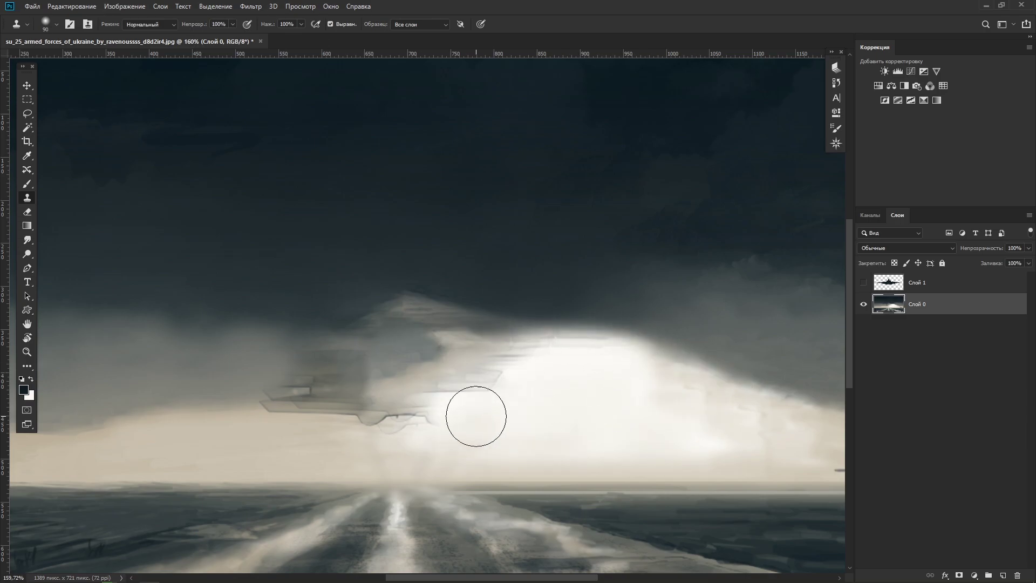
alt+click(301, 431)
mouse_move(301, 431)
mouse_down()
mouse_move(389, 398)
mouse_move(777, 439)
mouse_move(566, 338)
mouse_up()
scroll(567, 338, down, 3)
drag(199, 24, 165, 28)
scroll(620, 312, up, 5)
drag(620, 312, 698, 412)
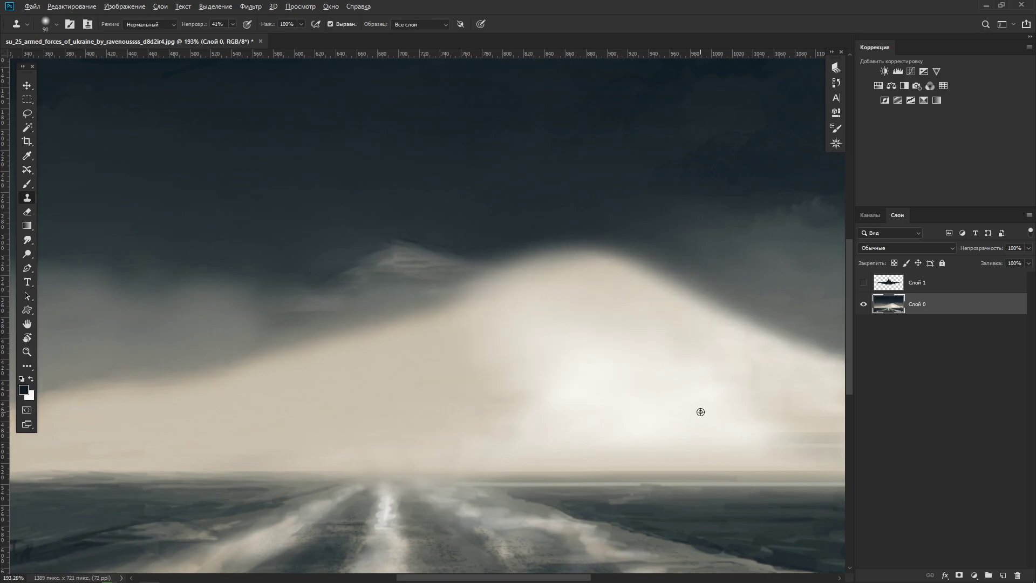
drag(462, 301, 687, 298)
scroll(465, 347, down, 4)
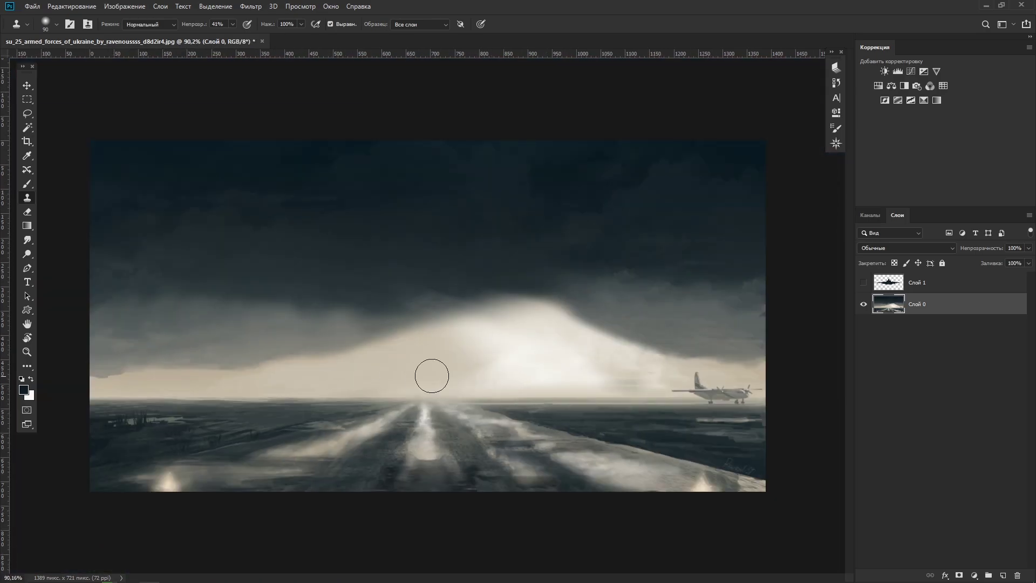
drag(432, 376, 601, 363)
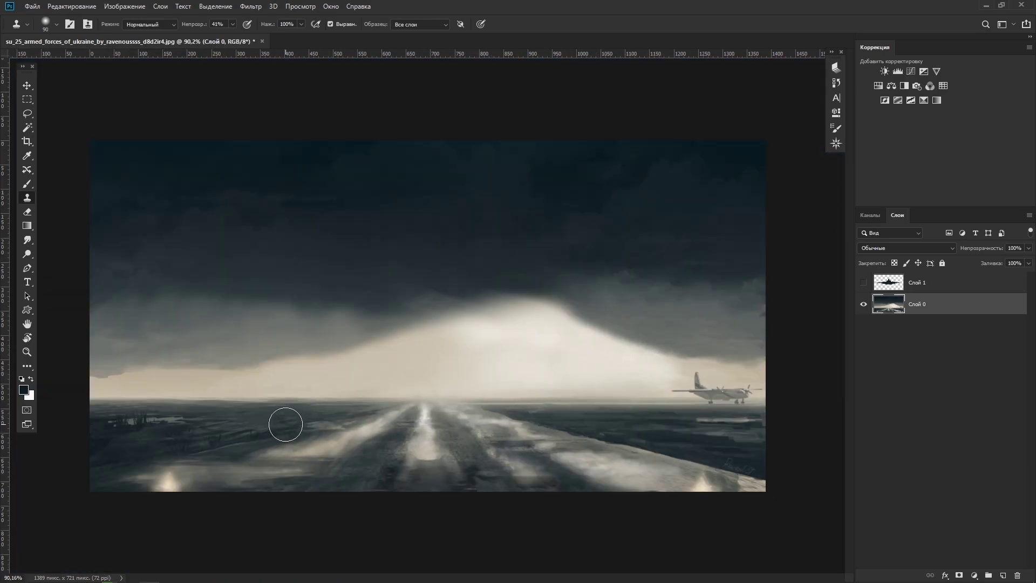
- Show the jet layer Слой 1 again and open the Tifa Lockhart cosplay photo from Chrome in Photoshop
key(v)
click(863, 289)
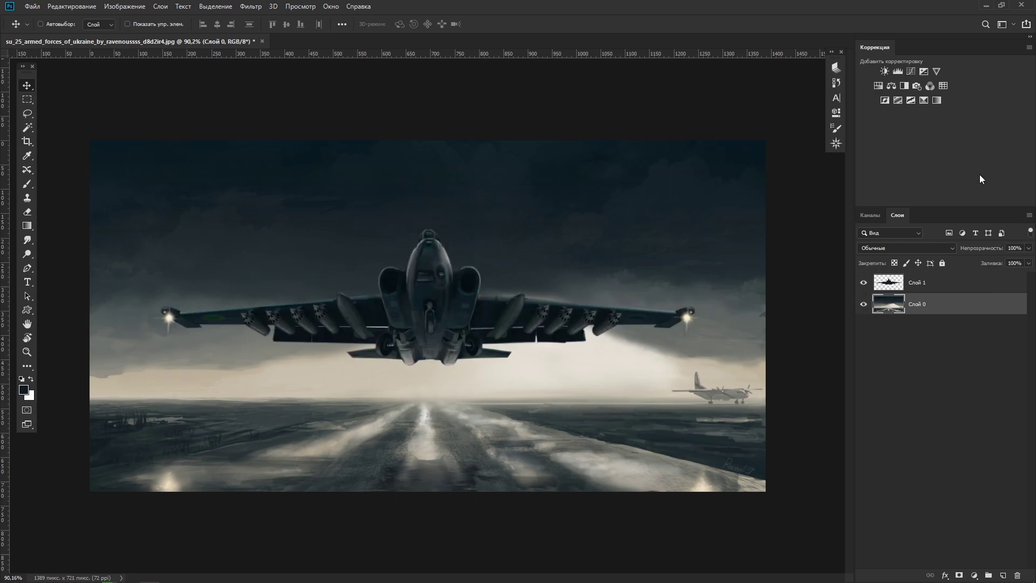
click(986, 5)
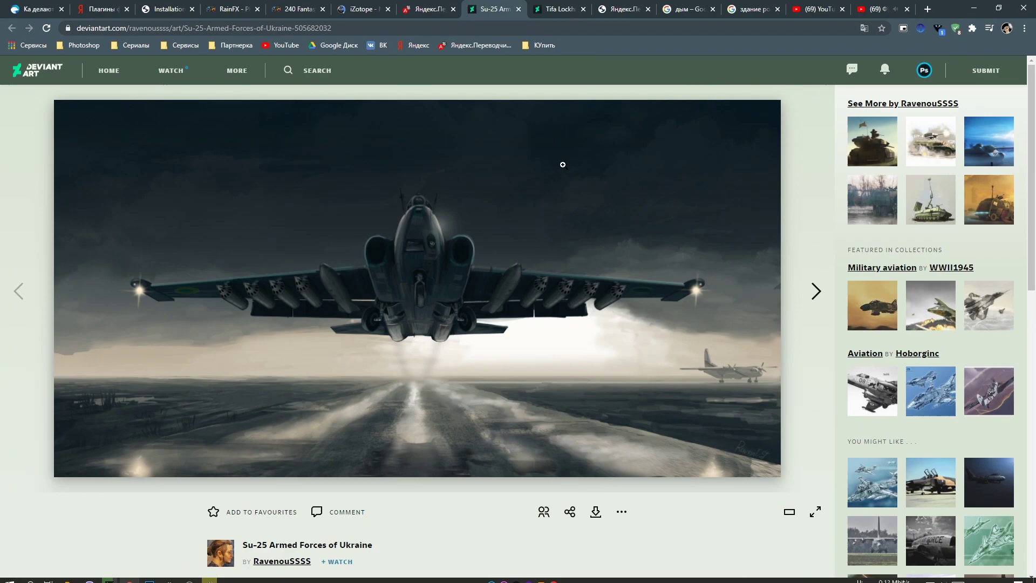
click(558, 9)
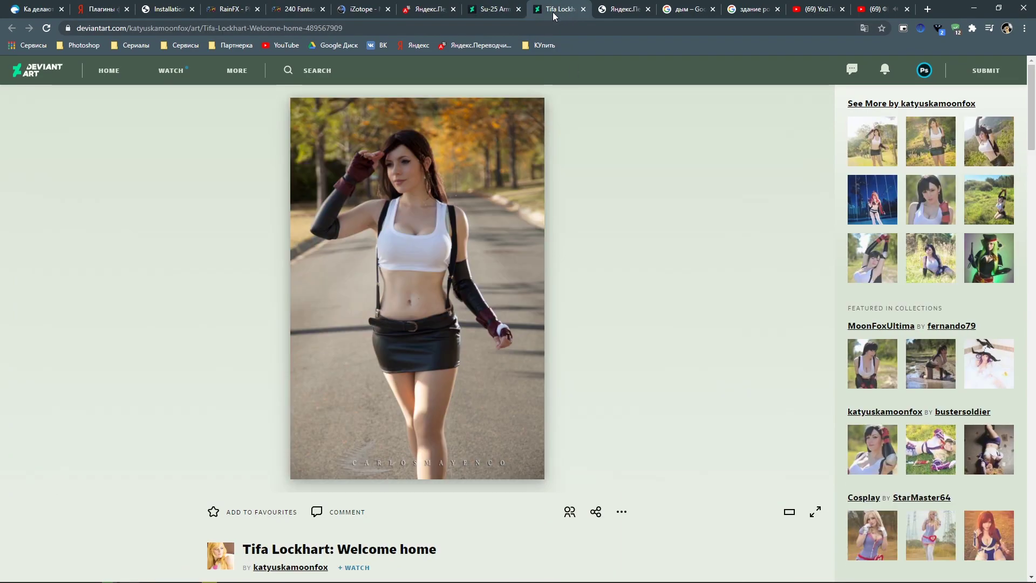
click(415, 267)
right_click(417, 270)
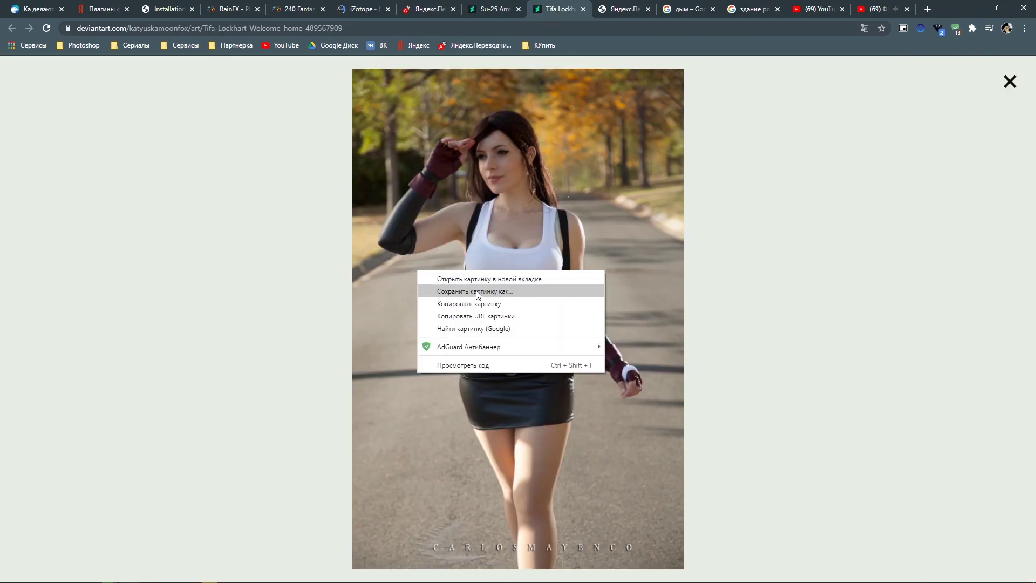
click(739, 290)
click(974, 7)
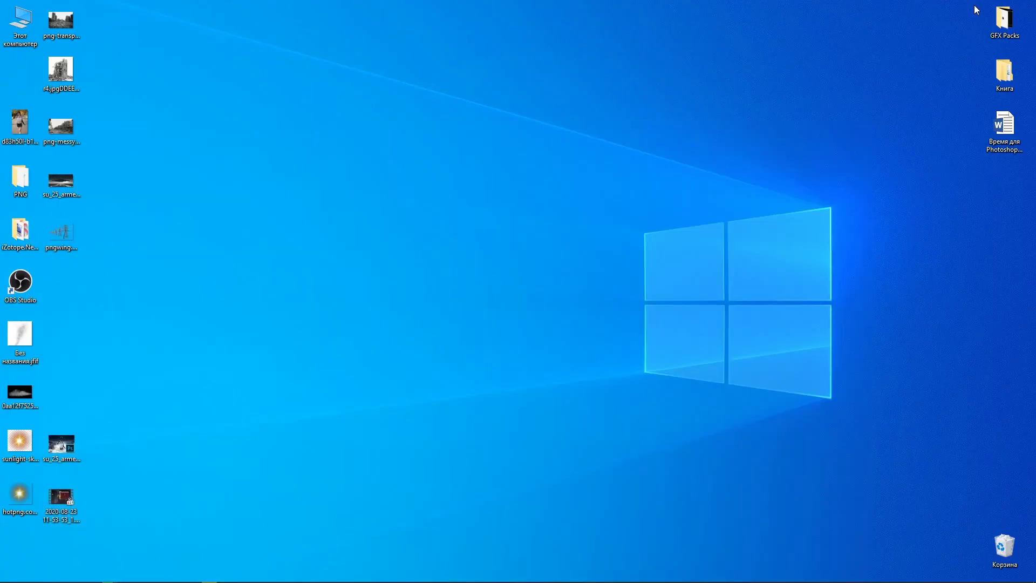
drag(17, 116, 369, 35)
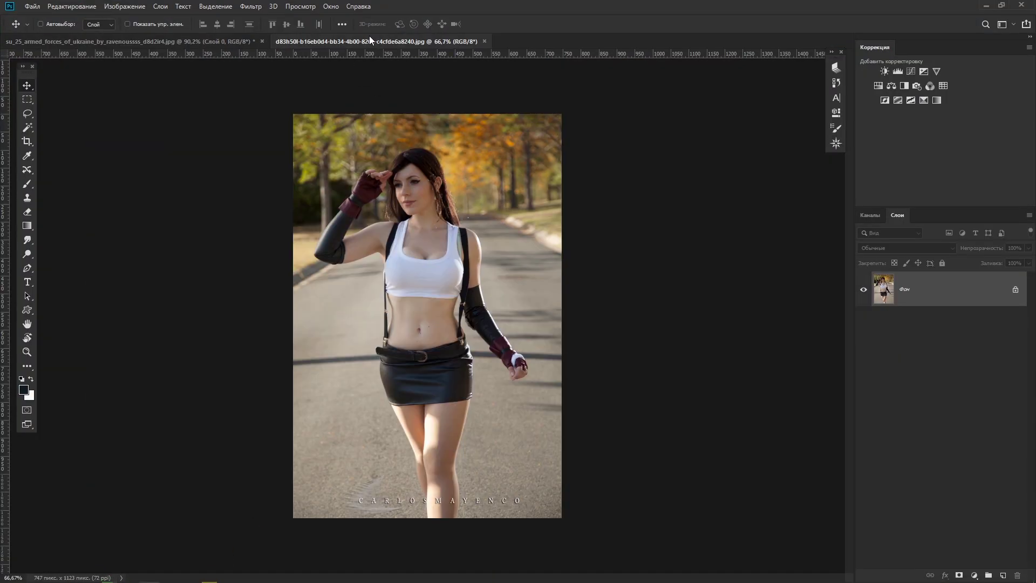
click(27, 268)
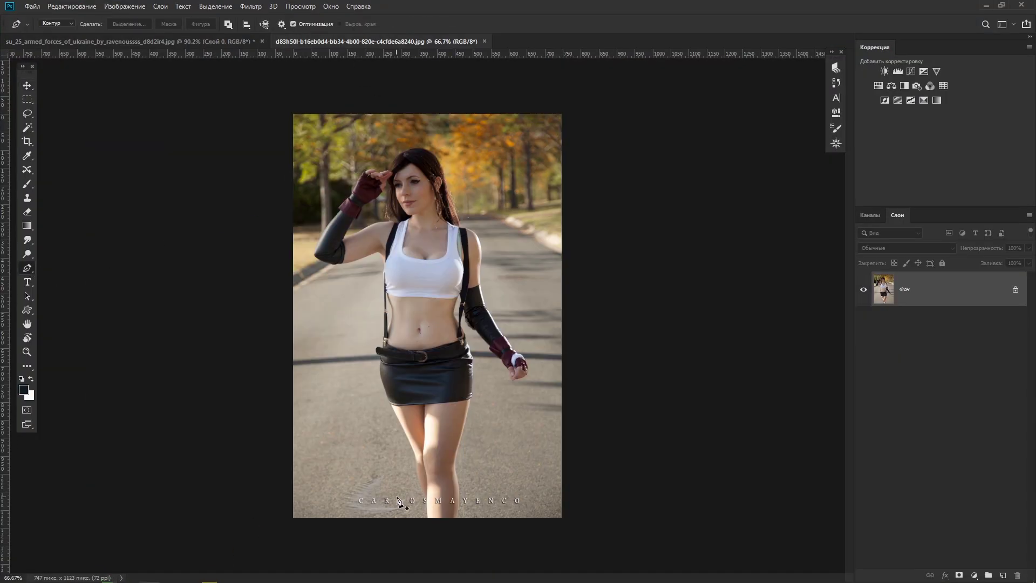
- Pen-trace up the outer leg, skirt edge, side of the top and under the arm guard
scroll(406, 495, up, 5)
scroll(421, 491, up, 1)
scroll(454, 481, up, 1)
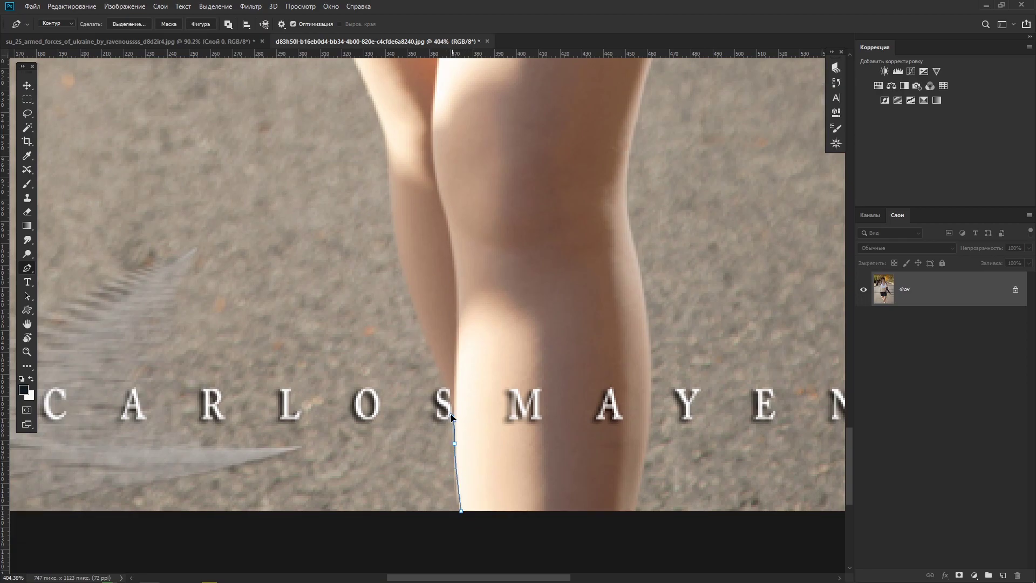
drag(394, 202, 460, 331)
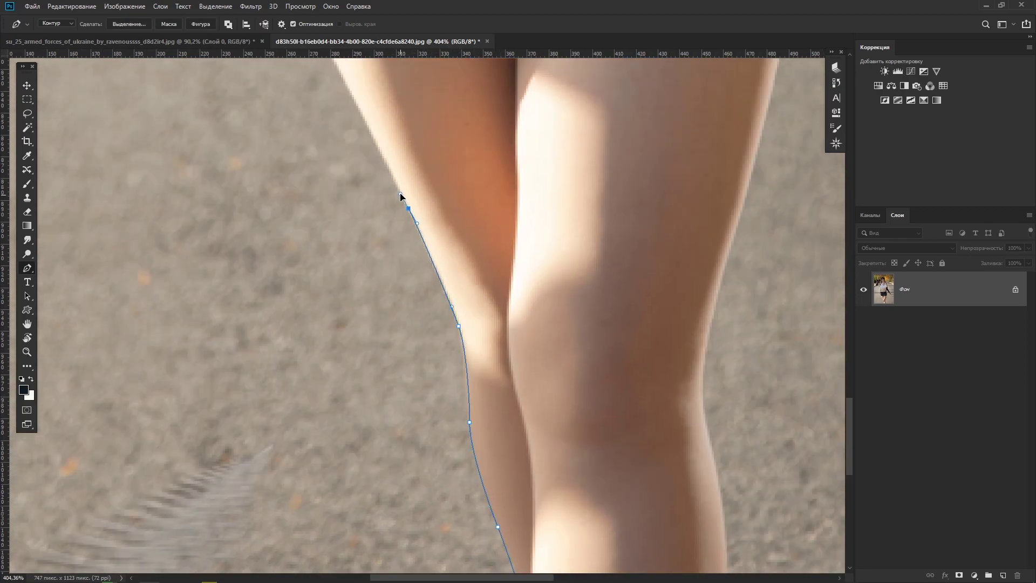
drag(400, 197, 456, 347)
drag(430, 214, 455, 447)
drag(376, 329, 366, 305)
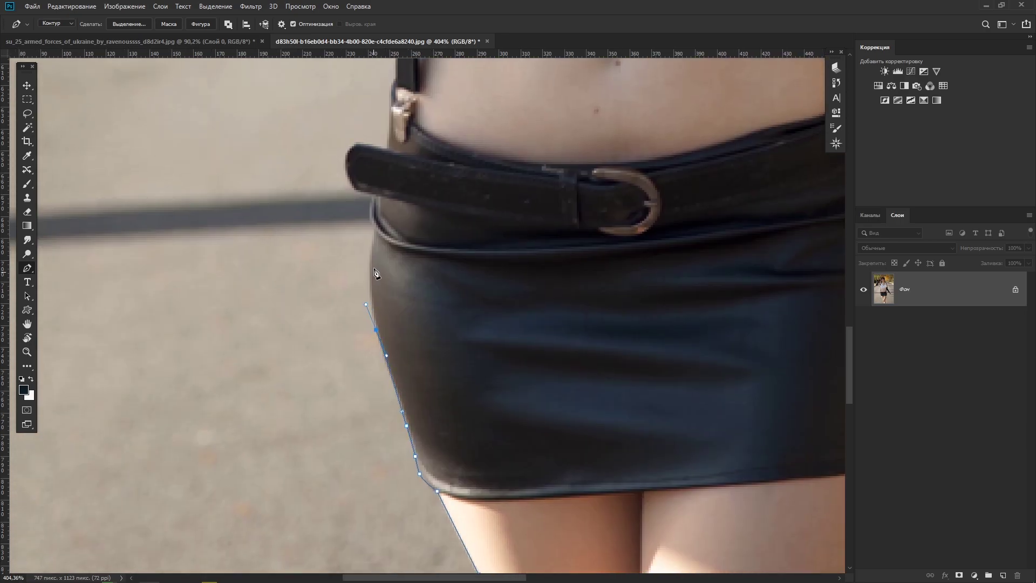
drag(390, 154, 390, 352)
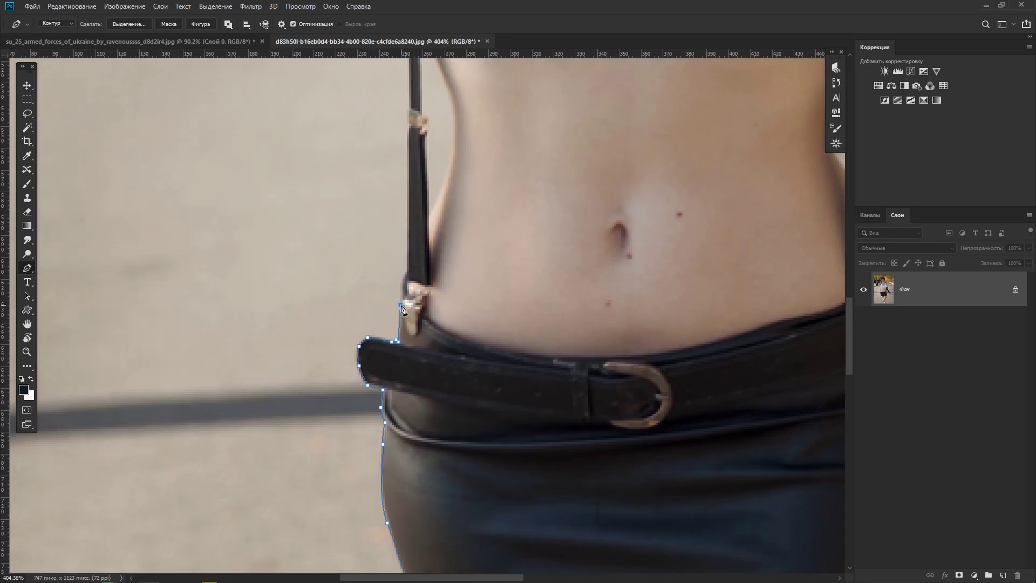
drag(421, 227, 429, 407)
drag(431, 252, 445, 408)
drag(430, 222, 437, 350)
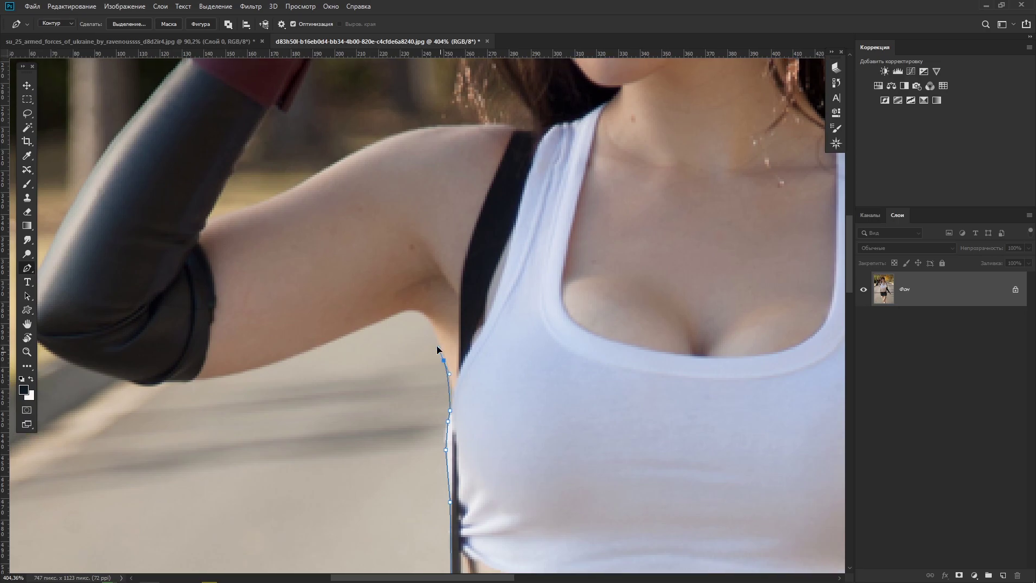
drag(210, 381, 430, 400)
drag(257, 324, 347, 320)
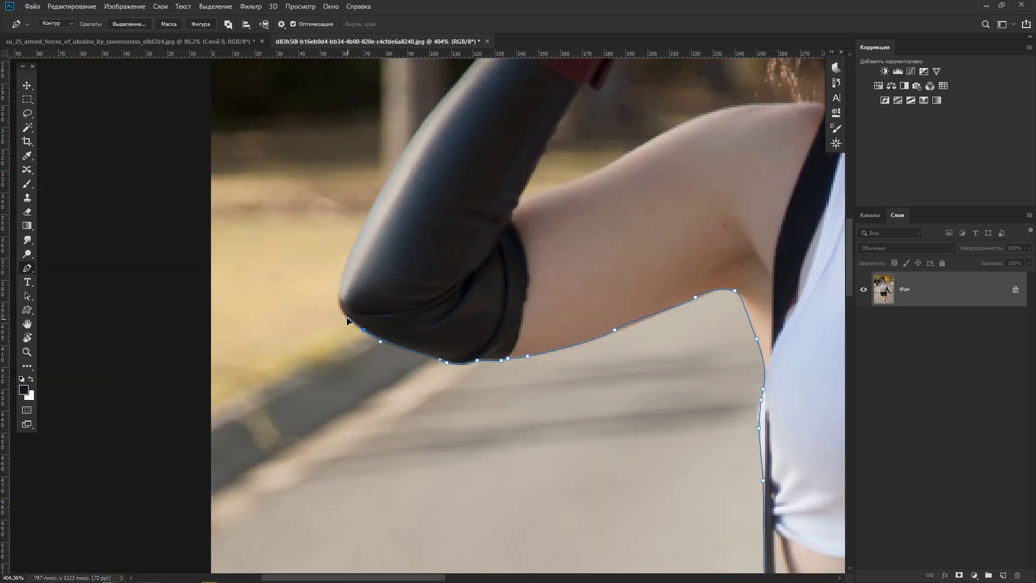
- Continue the outline around the glove cuff and fingertip, over the hair, onto the shoulder
drag(375, 273, 309, 481)
drag(447, 251, 348, 430)
click(378, 347)
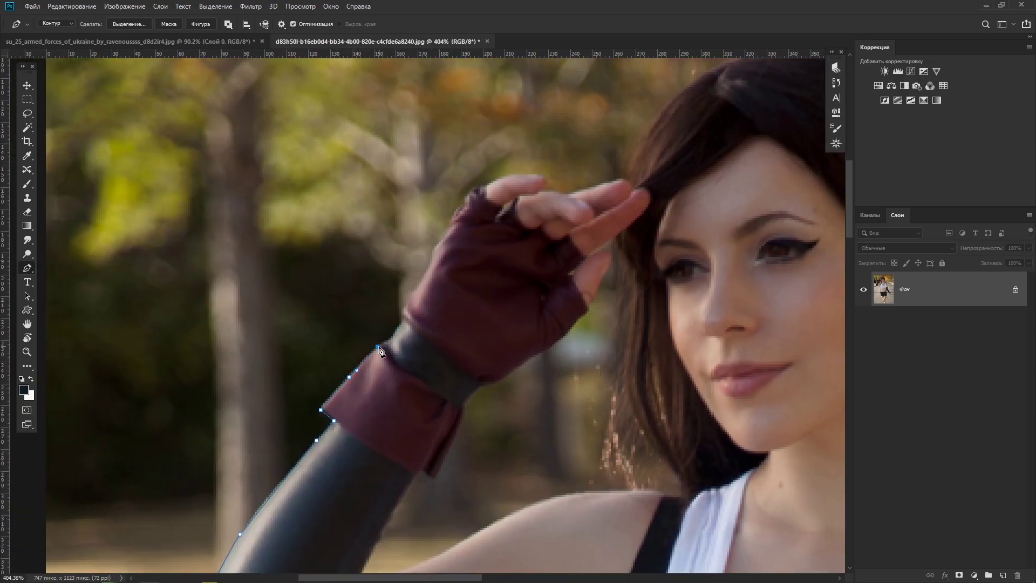
drag(420, 289, 338, 424)
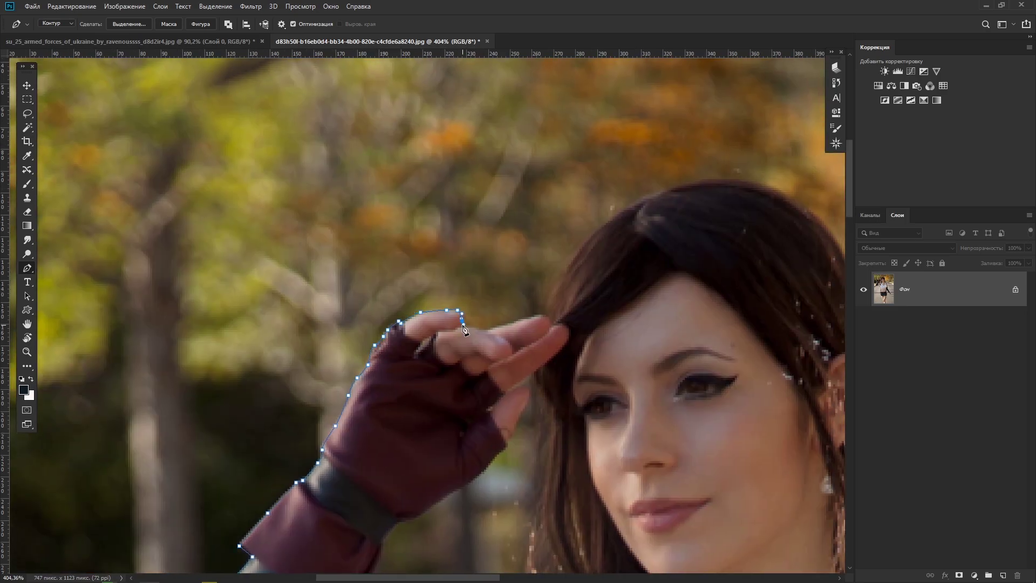
click(560, 283)
drag(630, 210, 483, 339)
drag(673, 442, 318, 358)
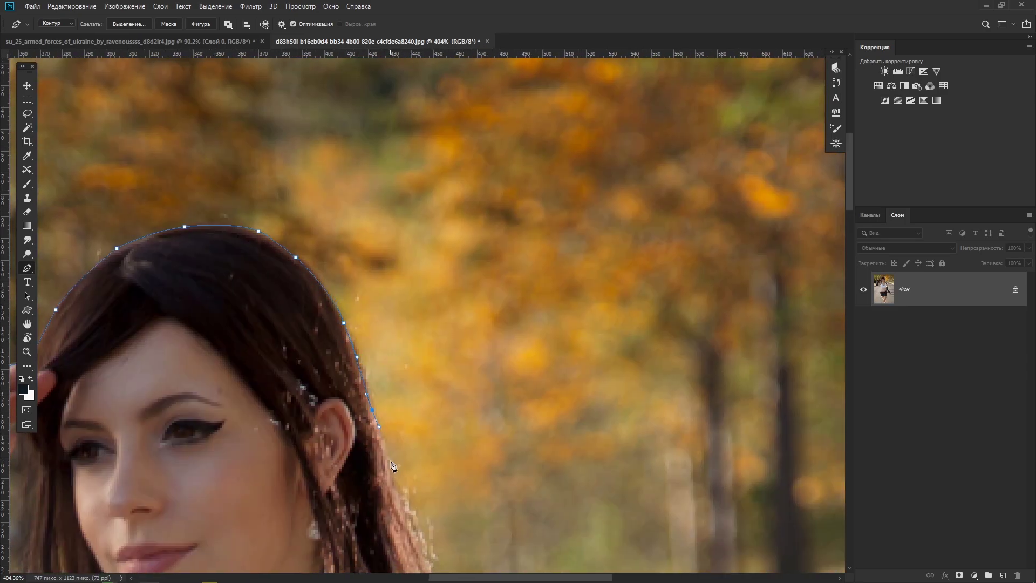
drag(485, 486, 500, 255)
click(473, 398)
drag(609, 569, 537, 312)
click(503, 248)
- Trace down the arm and sleeve, around the fist, and back up the inner sleeve
click(538, 467)
click(540, 558)
drag(543, 575, 549, 354)
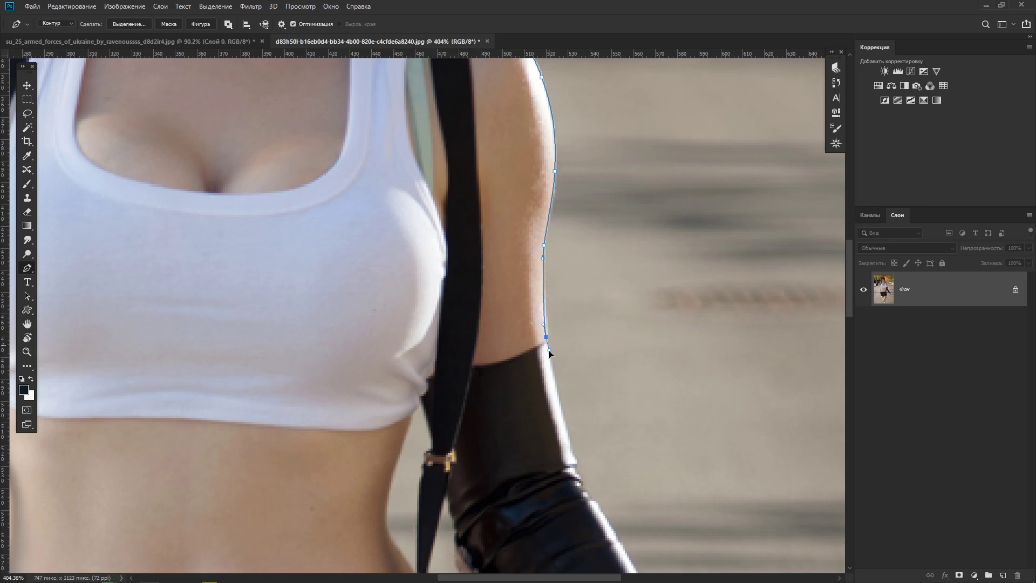
click(582, 482)
click(587, 492)
click(595, 500)
drag(616, 542, 503, 316)
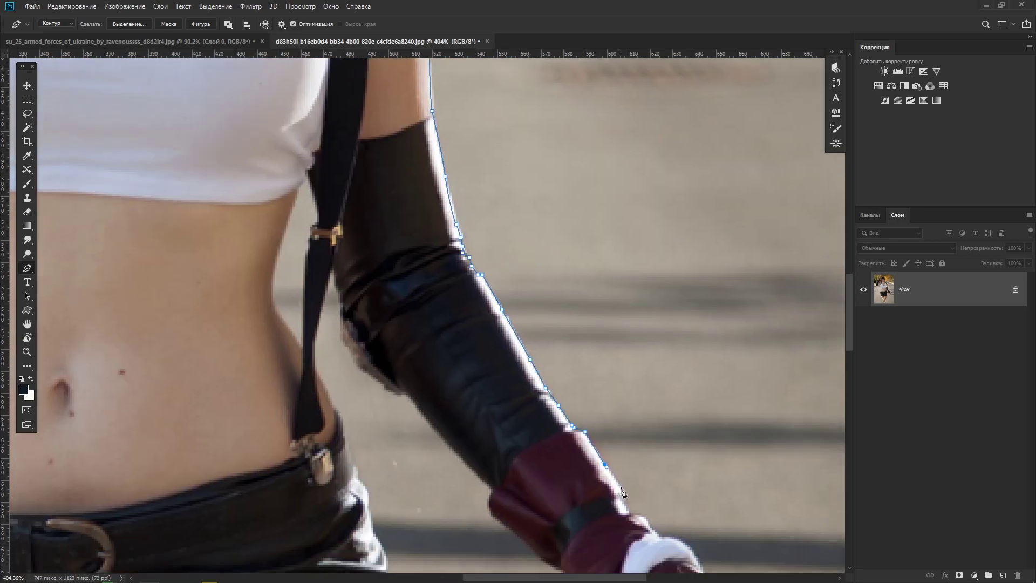
drag(678, 529, 500, 349)
click(497, 357)
click(517, 369)
click(523, 377)
click(529, 391)
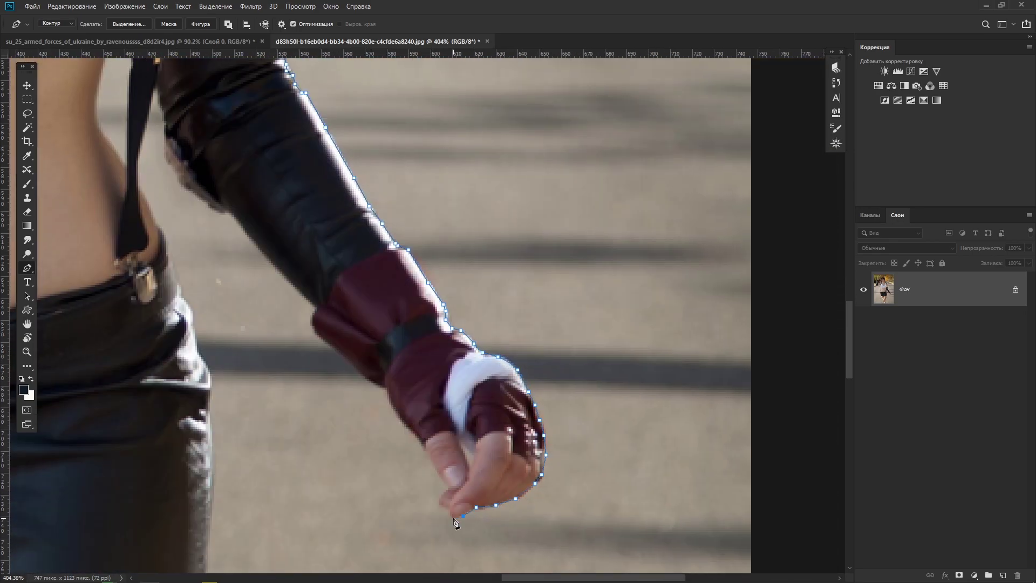
drag(352, 363, 620, 493)
click(519, 369)
click(499, 344)
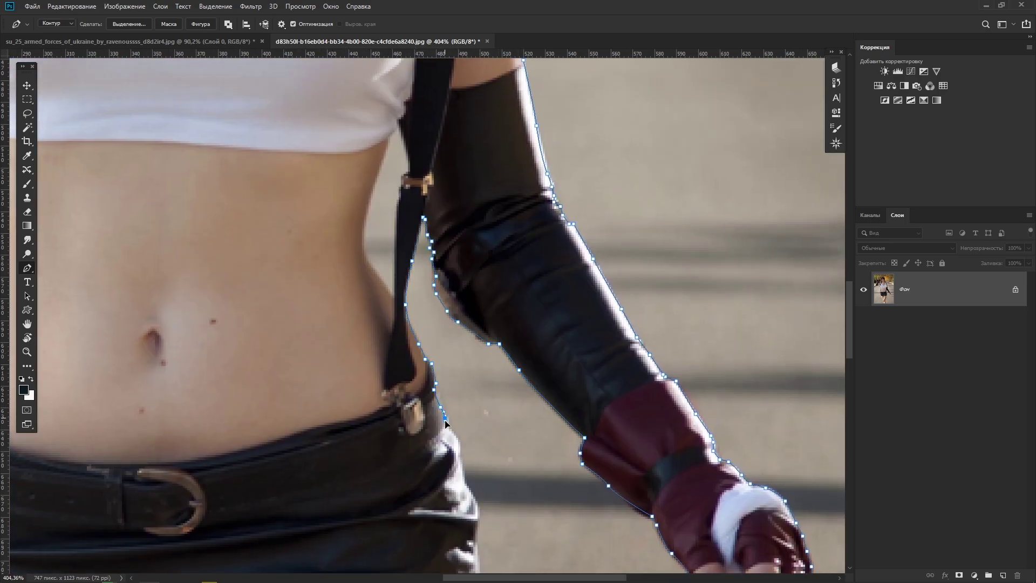
- Trace along the thigh and knee down the lower leg, closing the path at the ankle
drag(471, 492, 456, 335)
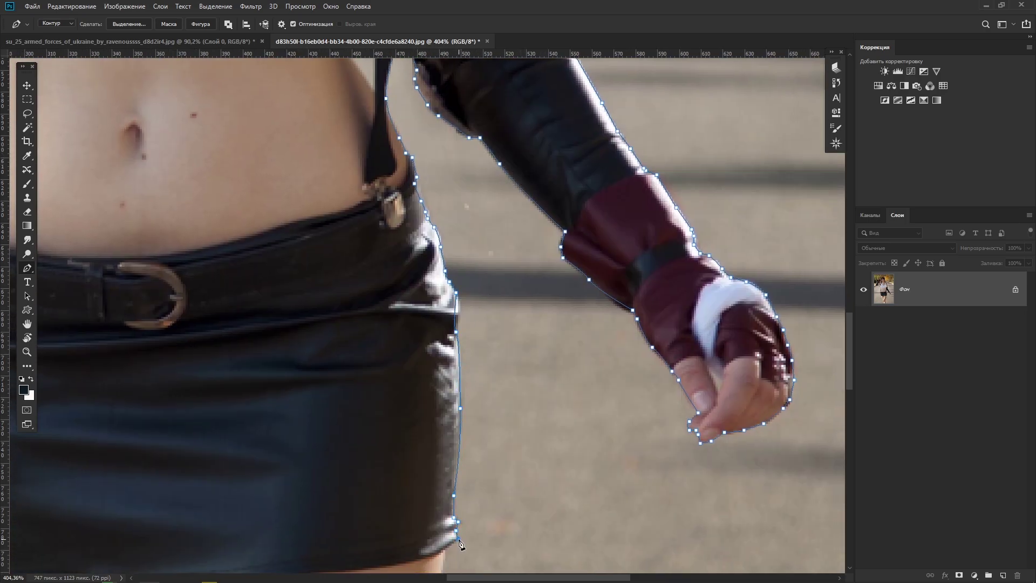
drag(462, 545, 464, 337)
drag(464, 464, 467, 348)
click(416, 491)
drag(469, 257, 465, 276)
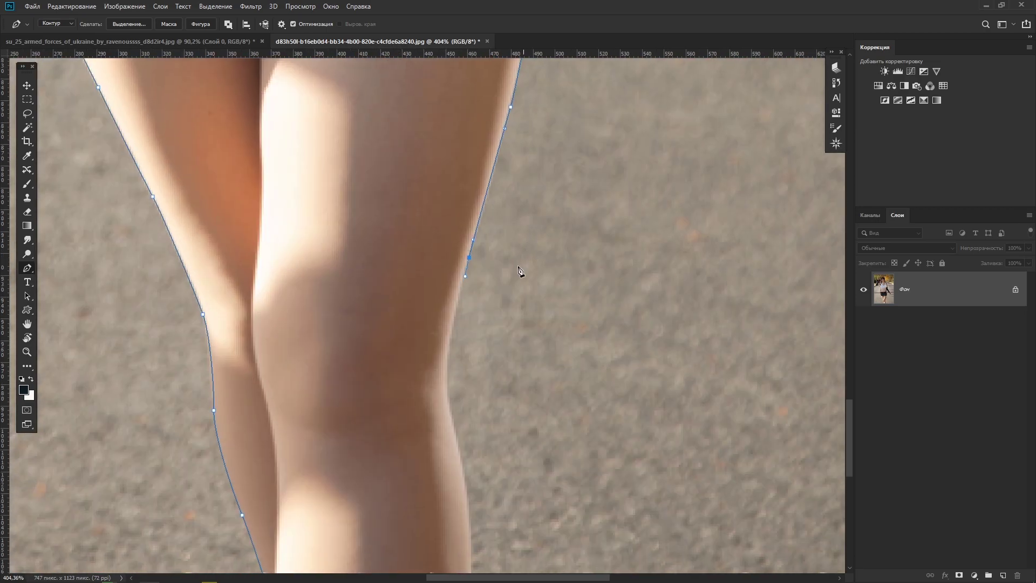
click(455, 432)
drag(515, 463, 516, 321)
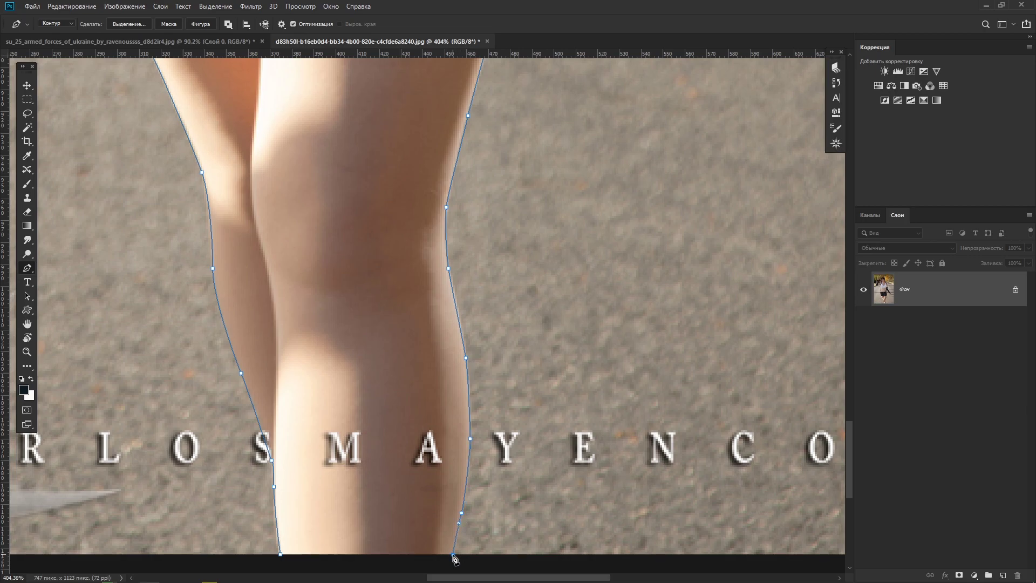
scroll(454, 558, down, 3)
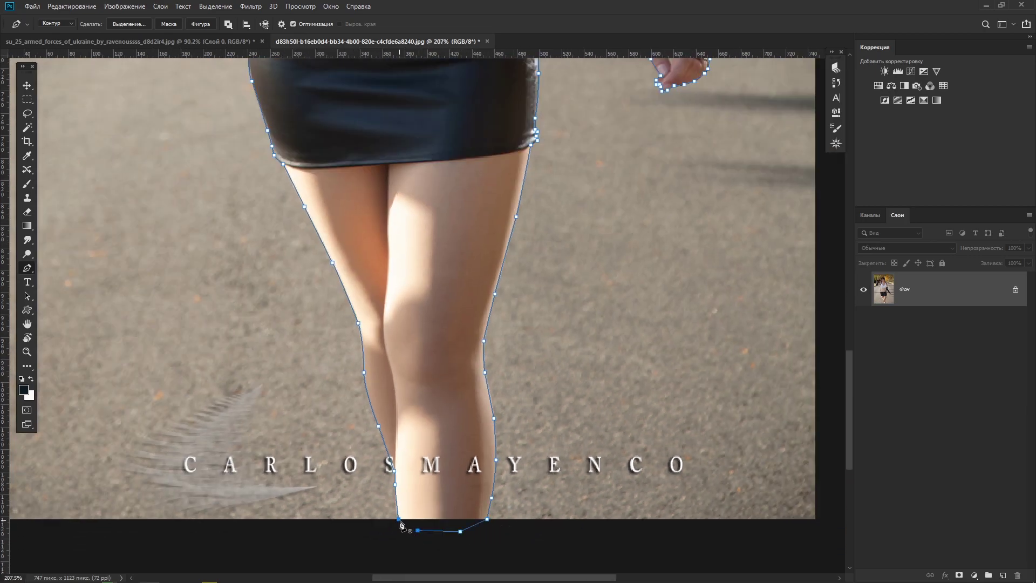
click(399, 520)
scroll(456, 551, down, 5)
- Select the cosplayer path with 0,7 px feather, copy her to Слой 1, and hide Фон
right_click(413, 293)
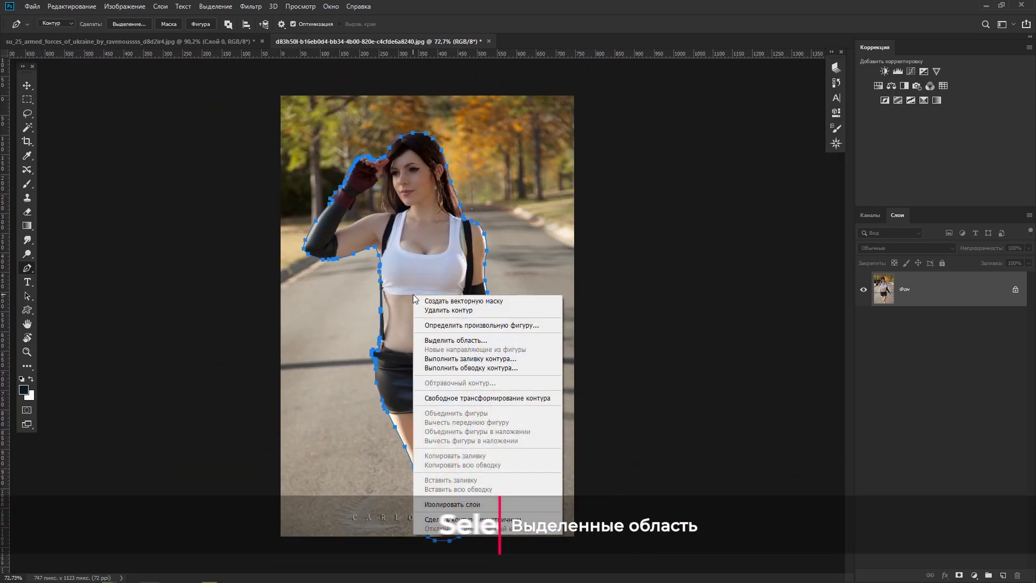
click(454, 339)
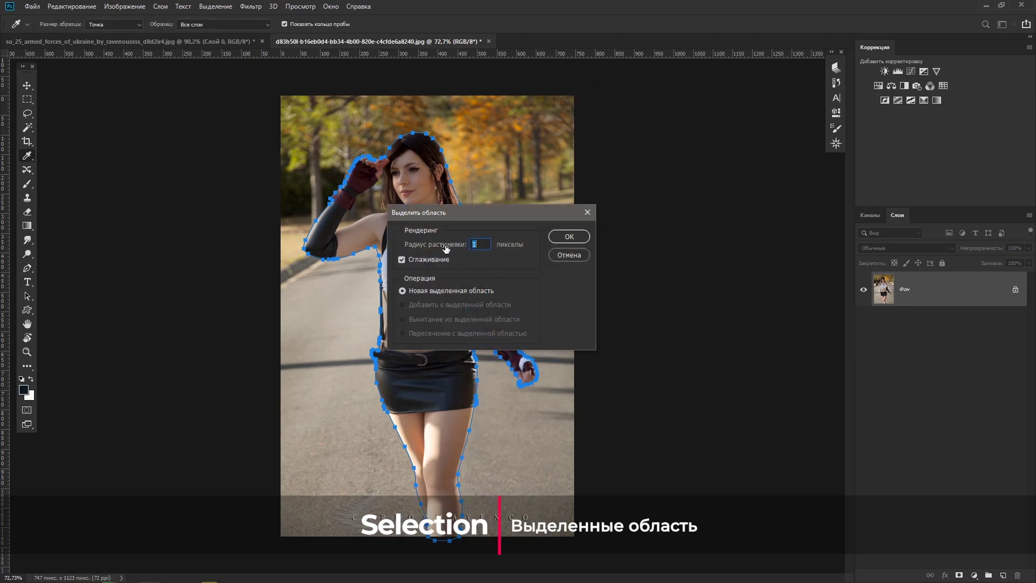
drag(445, 248, 444, 248)
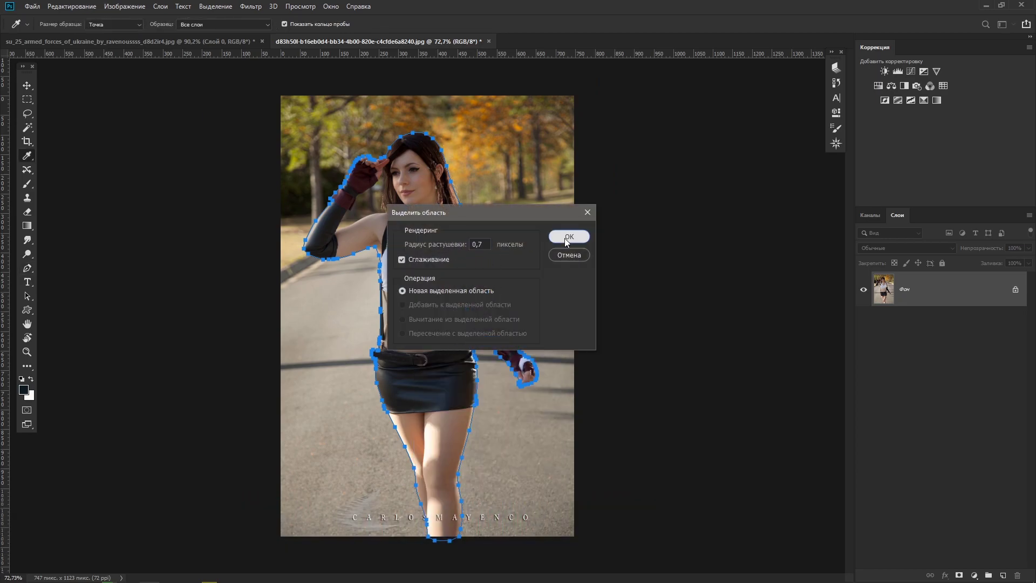
click(566, 237)
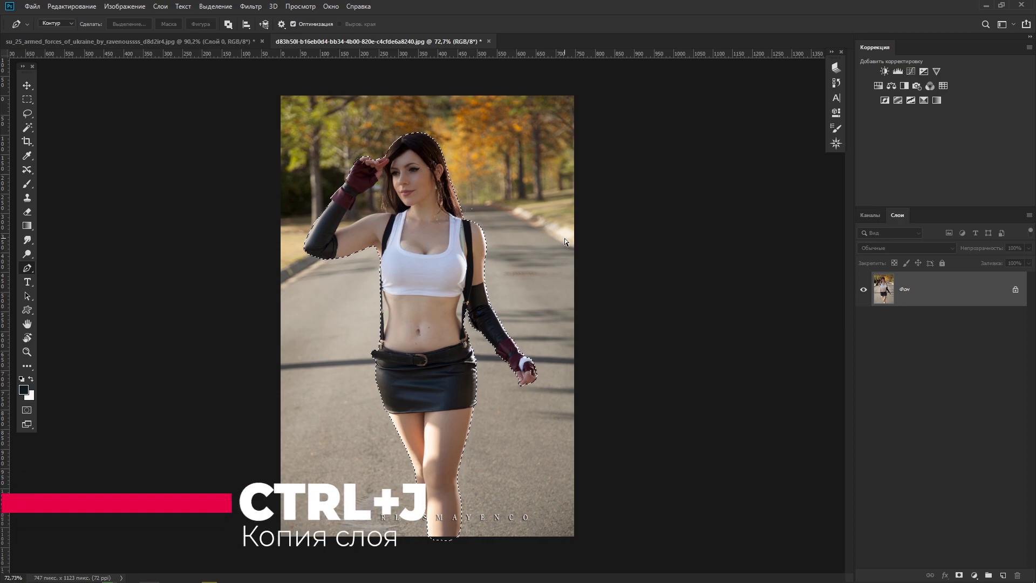
key(ctrl+j)
click(863, 325)
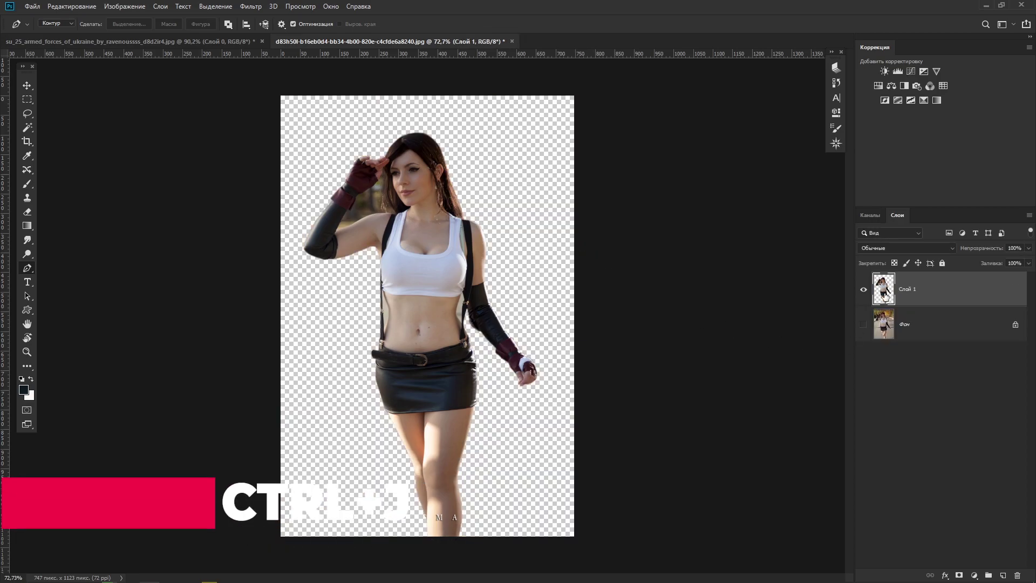
scroll(369, 224, up, 5)
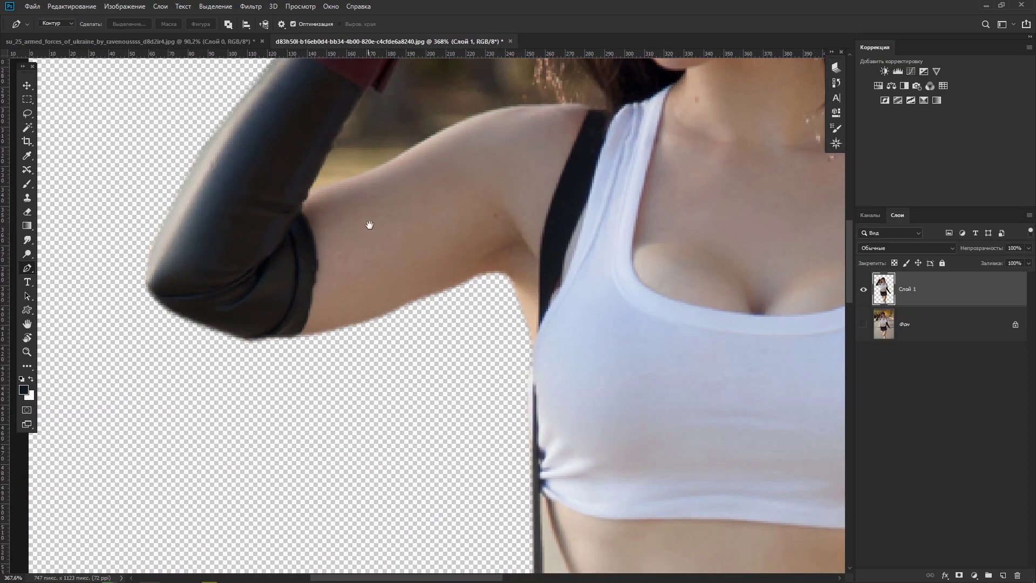
- Select the traced gap between raised arm and head, delete its background, and deselect
drag(369, 225, 156, 392)
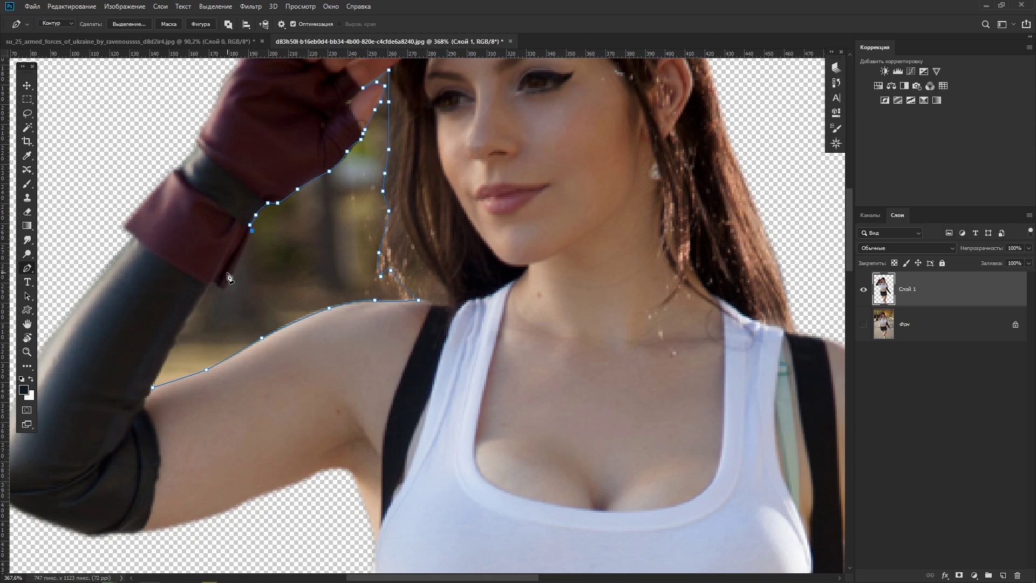
scroll(183, 330, up, 1)
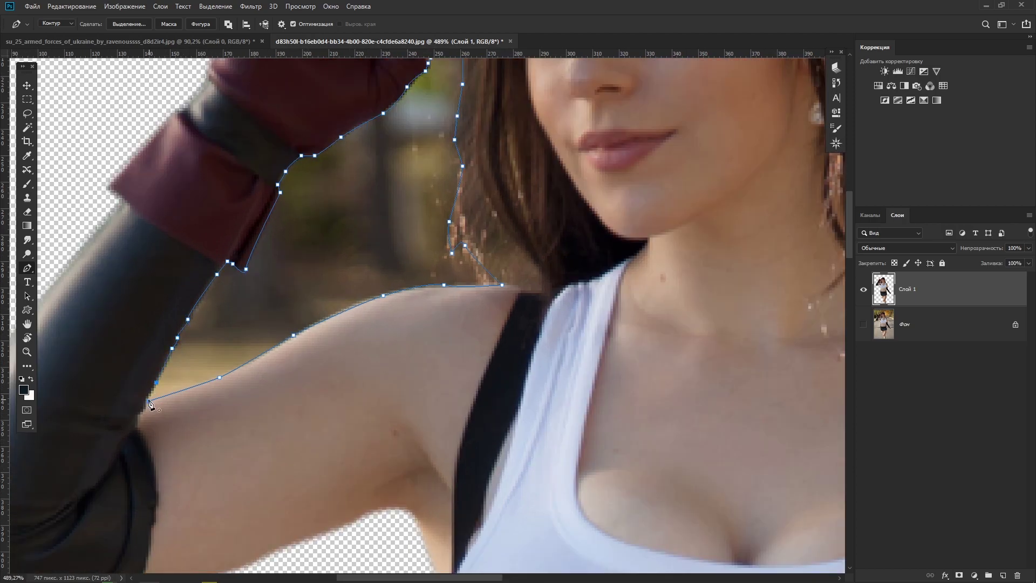
scroll(302, 304, down, 3)
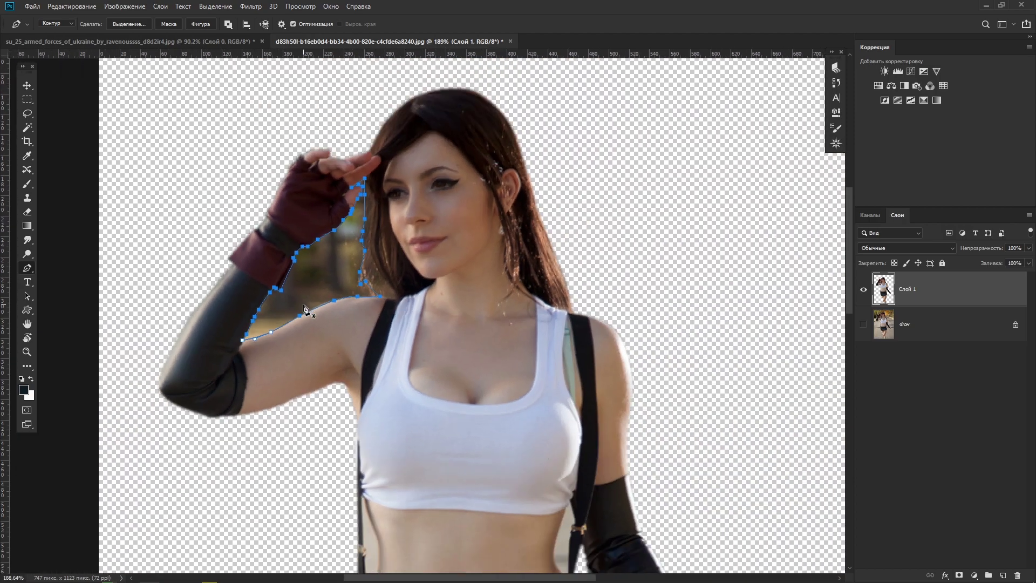
right_click(318, 281)
click(356, 326)
click(564, 238)
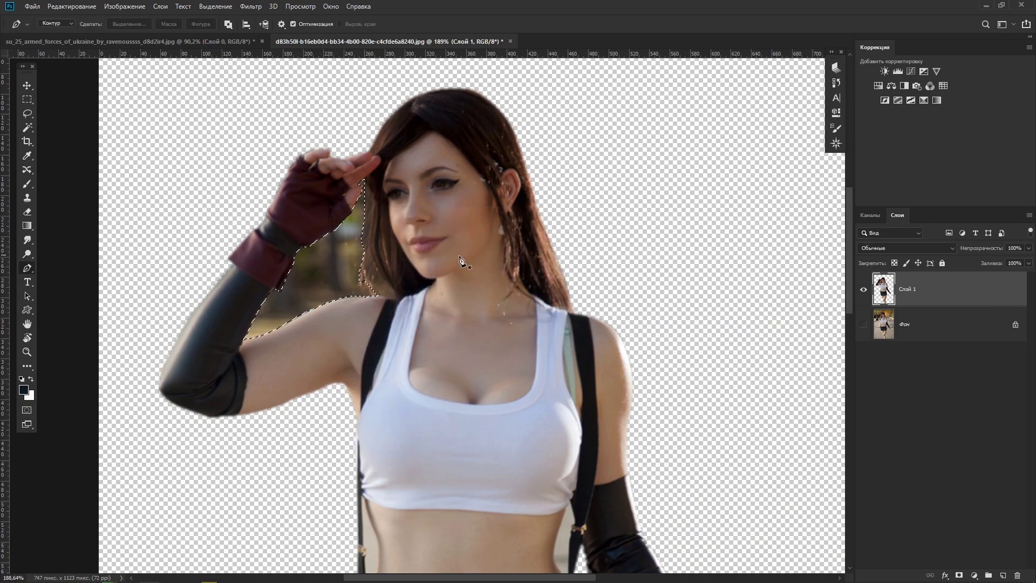
key(Delete)
key(ctrl+d)
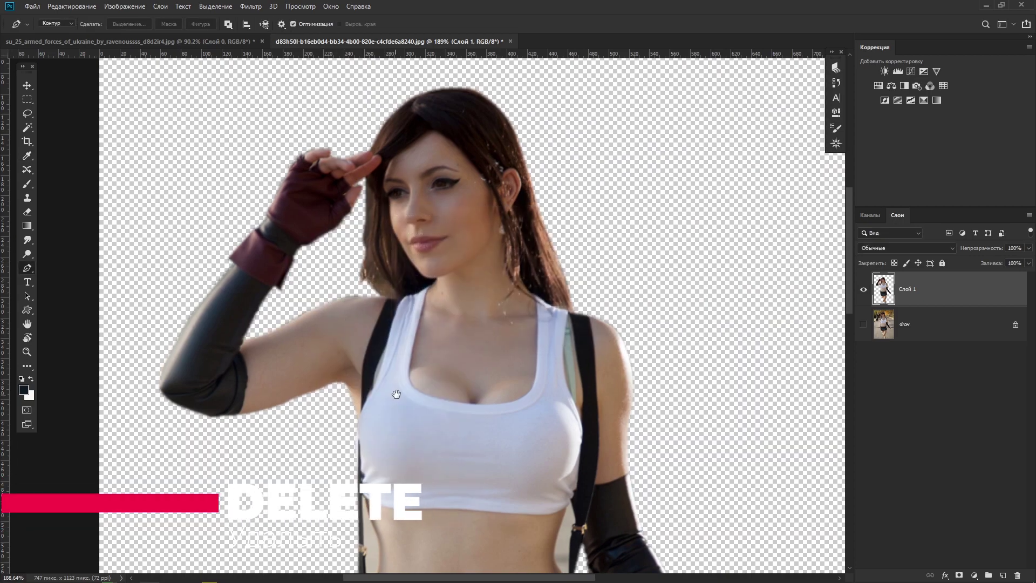
- Trace and delete the left waist gap, then start outlining the right waist gap
scroll(412, 297, up, 2)
scroll(435, 371, up, 1)
click(374, 417)
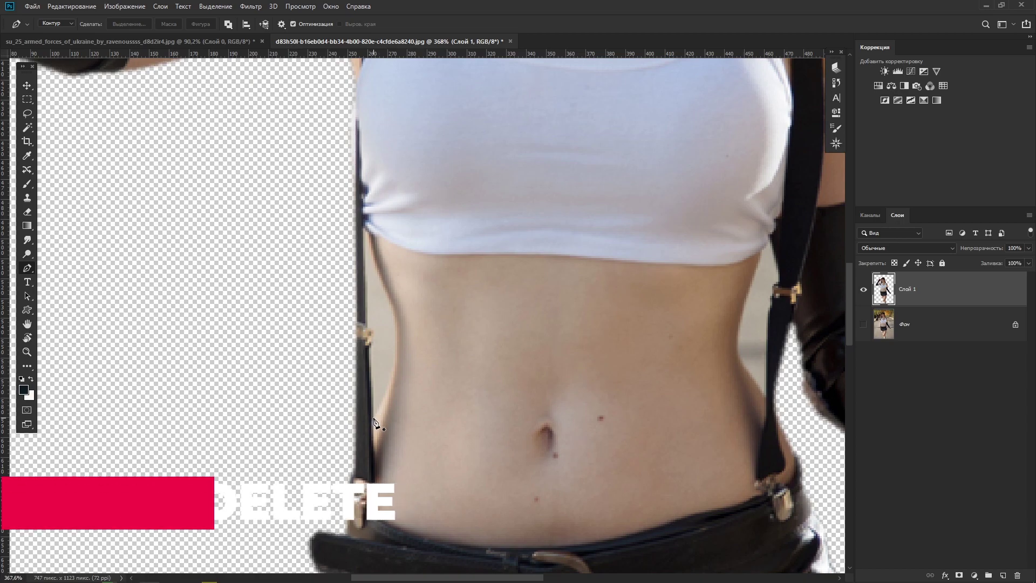
click(395, 337)
drag(377, 267, 371, 259)
click(129, 23)
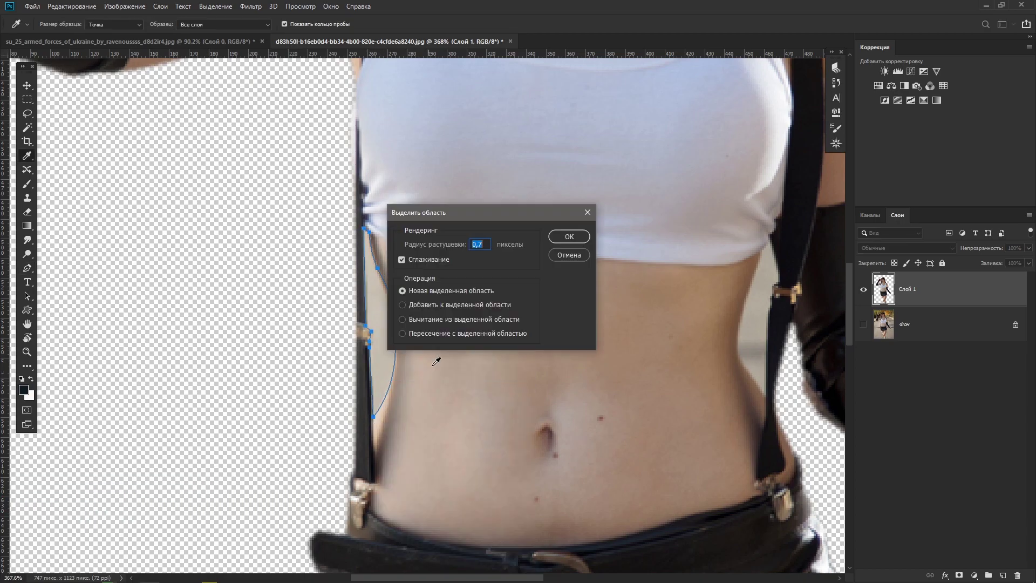
click(564, 237)
key(Delete)
click(768, 235)
click(776, 263)
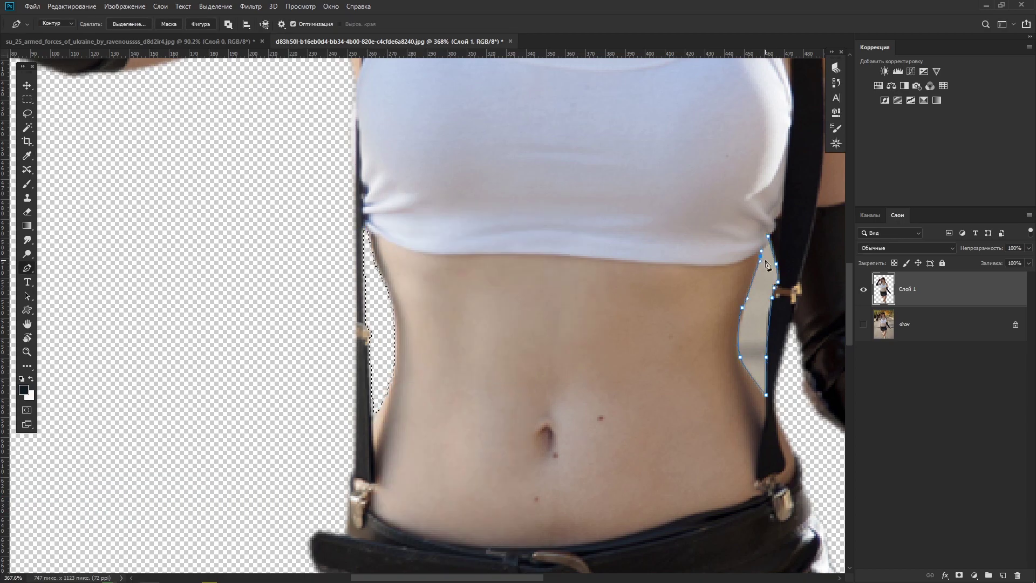
scroll(398, 343, down, 10)
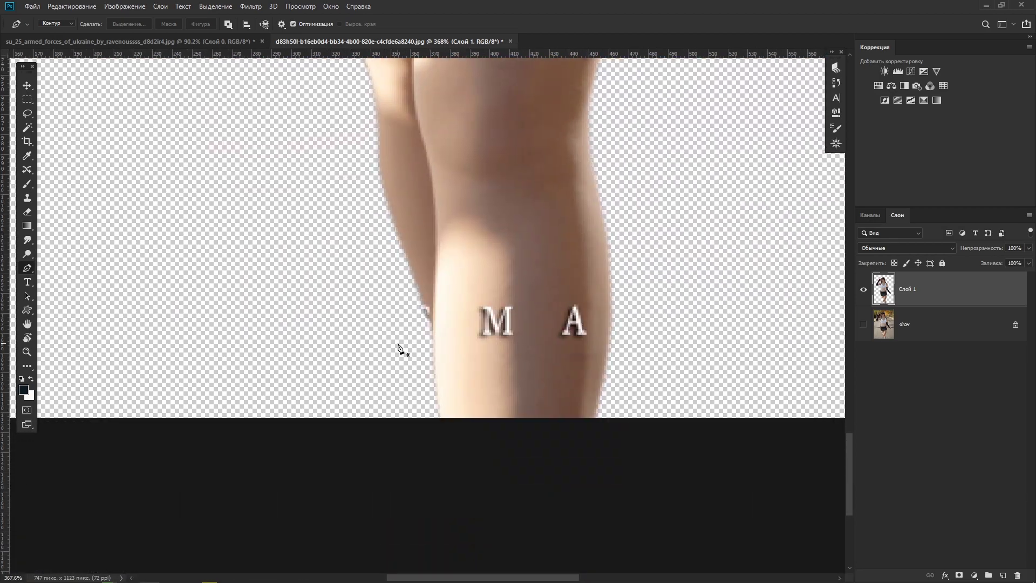
- Clone clean skin over the watermark letter M at 100% opacity with a size-30 brush
key(s)
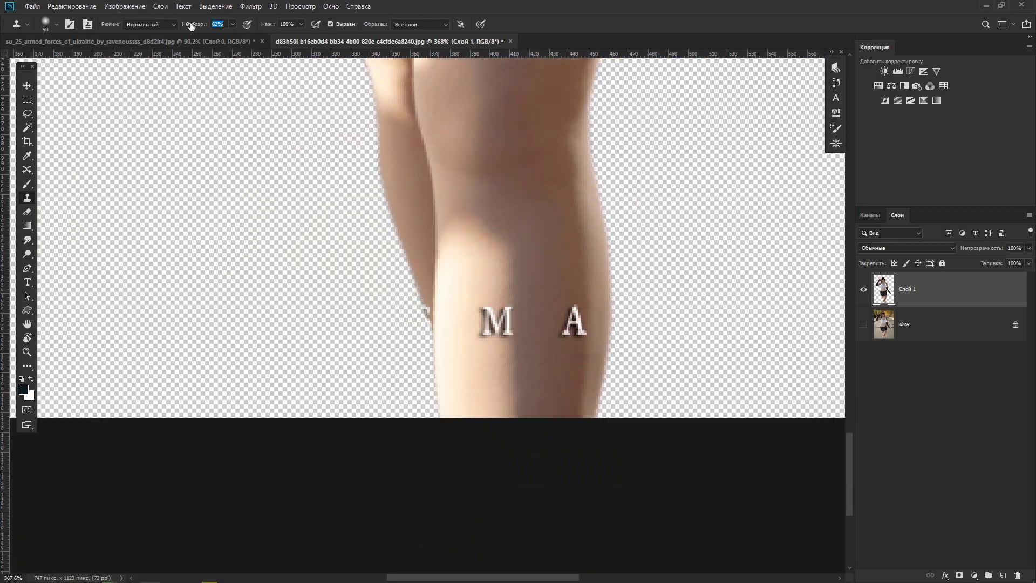
drag(191, 26, 227, 26)
key(bracketleft)
key(bracketleft)
key(bracketleft)
alt+click(488, 281)
mouse_move(486, 318)
mouse_down()
mouse_move(507, 281)
mouse_move(485, 341)
mouse_up()
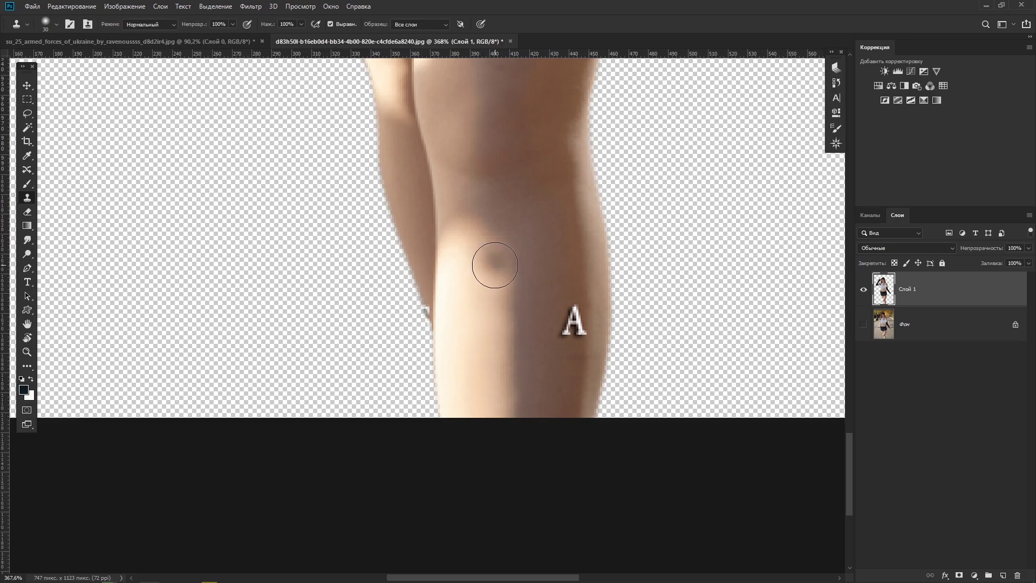
- Heal away the letter A, switch to the Patch tool, and fit the image on screen
key(j)
scroll(556, 344, up, 2)
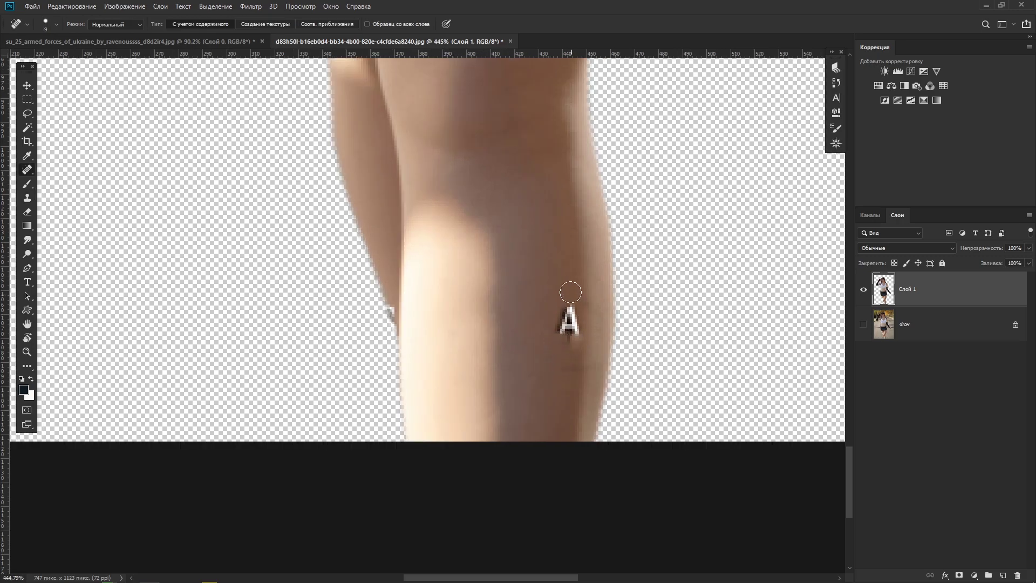
drag(570, 291, 555, 388)
right_click(27, 169)
click(70, 185)
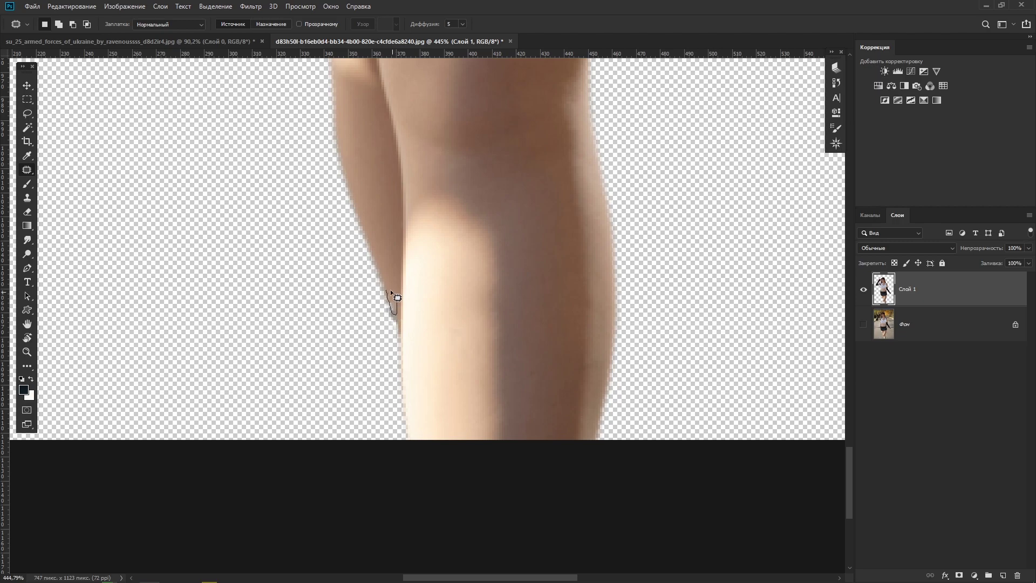
key(ctrl+0)
- Bring the cut-out woman into the jet image, scaled to about 48% at the runway's bottom
key(v)
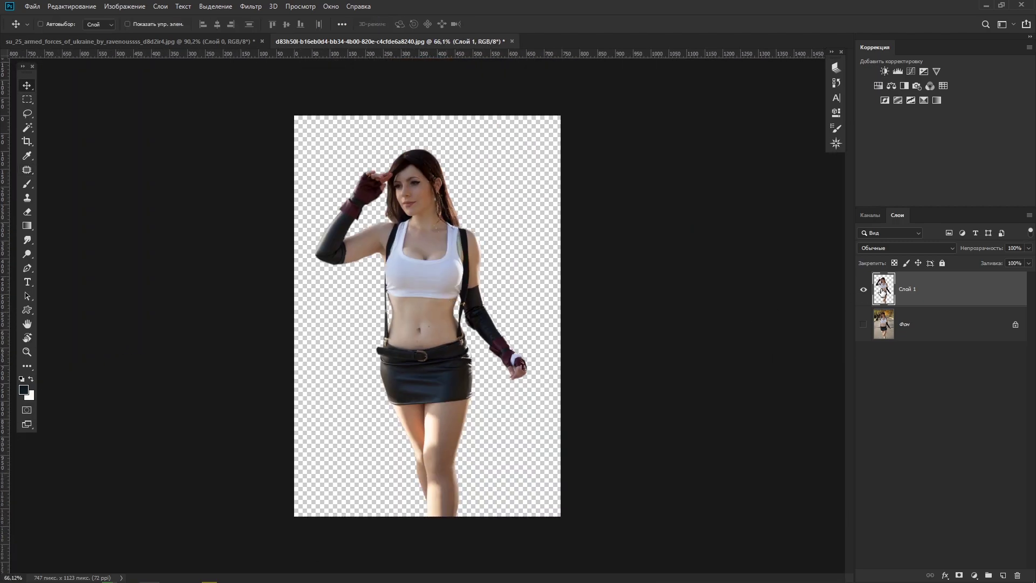
drag(881, 291, 416, 337)
key(ctrl+t)
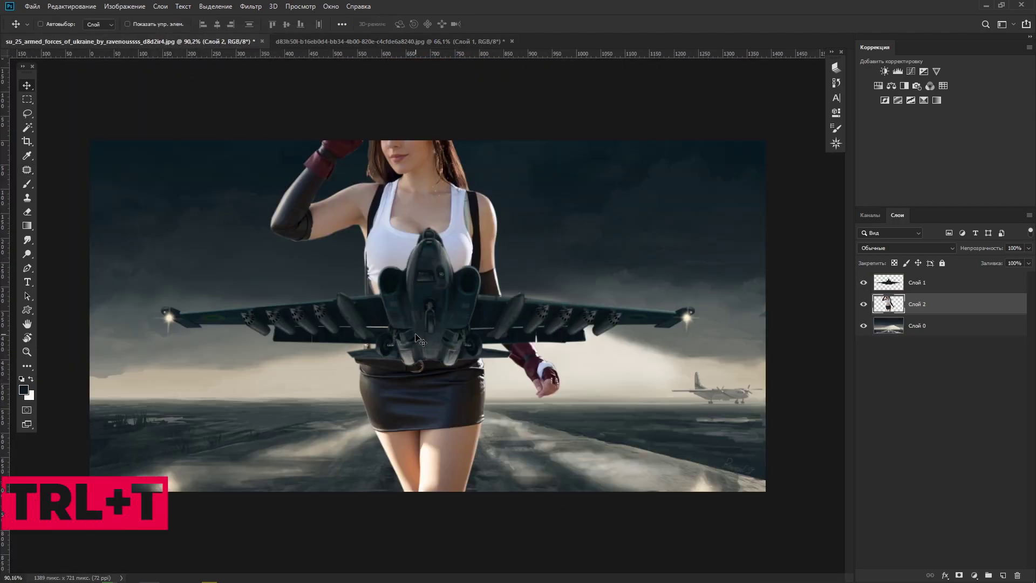
key(ctrl+t)
drag(271, 327, 416, 330)
drag(491, 324, 417, 340)
drag(417, 384, 426, 384)
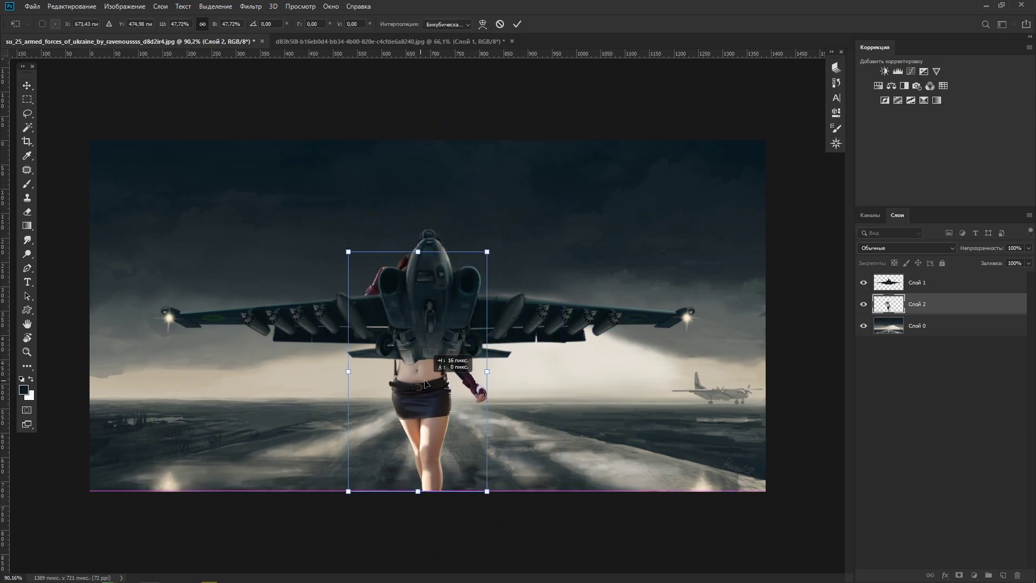
key(Return)
- Put the woman layer above Слой 1 and move the jet about 130 px higher
drag(917, 282, 937, 318)
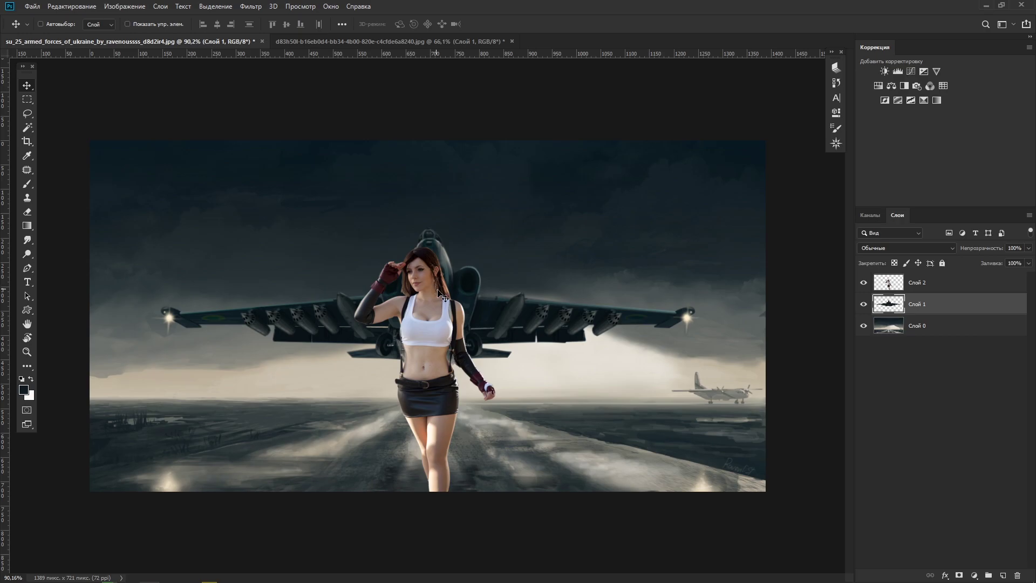
key(ctrl+t)
drag(164, 312, 157, 240)
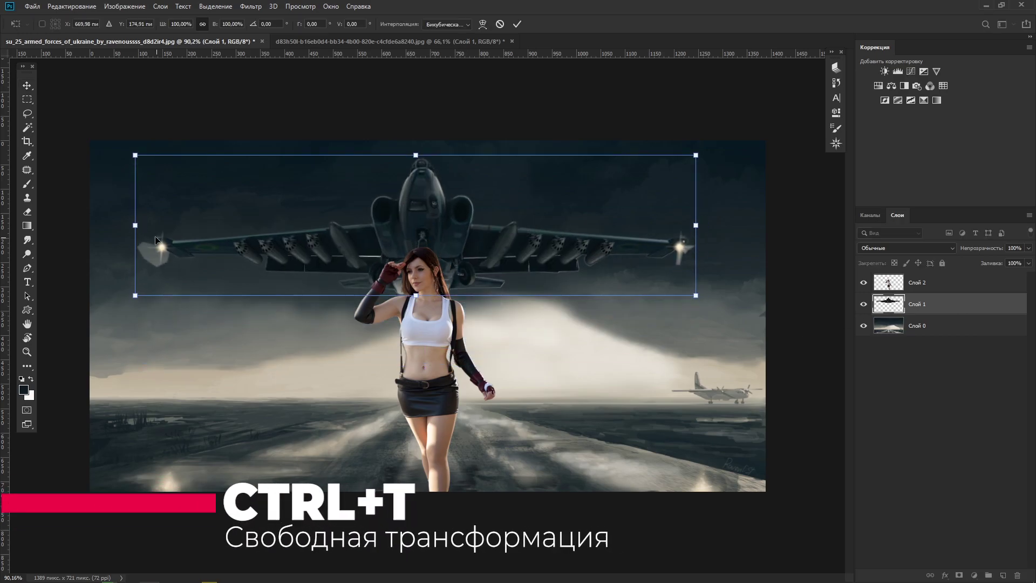
key(Return)
key(e)
right_click(186, 259)
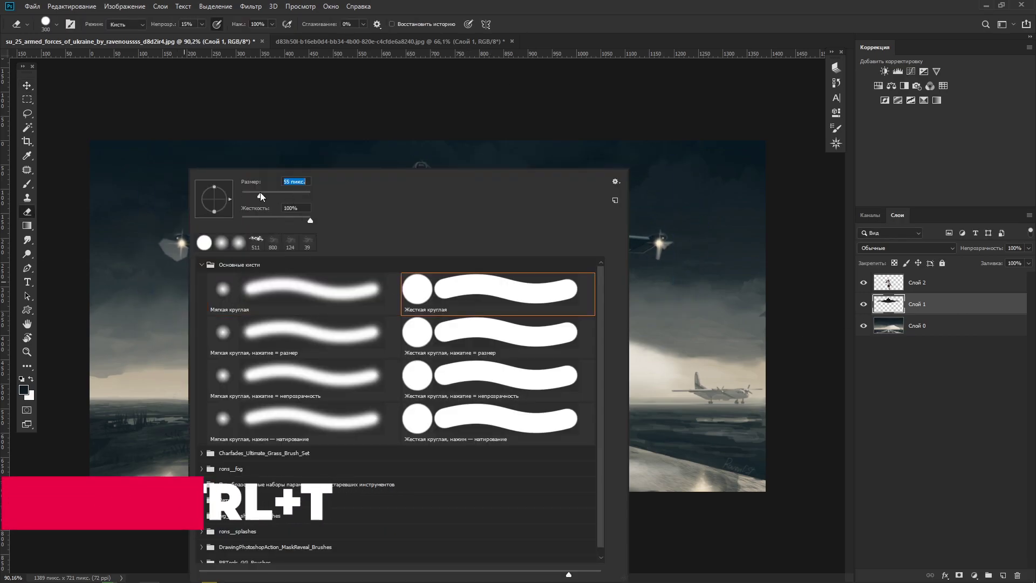
- Erase the grey fragments around the jet's wingtip glow with a 42 px eraser
drag(260, 195, 256, 196)
key(Escape)
scroll(161, 299, up, 5)
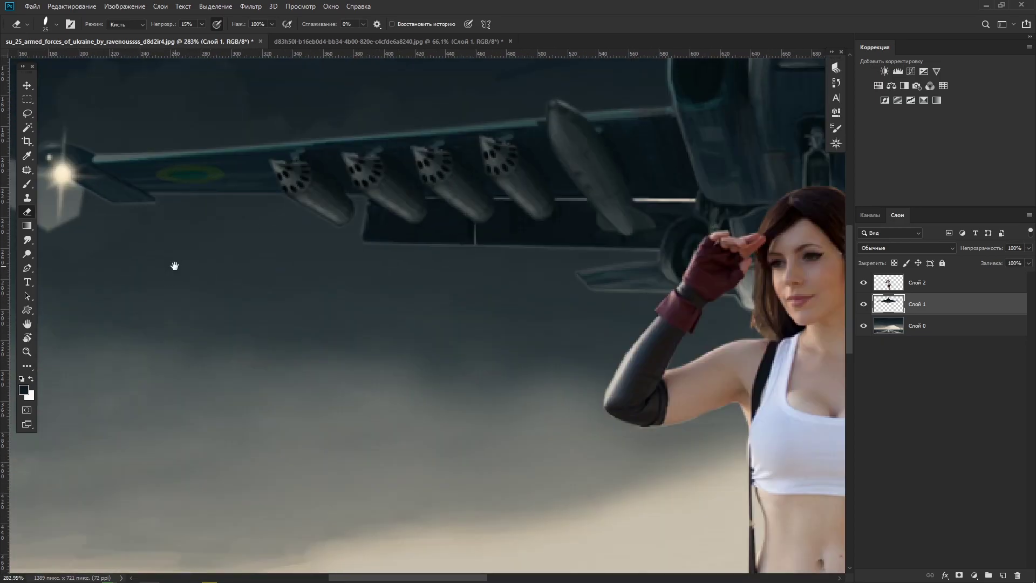
scroll(370, 327, up, 2)
key(bracketleft)
key(bracketleft)
key(bracketleft)
drag(362, 298, 355, 361)
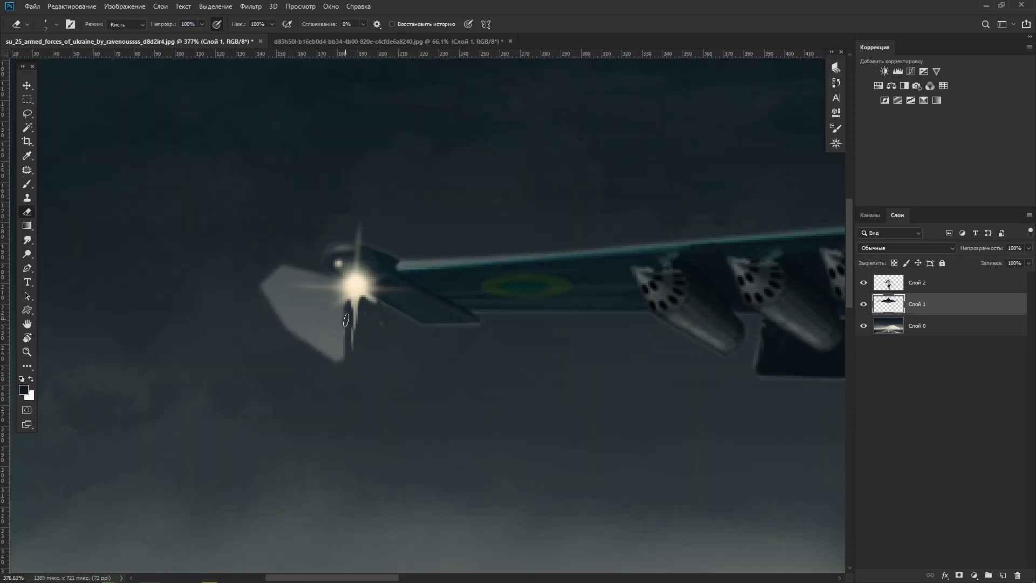
drag(311, 306, 340, 356)
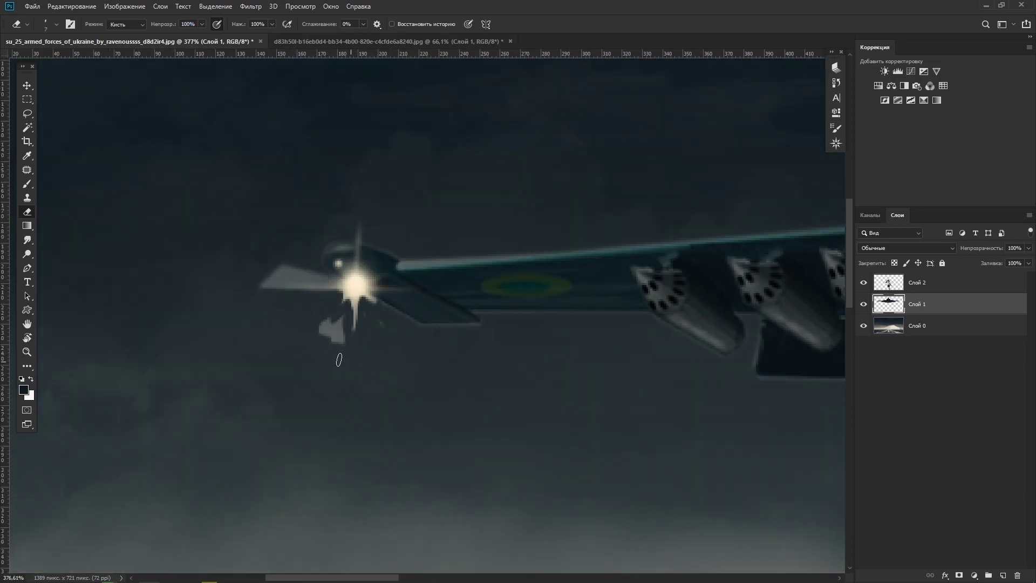
right_click(310, 280)
key(Return)
right_click(243, 287)
mouse_move(310, 272)
mouse_down()
mouse_move(264, 273)
mouse_move(343, 313)
mouse_up()
key(Return)
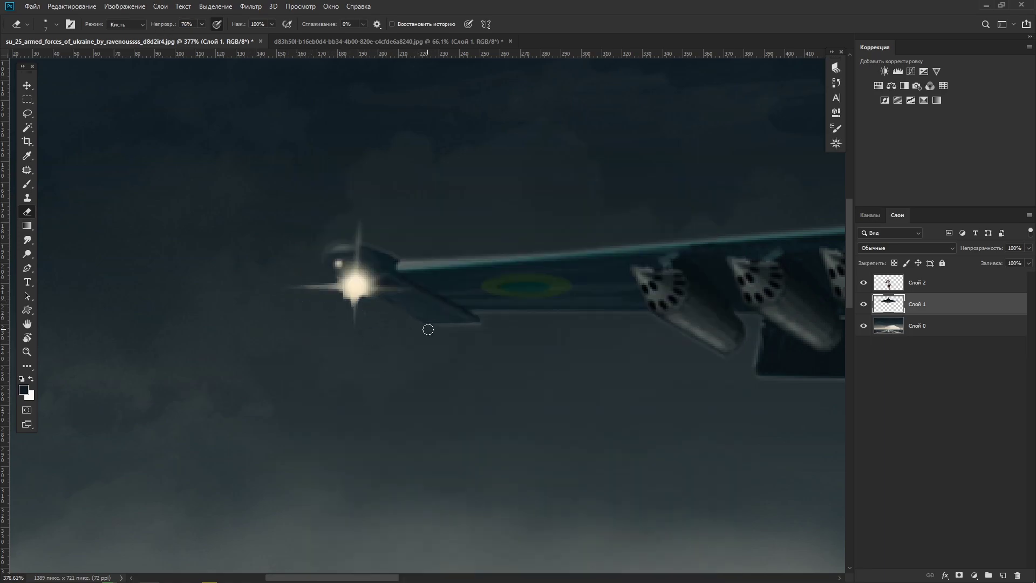
- Zoom out to the whole composition and drop the ruined-city PNG in as a new layer
scroll(626, 317, right, 10)
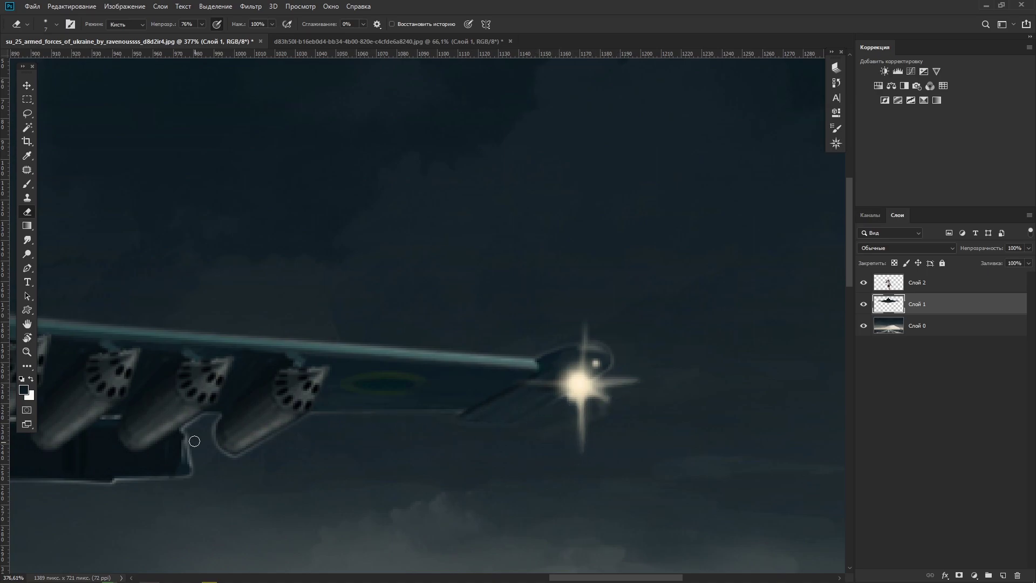
drag(176, 484, 484, 421)
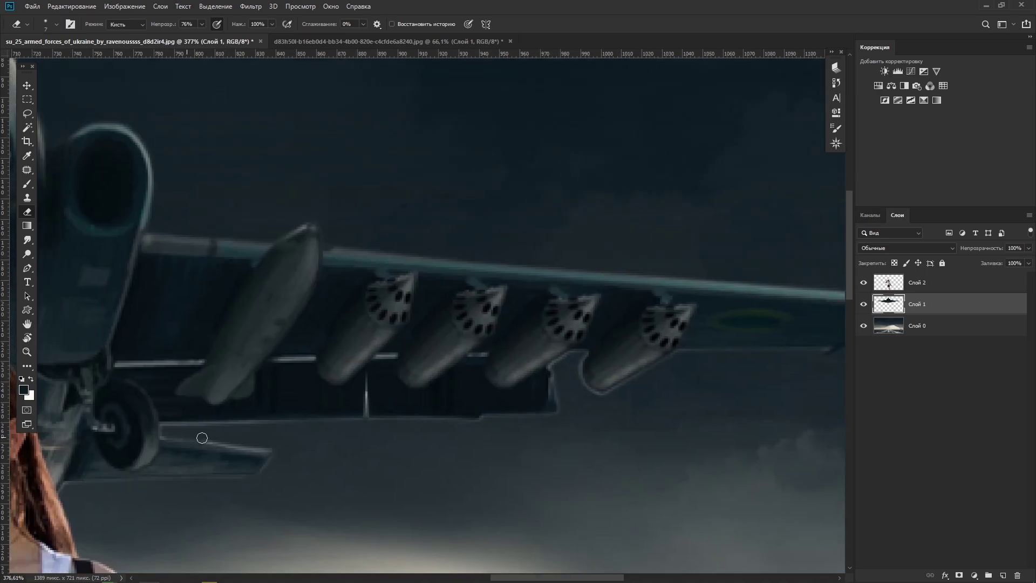
drag(163, 428, 410, 426)
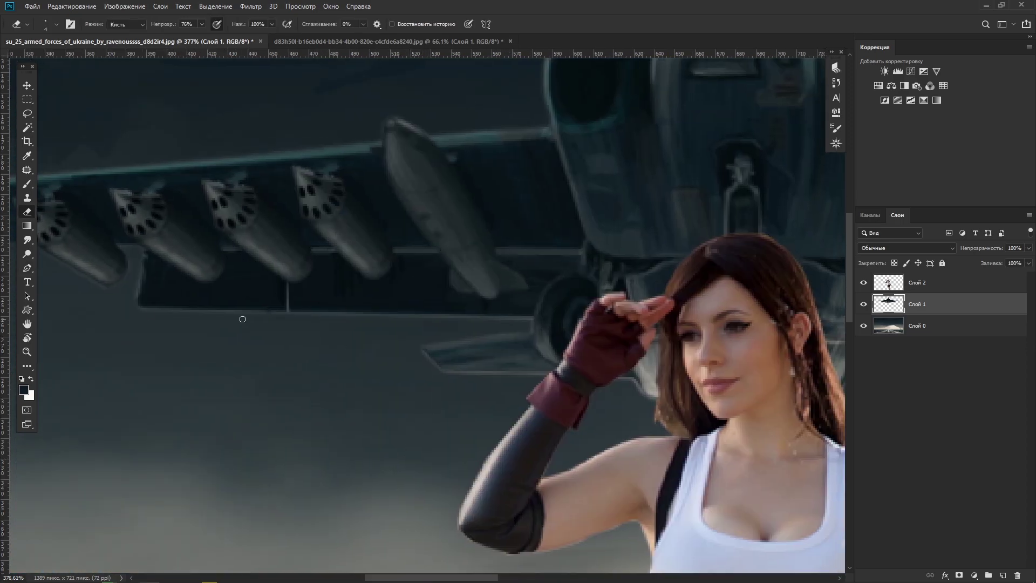
drag(506, 374, 128, 366)
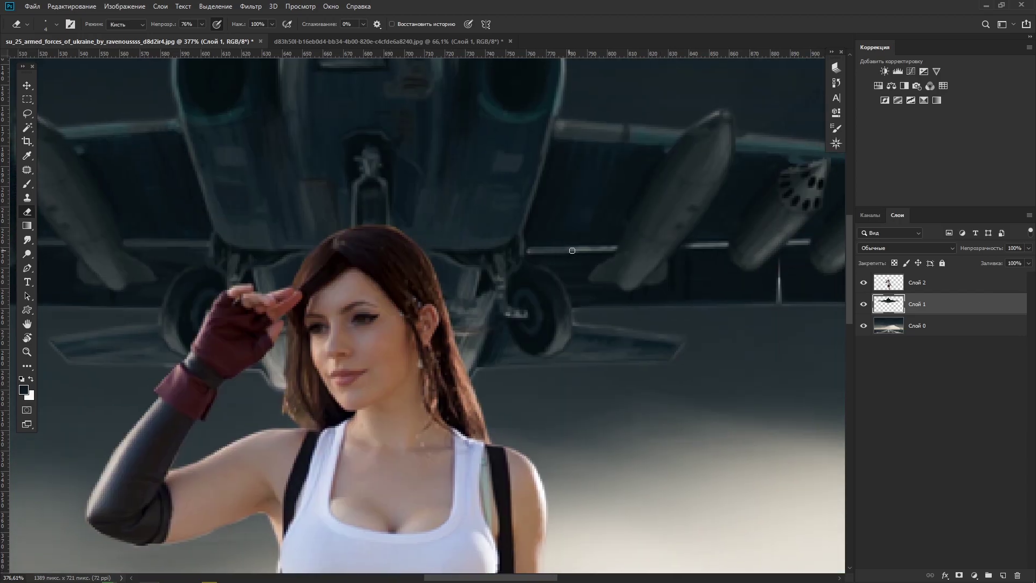
drag(561, 250, 402, 317)
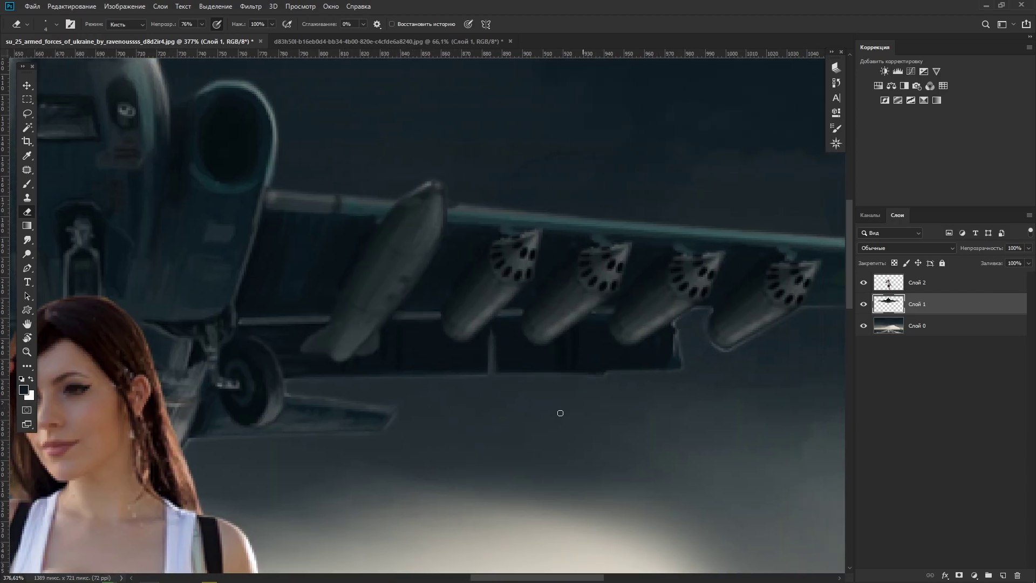
drag(560, 412, 363, 408)
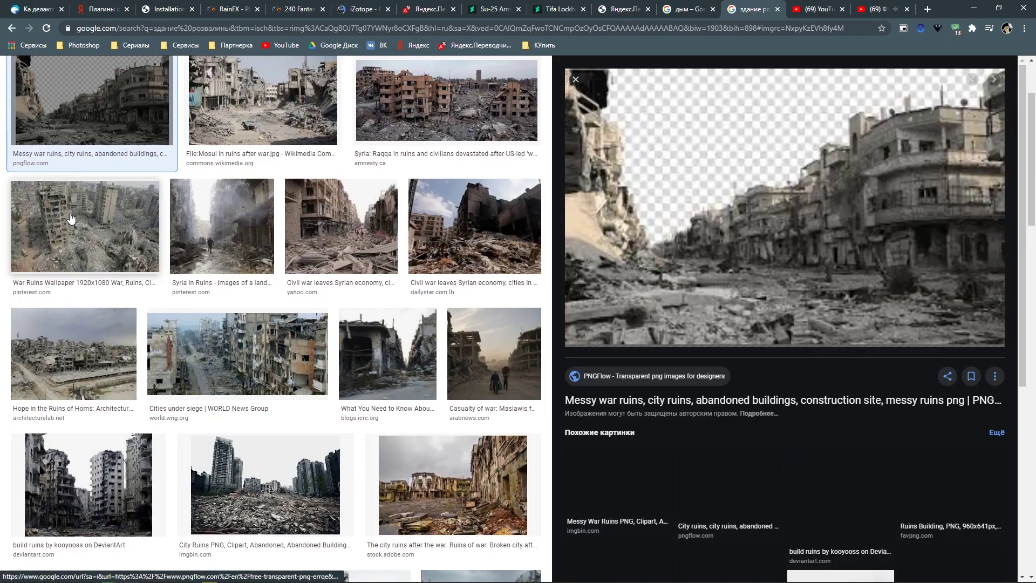
right_click(768, 229)
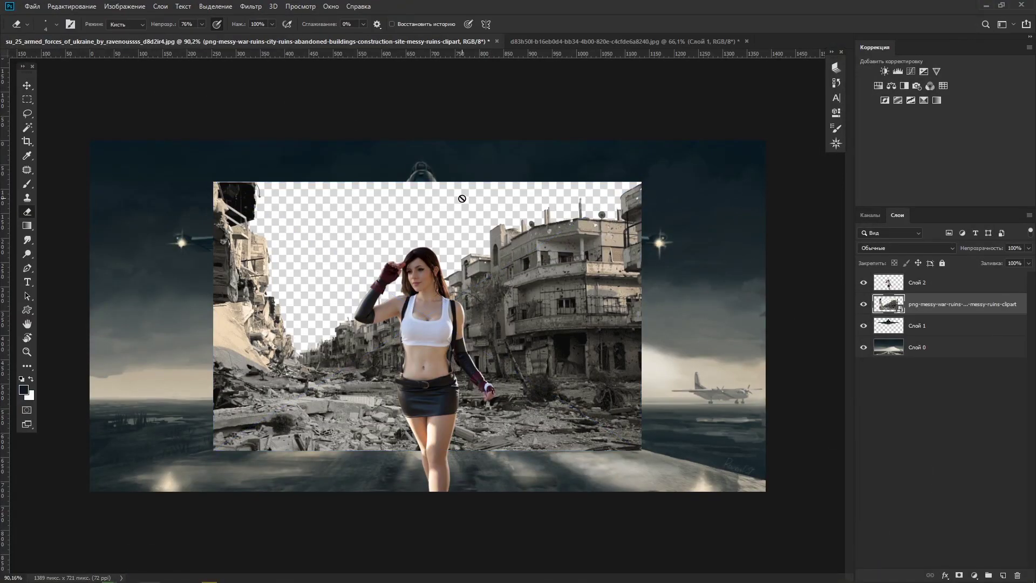
drag(462, 199, 564, 182)
- Hide the woman and jet layers and magic-wand delete the sky from the ruins
click(863, 282)
click(863, 325)
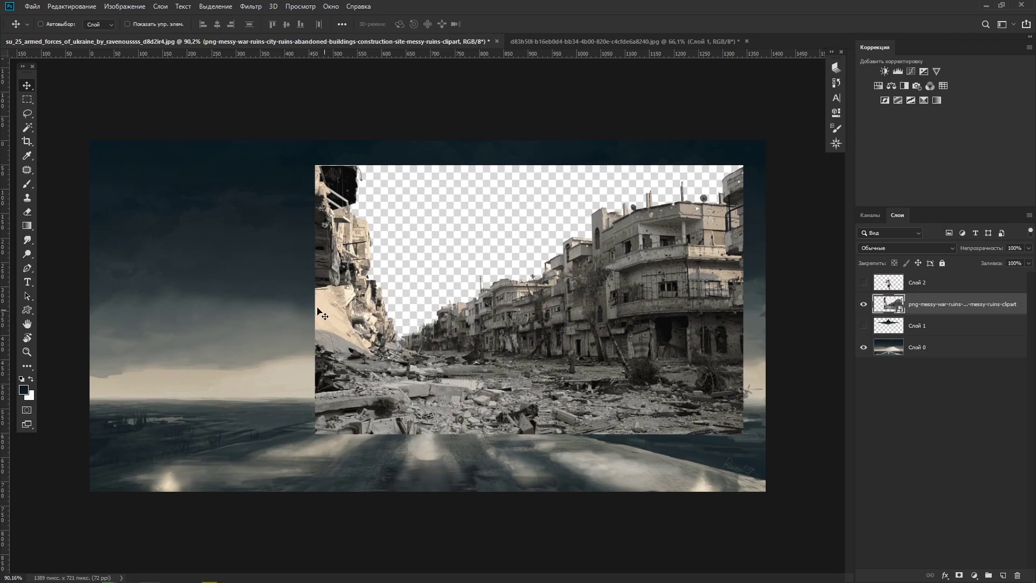
key(w)
click(487, 238)
key(Return)
key(v)
key(Delete)
key(ctrl+d)
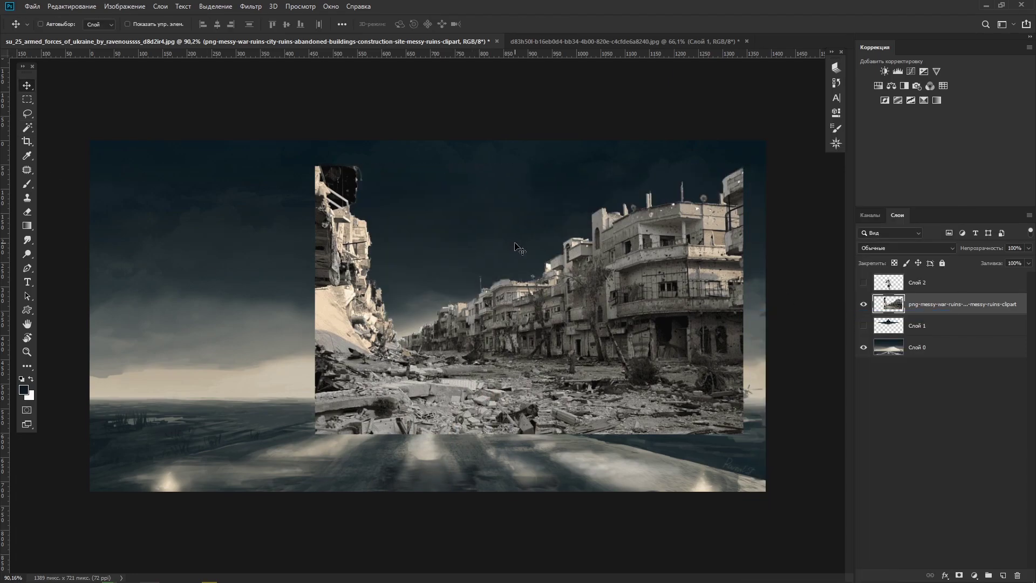
- Lasso-delete the ruins' left part and show the woman and jet layers again
click(29, 114)
drag(319, 152, 316, 435)
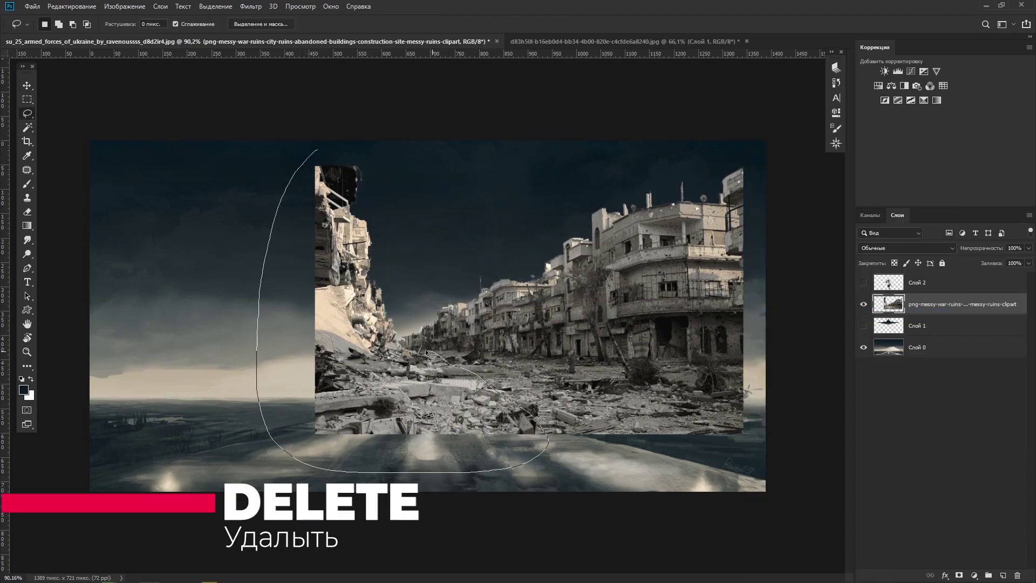
drag(322, 157, 360, 368)
key(Delete)
click(863, 282)
click(863, 326)
- Warp the ruins along the right side, then duplicate and flip a copy onto the left
key(ctrl+t)
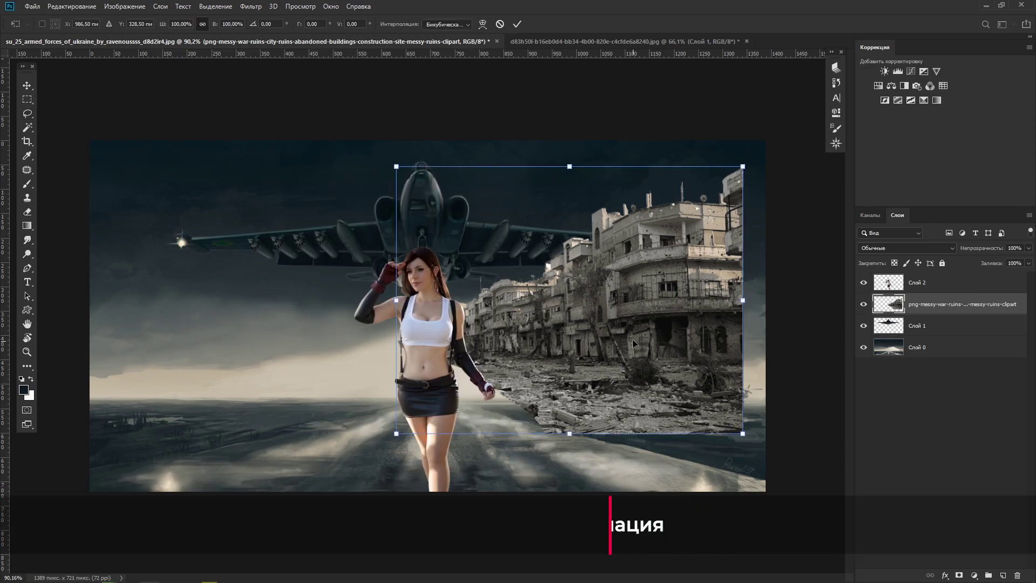
mouse_move(718, 258)
mouse_down()
mouse_move(710, 272)
mouse_move(686, 259)
mouse_up()
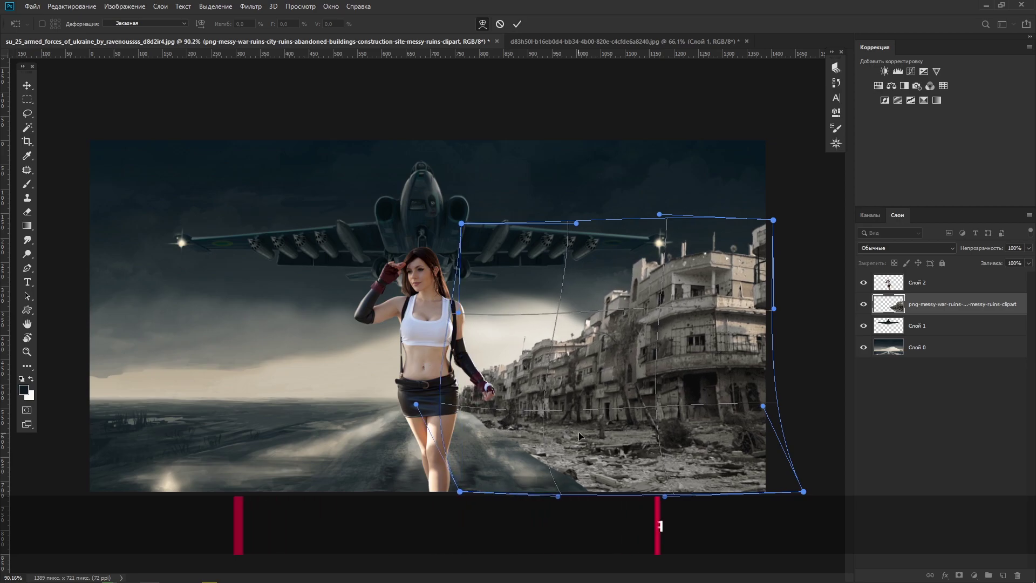
click(516, 24)
key(ctrl+j)
key(ctrl+t)
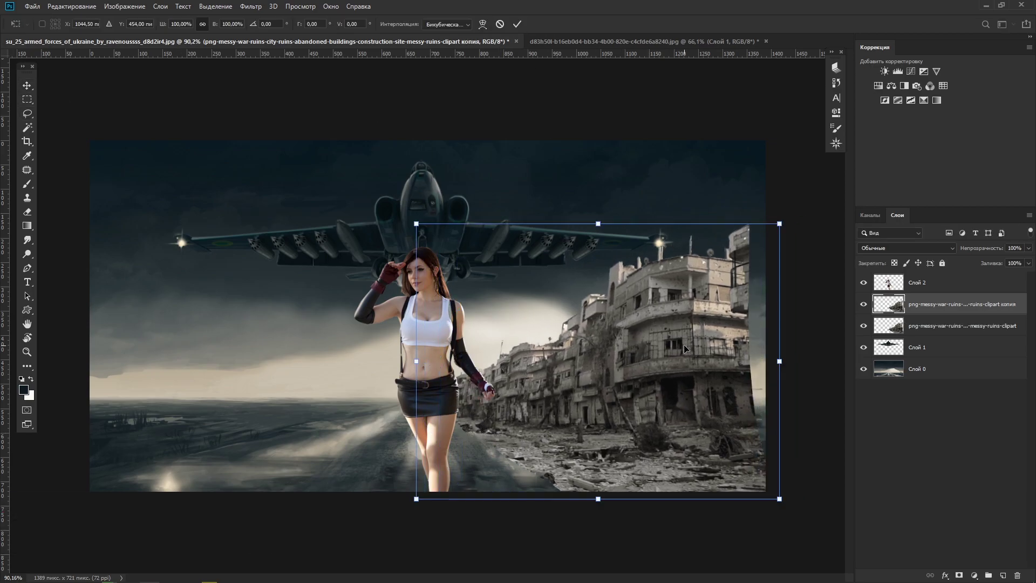
drag(638, 419, 284, 420)
key(Return)
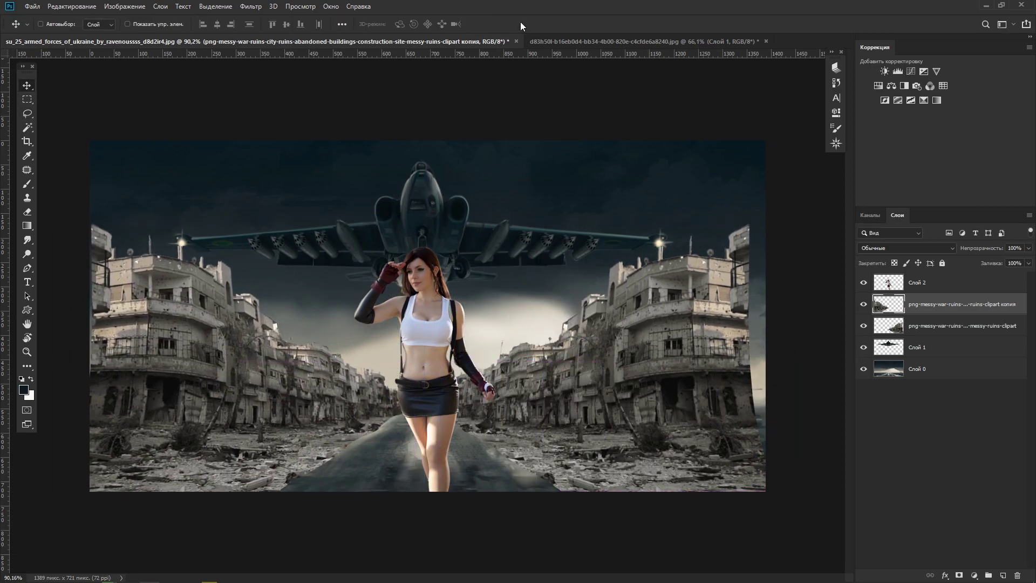
- Scale both ruins layers to about 93%, re-centre them, and add perspective
ctrl+click(960, 325)
key(ctrl+t)
drag(780, 502, 752, 491)
drag(661, 350, 681, 349)
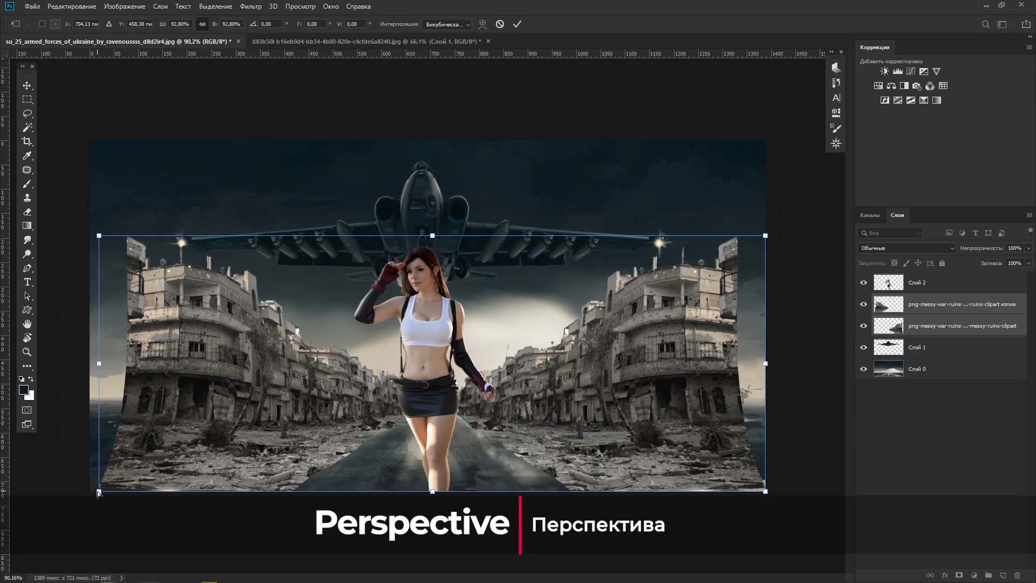
drag(765, 491, 786, 491)
drag(762, 238, 786, 235)
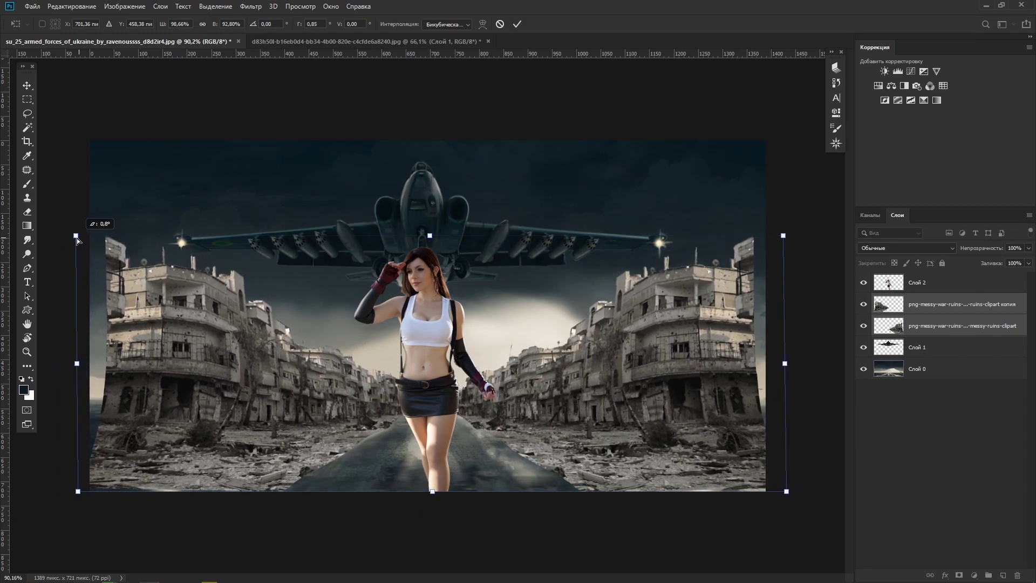
key(Return)
- Crop the canvas to 1245 px wide and fit the whole image to the window
key(c)
drag(79, 315, 110, 316)
drag(788, 322, 733, 322)
key(Return)
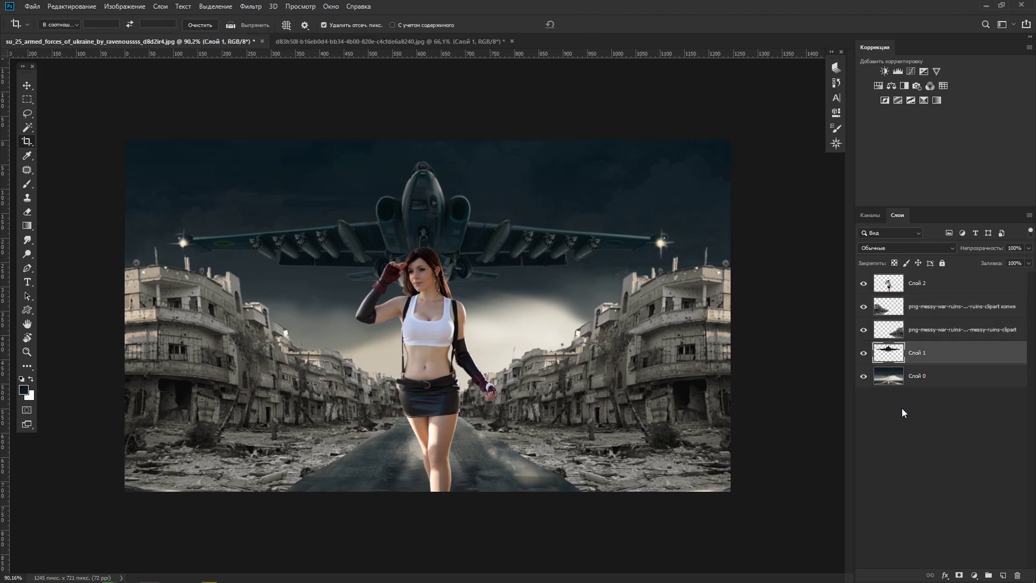
key(ctrl+t)
key(Return)
drag(839, 62, 831, 79)
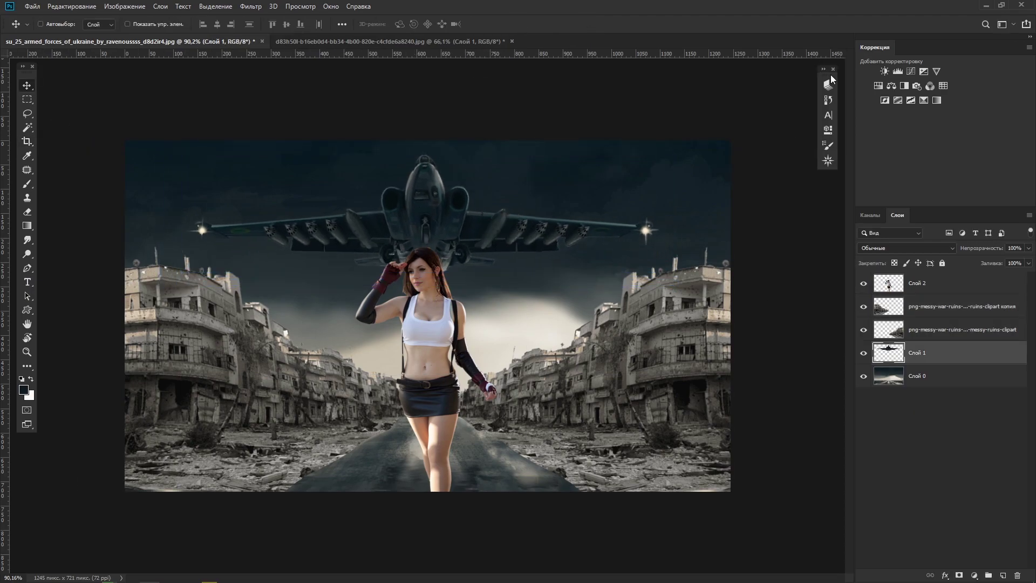
key(ctrl+0)
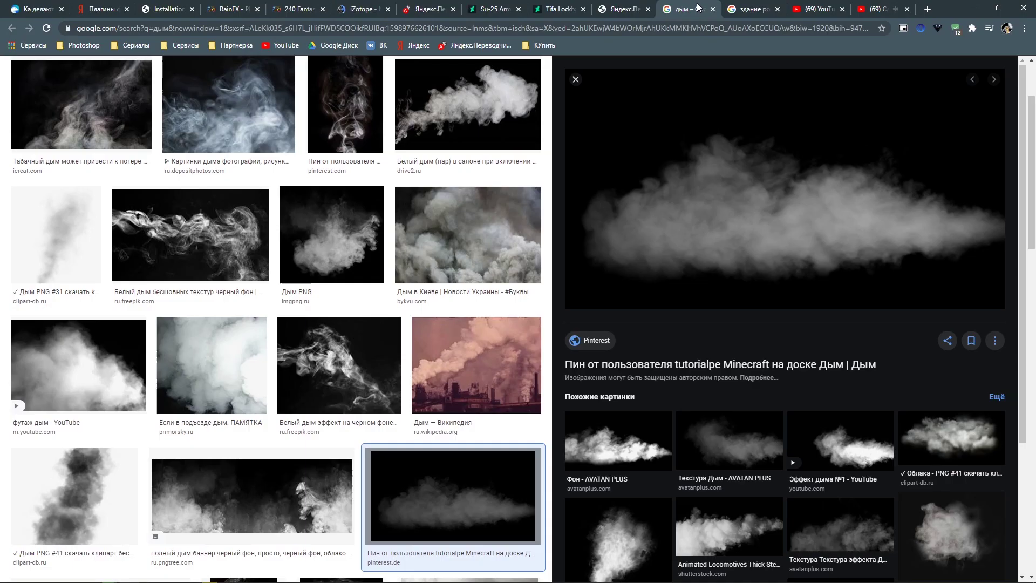
click(971, 7)
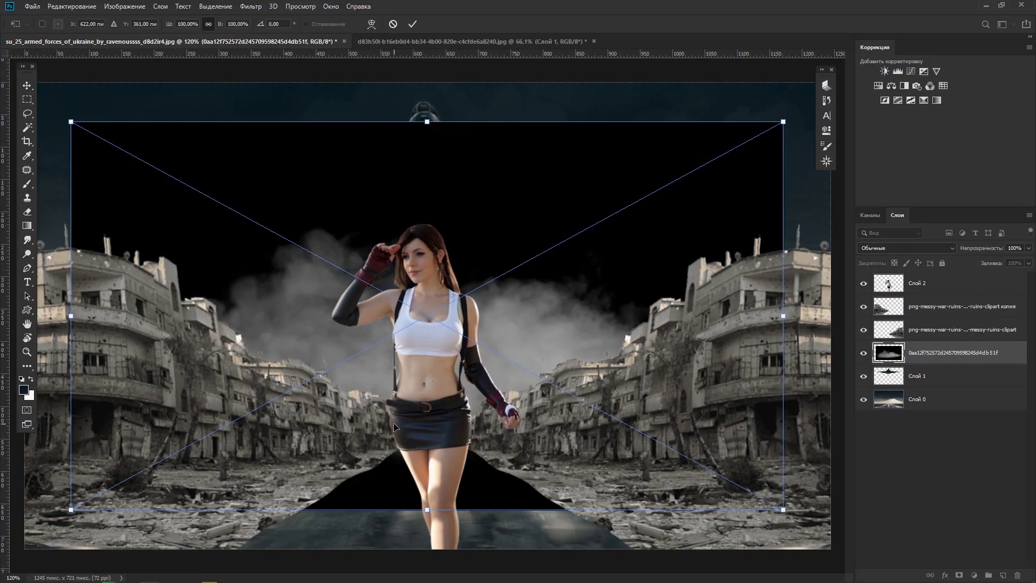
- Set the smoke to Screen, shrink it to about 45% under the left wing, and set 54% opacity
click(907, 247)
click(884, 336)
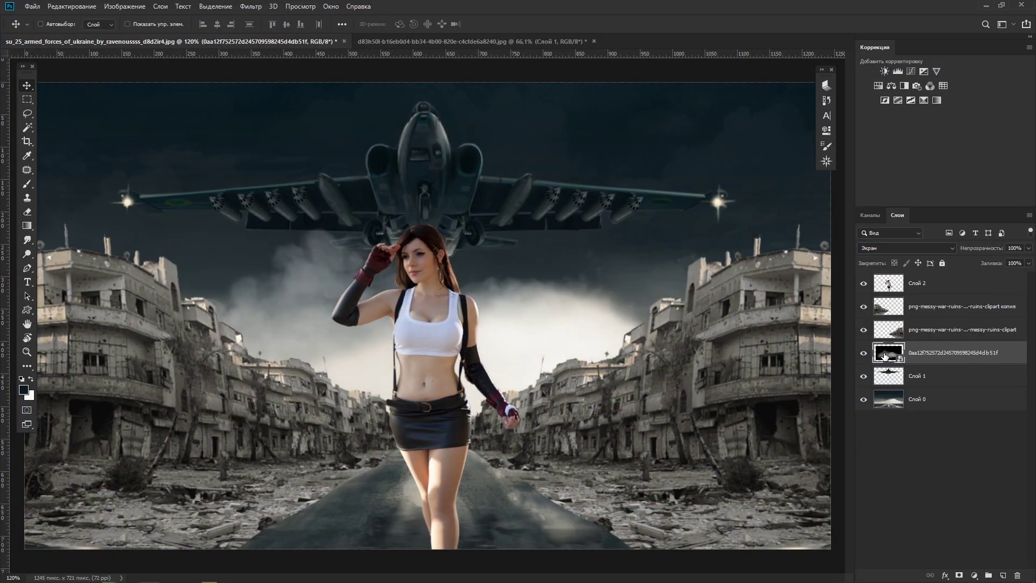
drag(782, 509, 389, 289)
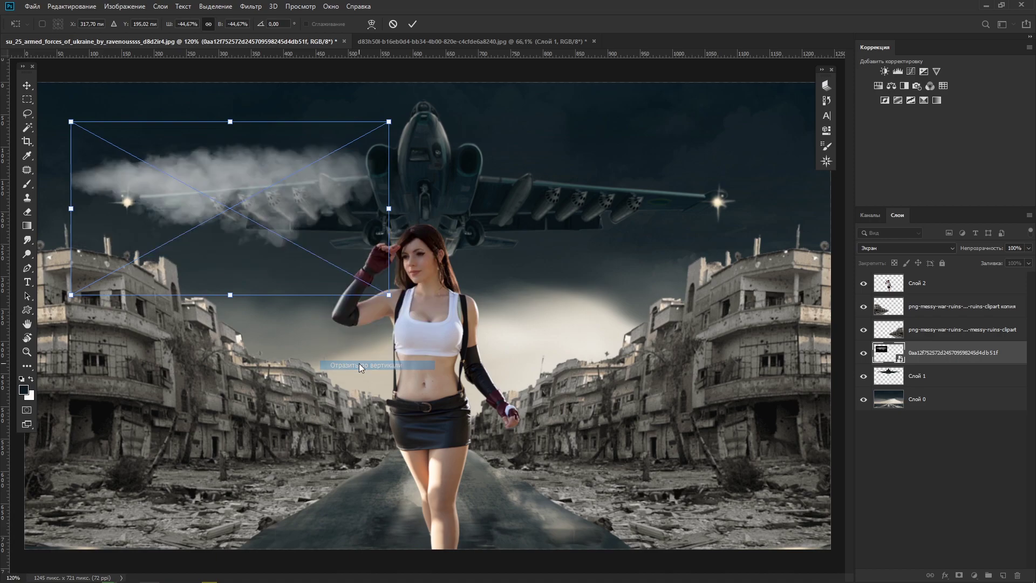
drag(287, 210, 326, 243)
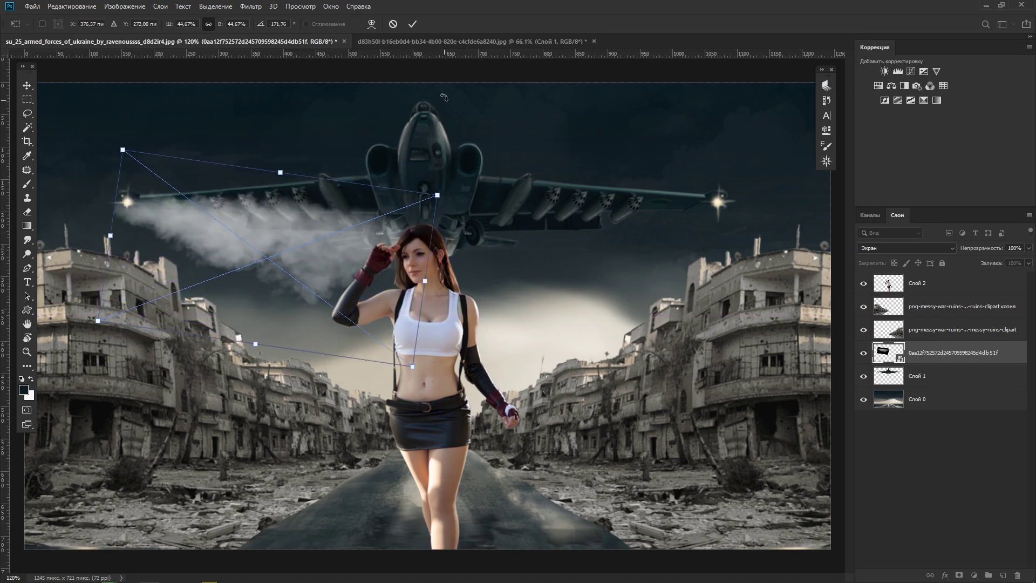
click(413, 23)
drag(996, 249, 971, 250)
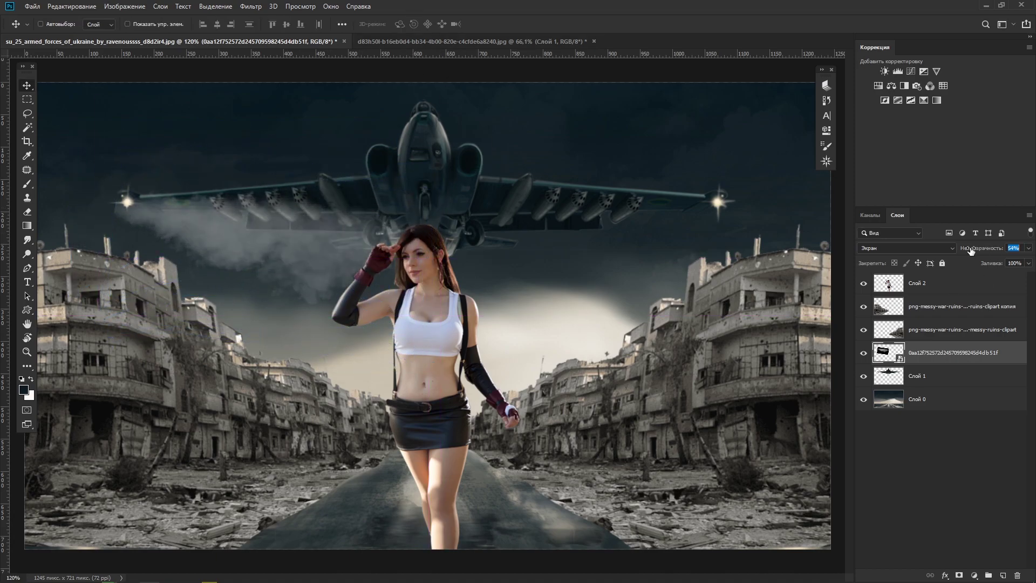
- Duplicate the smoke and flip the copy onto the jet's right wing
key(ctrl+j)
key(ctrl+t)
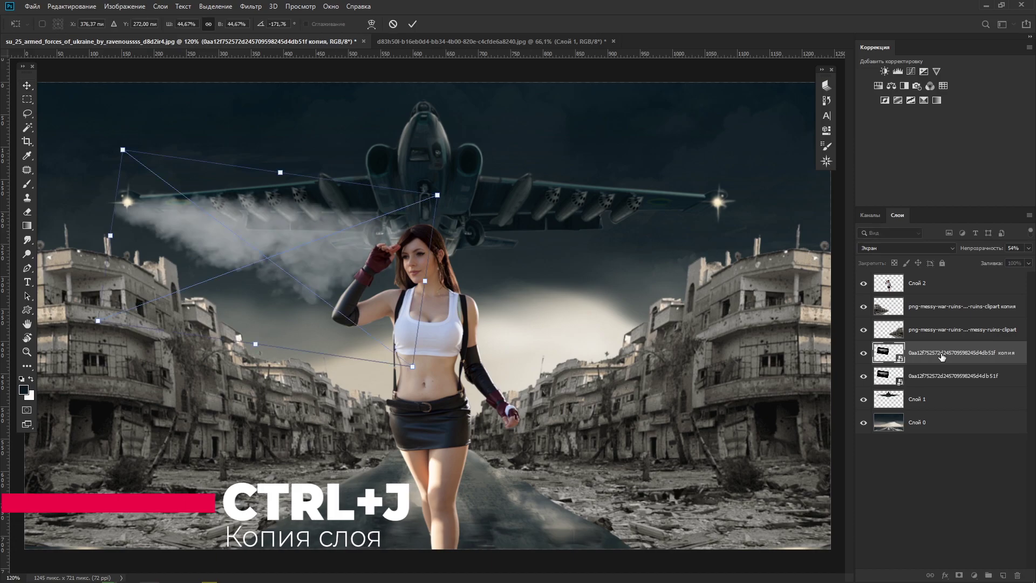
mouse_move(327, 255)
mouse_down()
mouse_move(629, 254)
mouse_move(588, 279)
mouse_up()
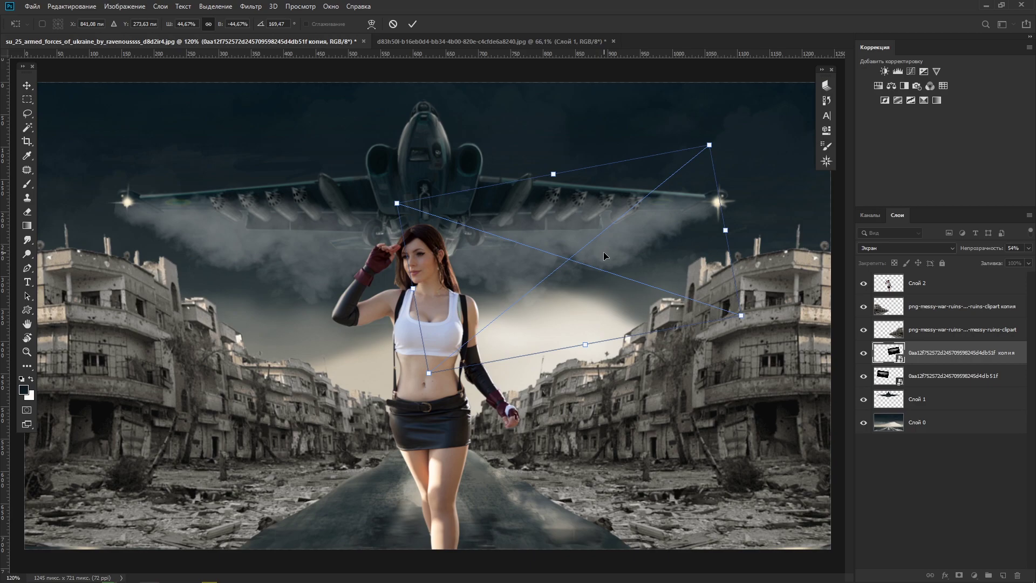
click(413, 23)
click(940, 284)
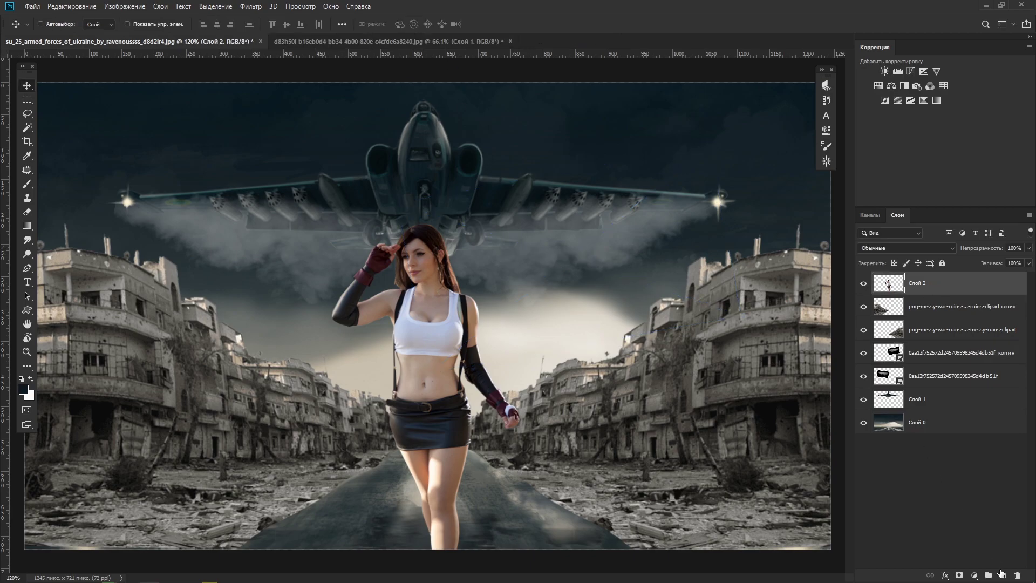
- On a new layer, paint a white fog cloud left of the woman with a 500 px fog brush
click(1001, 573)
key(b)
right_click(405, 260)
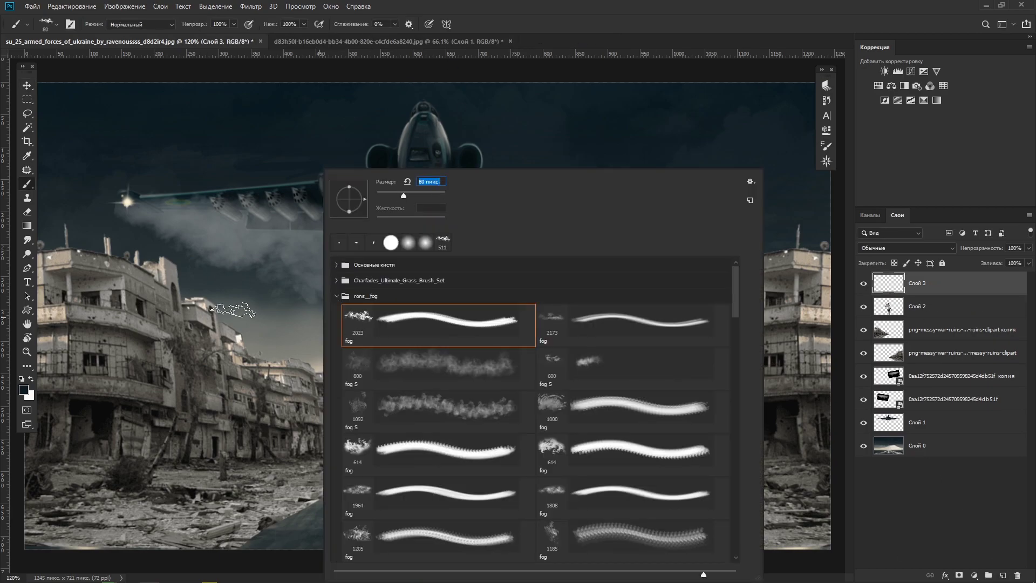
text(500)
key(Return)
key(x)
drag(233, 315, 367, 460)
key(ctrl+t)
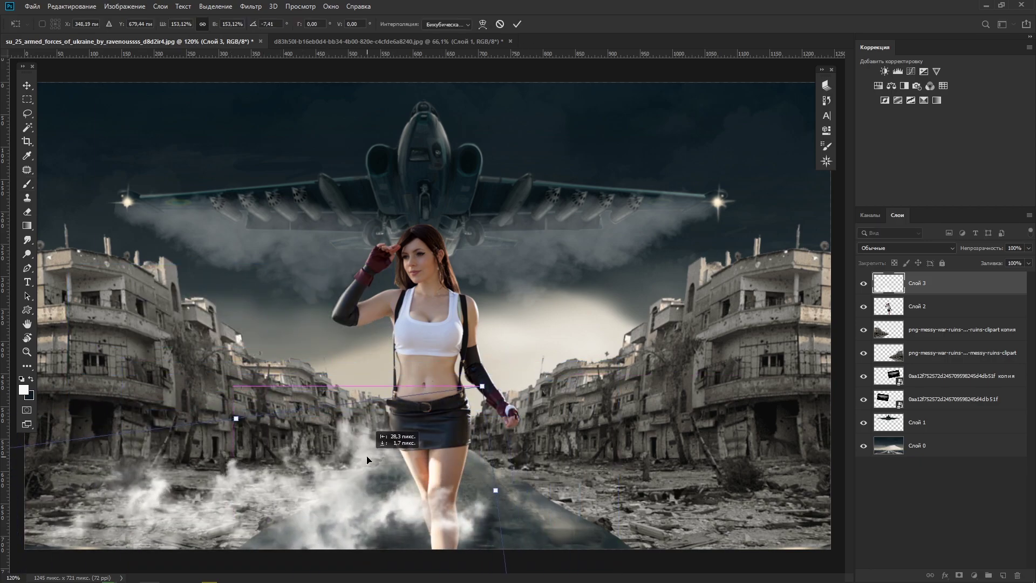
key(Return)
- Duplicate the fog, move the copy to the right, and name both fog layers Дым
key(ctrl+j)
key(ctrl+t)
mouse_move(318, 452)
mouse_down()
mouse_move(484, 471)
mouse_move(652, 461)
mouse_up()
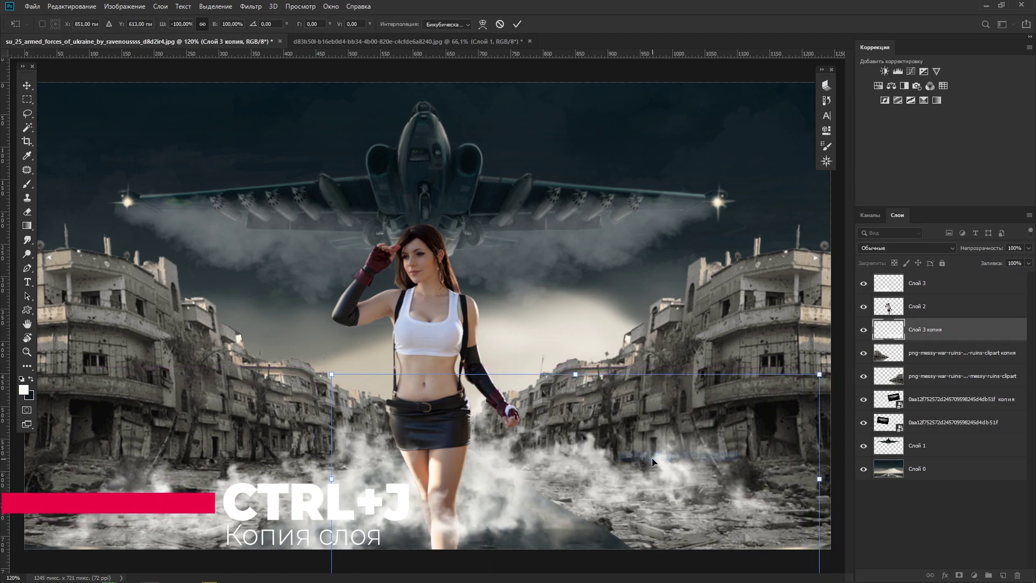
key(Return)
double_click(924, 329)
text(Дым)
key(Return)
double_click(916, 283)
text(Д)
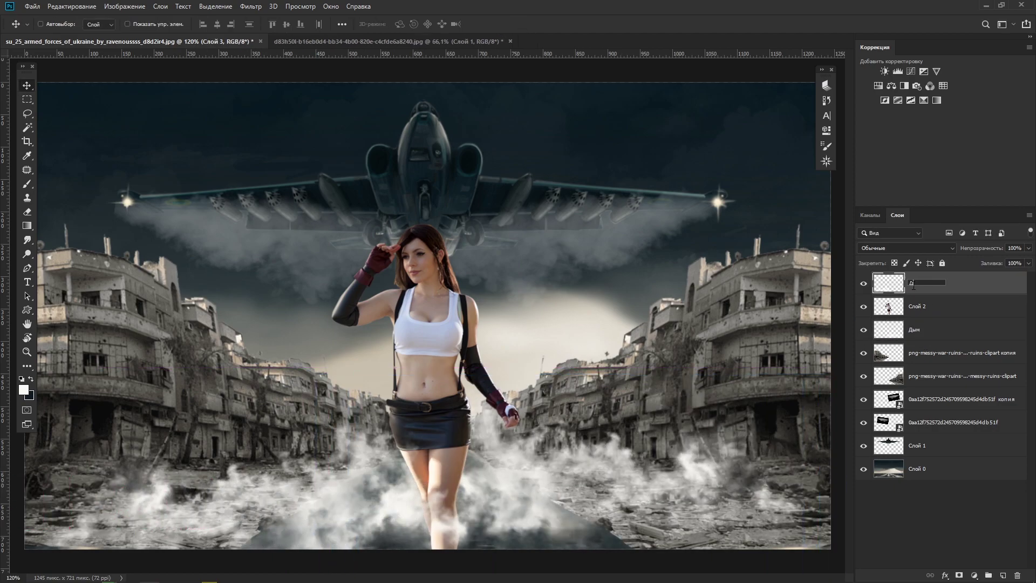
text(ым)
key(Return)
click(917, 329)
- On a new layer below Слой 2, paint a soft white glow resized to 700 px wide
click(1002, 576)
key(b)
right_click(316, 369)
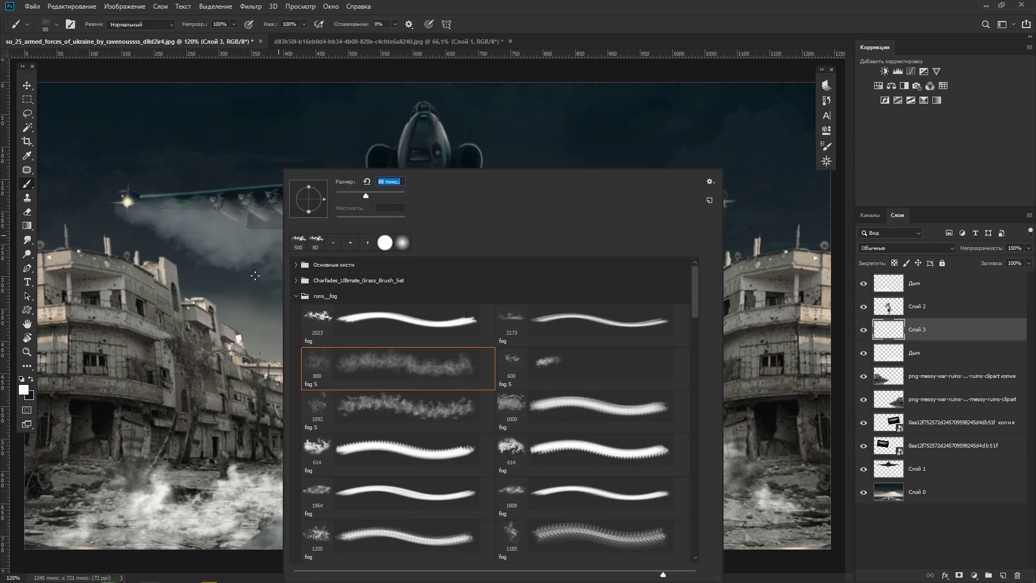
text(18)
key(Return)
right_click(242, 291)
click(241, 292)
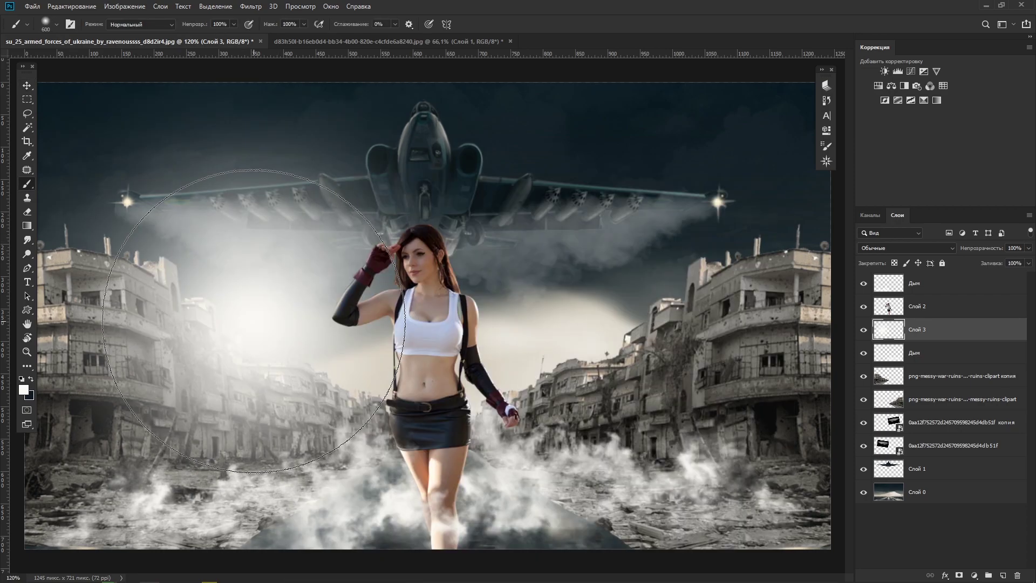
key(ctrl+t)
drag(574, 323, 605, 351)
drag(424, 267, 453, 264)
key(Return)
- Lower the top Дым fog layer to 75% opacity, undoing an extra fog copy
click(917, 282)
drag(995, 252, 983, 252)
key(ctrl+j)
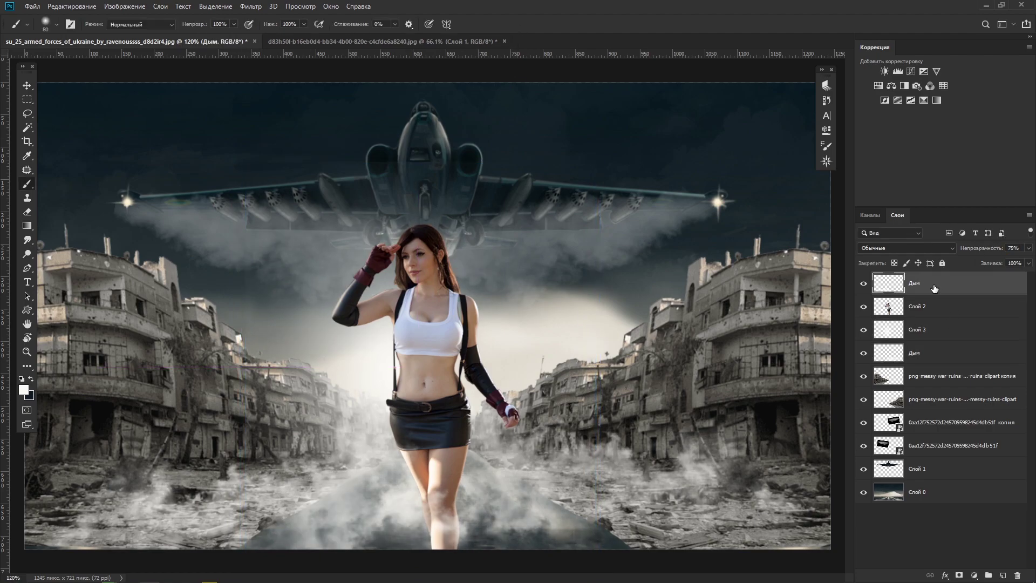
key(ctrl+t)
drag(358, 475, 433, 503)
key(Escape)
key(ctrl+z)
- Add a new top layer and choose the wispy fog brush
key(ctrl+shift+alt+n)
right_click(324, 486)
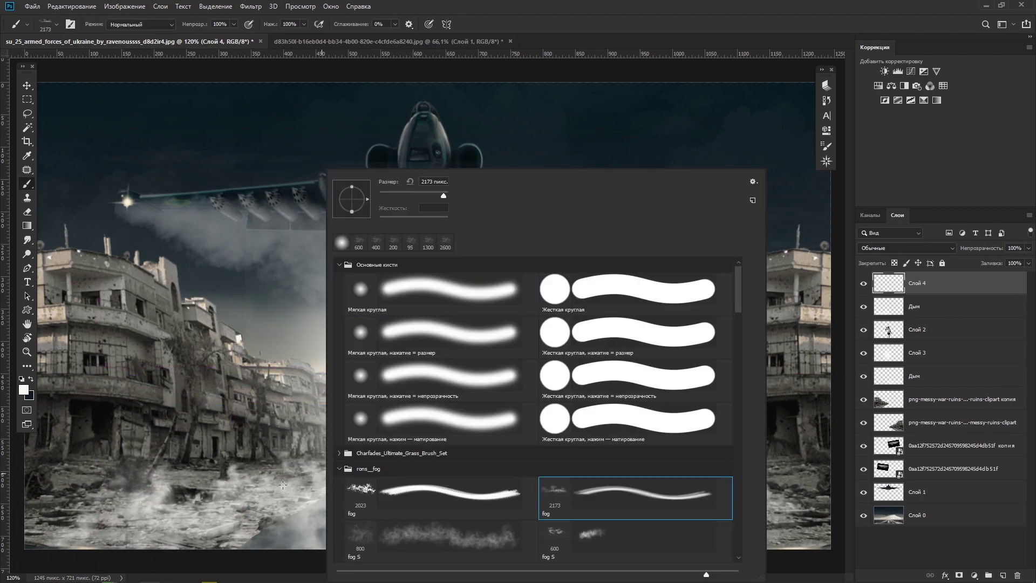
double_click(635, 497)
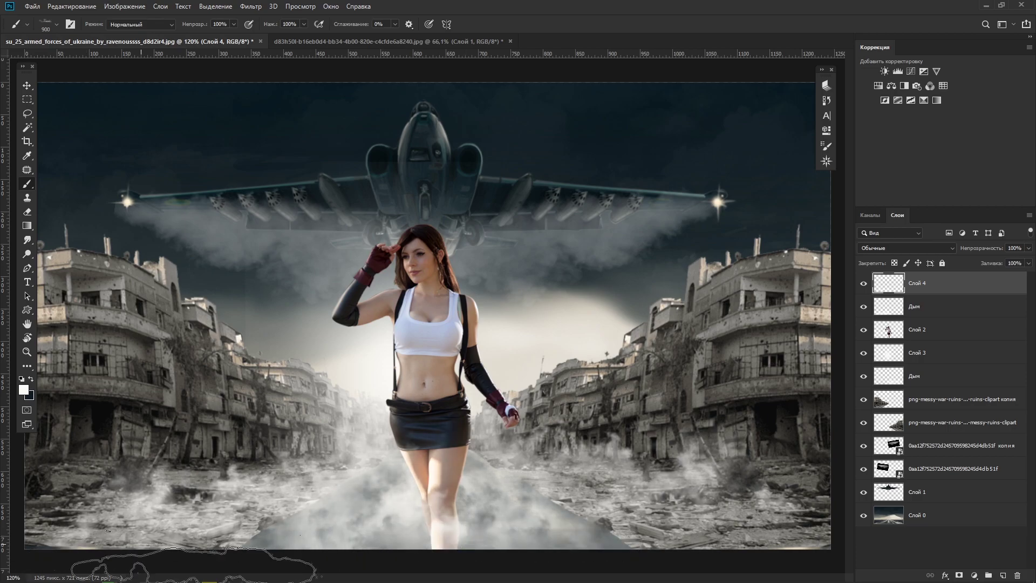
key(alt+bracketleft)
key(alt+bracketleft)
key(alt+bracketleft)
key(alt+bracketleft)
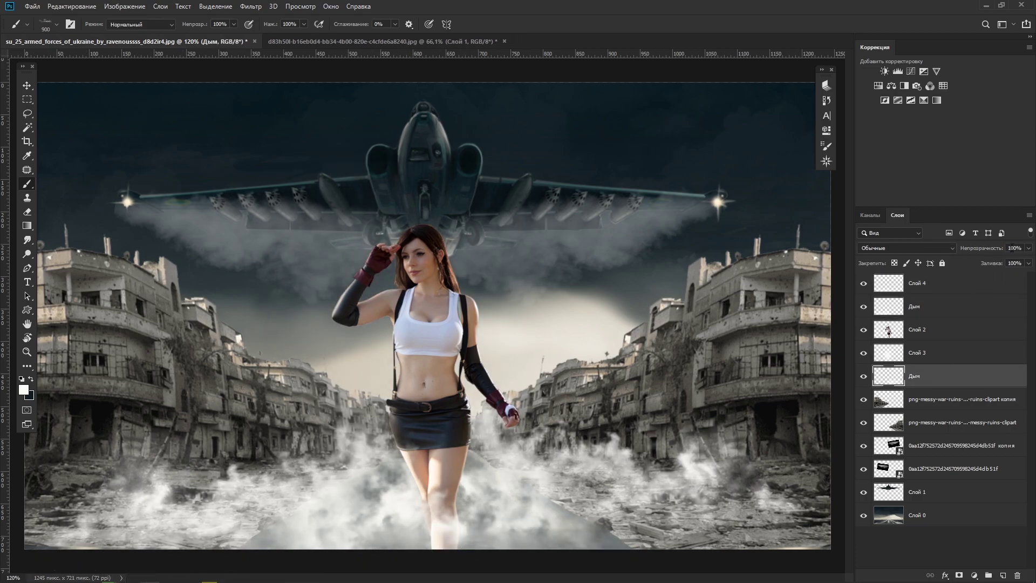
click(931, 427)
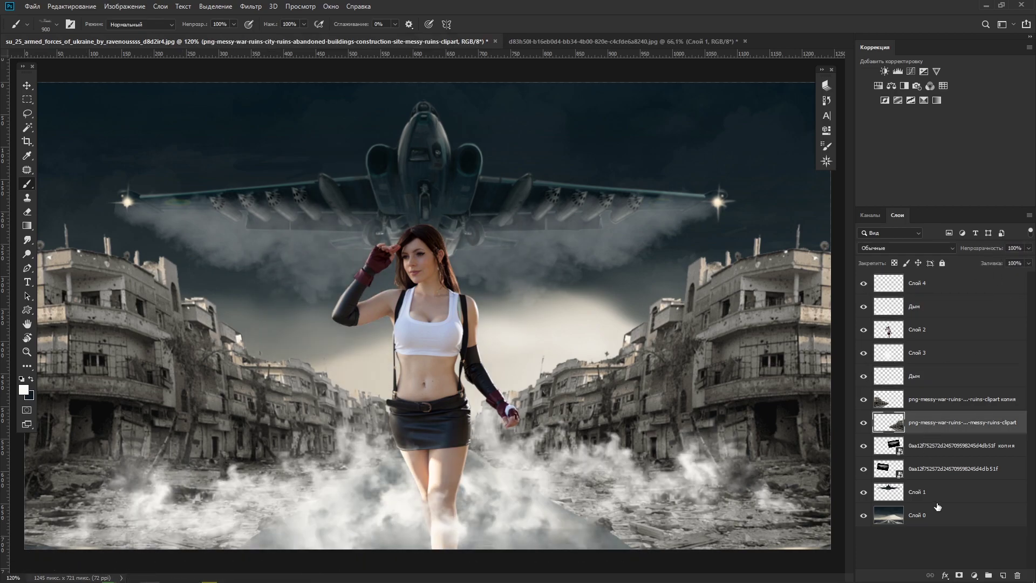
- Add a Color Balance clipped to the ruins: midtones toward blue, shadows adjusted, highlights toward cyan
click(974, 575)
click(934, 477)
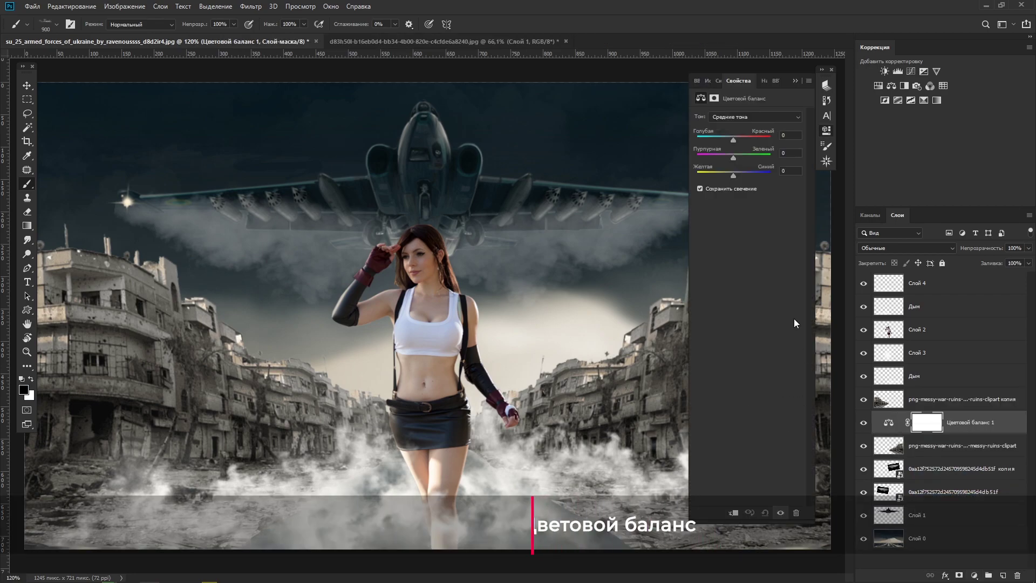
key(v)
click(734, 176)
key(ctrl+alt+g)
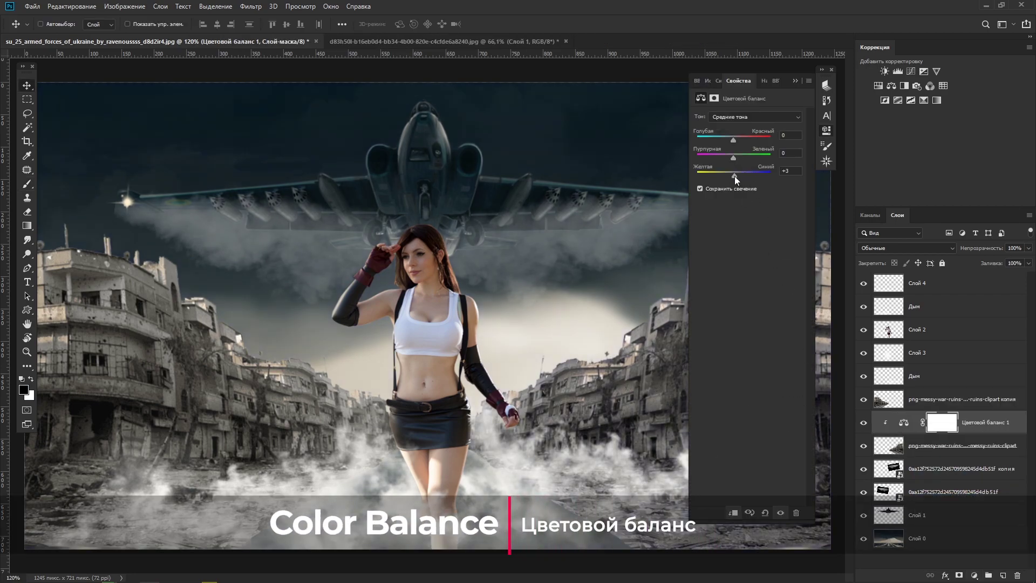
key(ctrl+minus)
key(ctrl+minus)
click(726, 116)
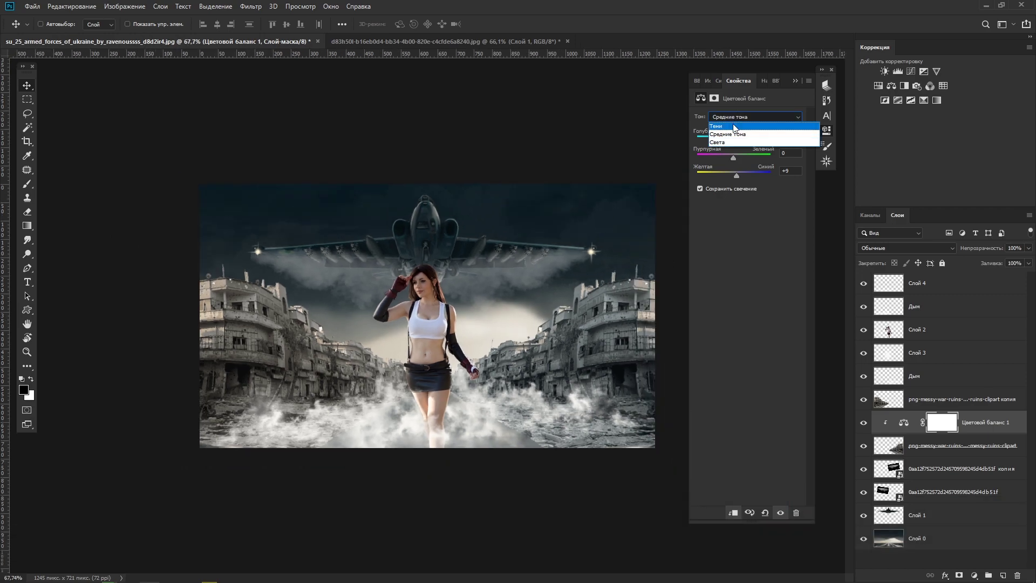
click(728, 140)
click(732, 176)
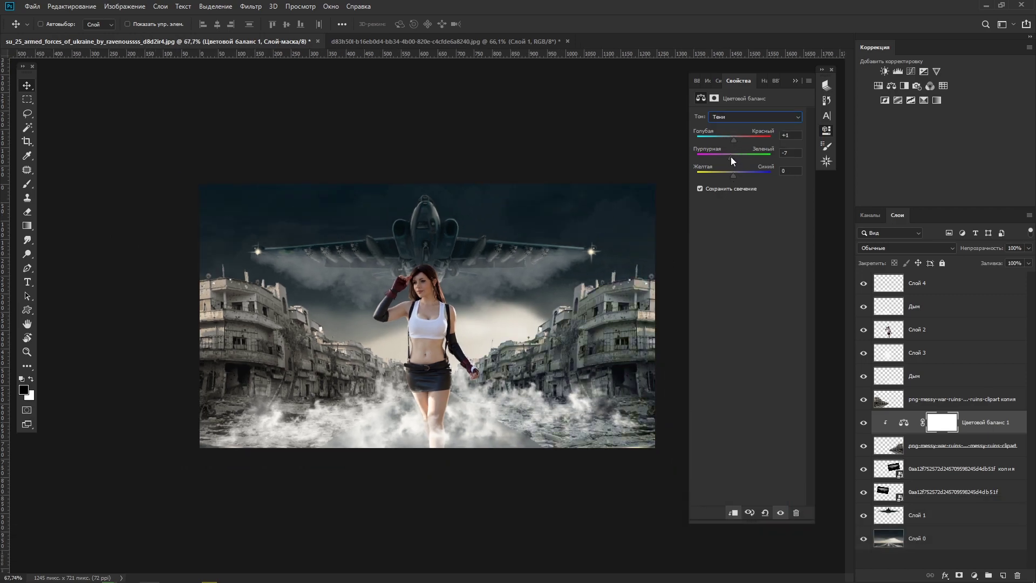
click(754, 116)
click(728, 143)
drag(733, 142, 731, 143)
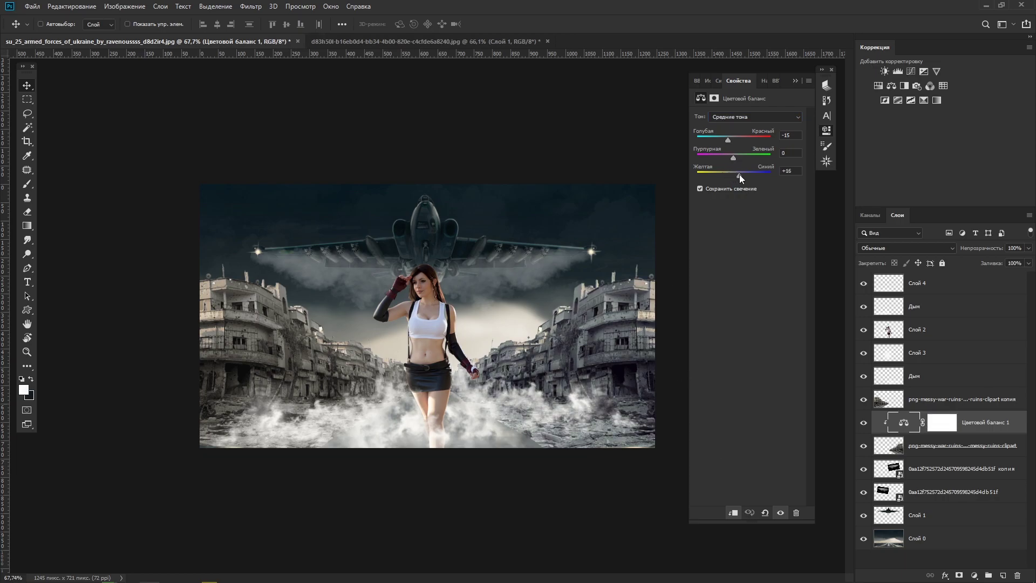
- Add a Hue/Saturation adjustment darkening the ruins to lightness −22 and slightly desaturating them
click(974, 575)
click(949, 469)
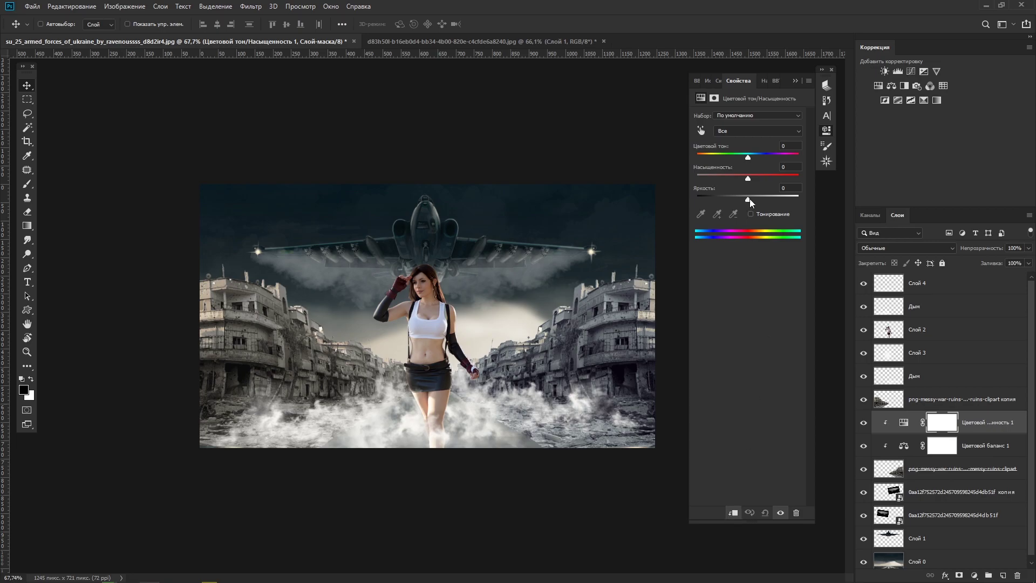
mouse_move(748, 199)
mouse_down()
mouse_move(737, 198)
mouse_move(747, 177)
mouse_move(773, 159)
mouse_move(746, 156)
mouse_up()
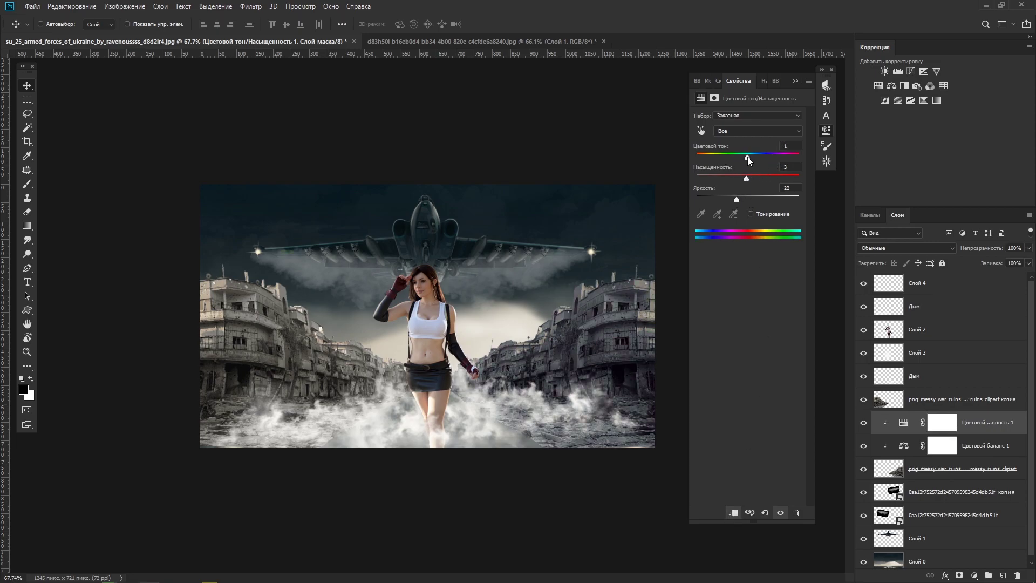
- Mask the lower ruins layer and paint out stray smoke along the bottom edge
click(960, 469)
click(959, 575)
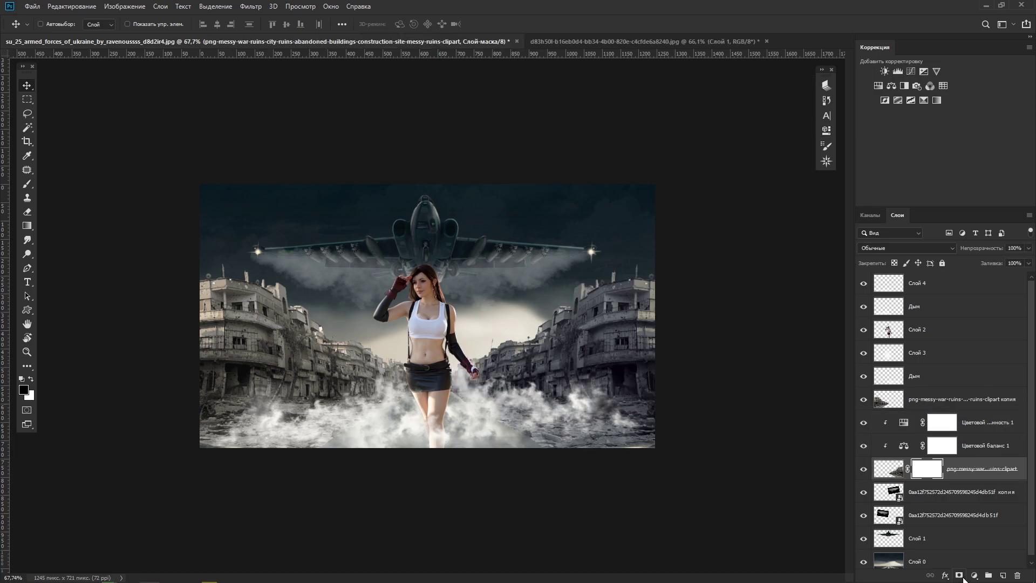
key(b)
drag(481, 416, 603, 439)
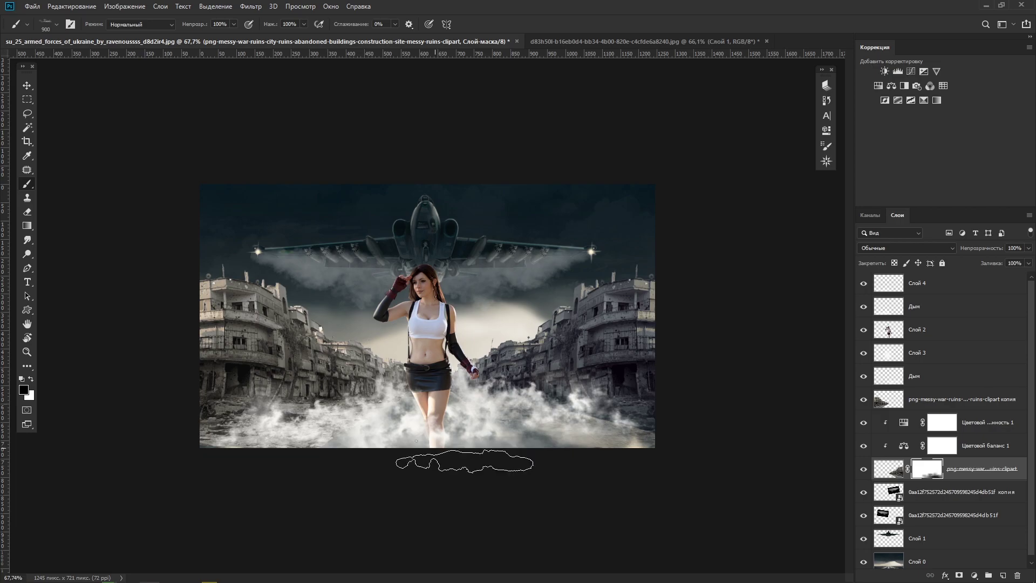
drag(464, 461, 647, 435)
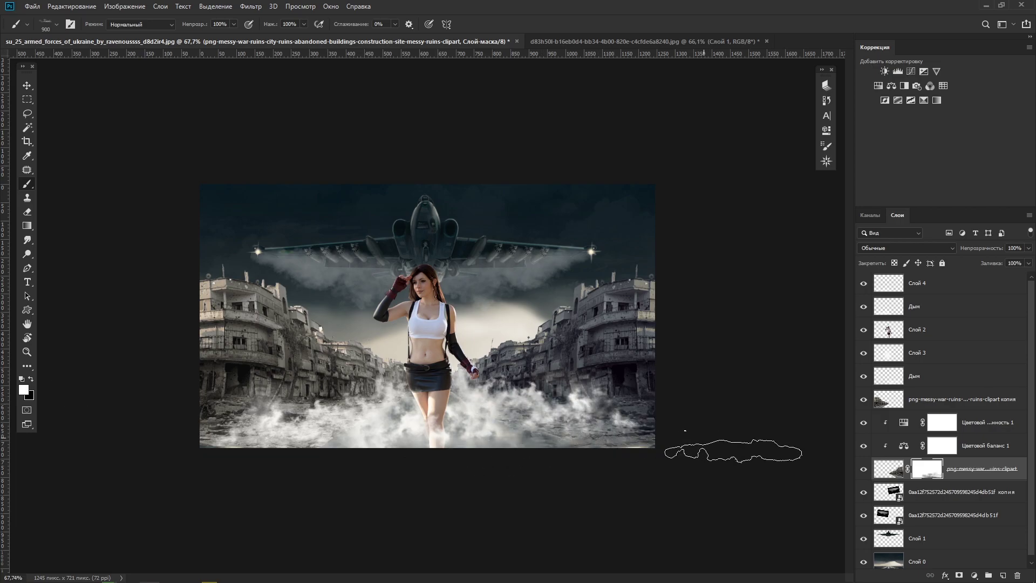
click(985, 418)
- Add a solid colour fill layer using a blue sampled from the dark sky
click(974, 575)
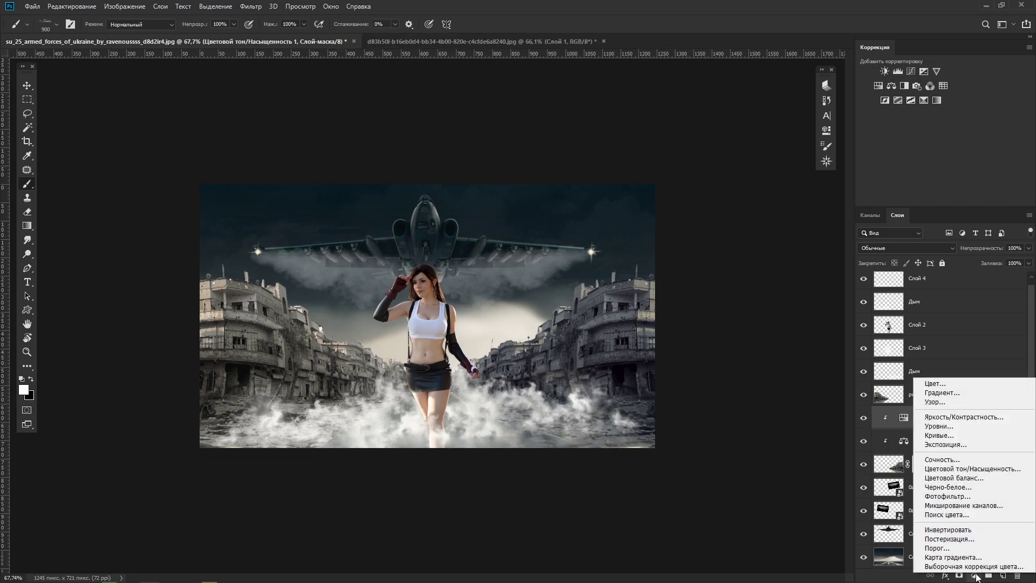
click(960, 384)
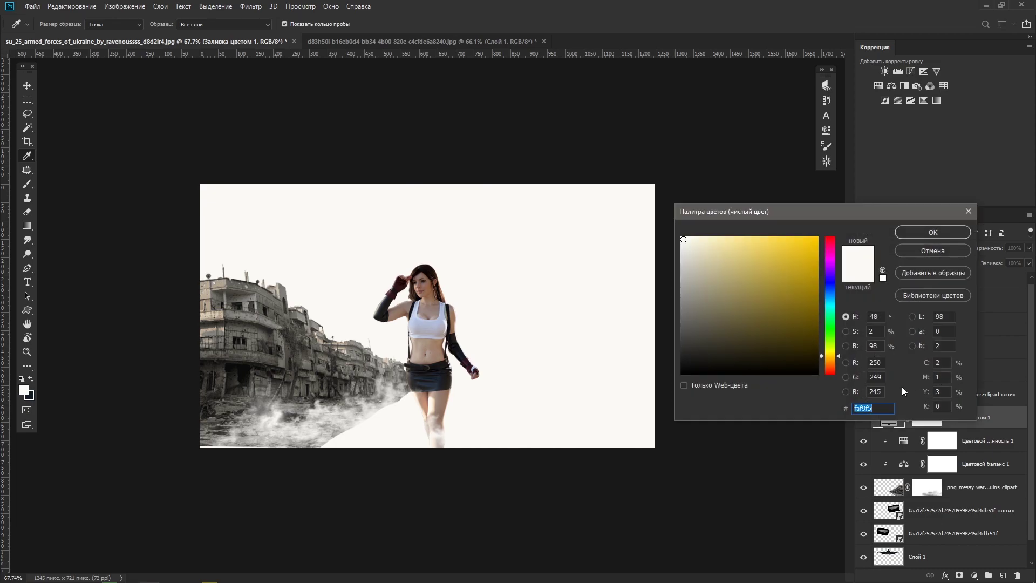
click(830, 280)
click(793, 242)
click(933, 232)
click(864, 417)
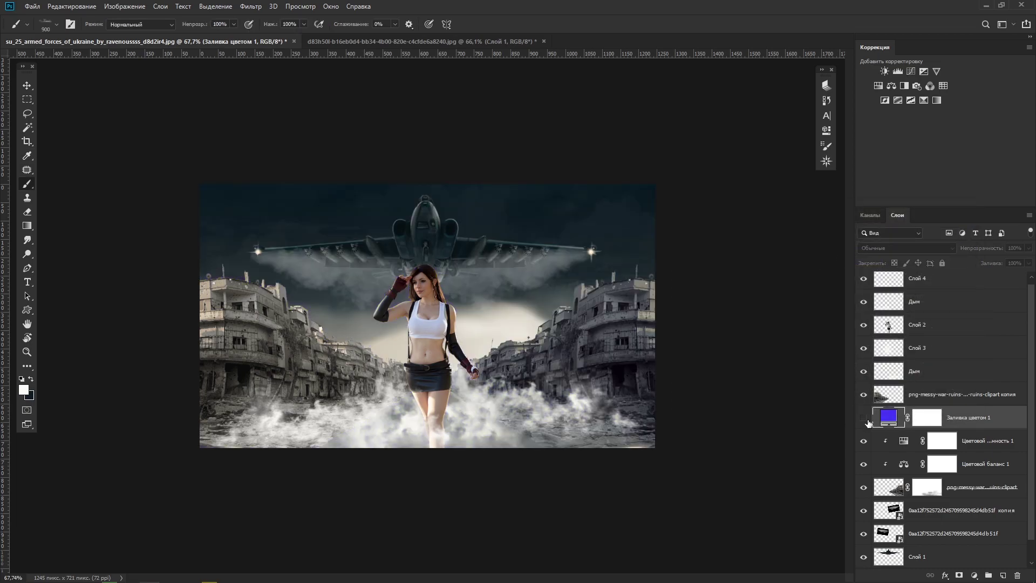
double_click(889, 418)
click(596, 193)
click(900, 233)
click(863, 417)
- Blend the colour fill in Soft Light at 57% opacity and shrink the brush for mask painting
key(b)
click(906, 248)
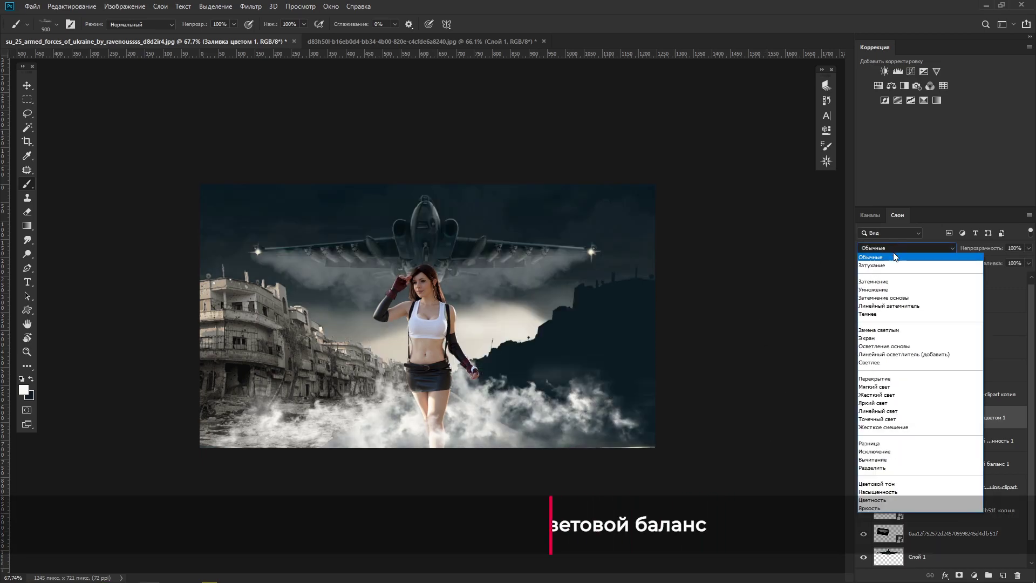
click(880, 388)
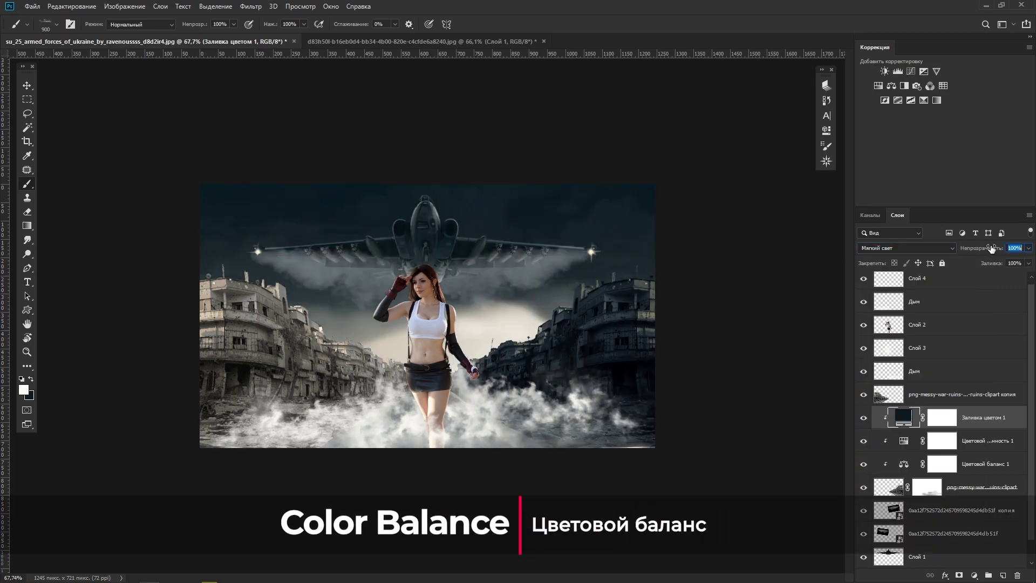
drag(991, 249, 968, 249)
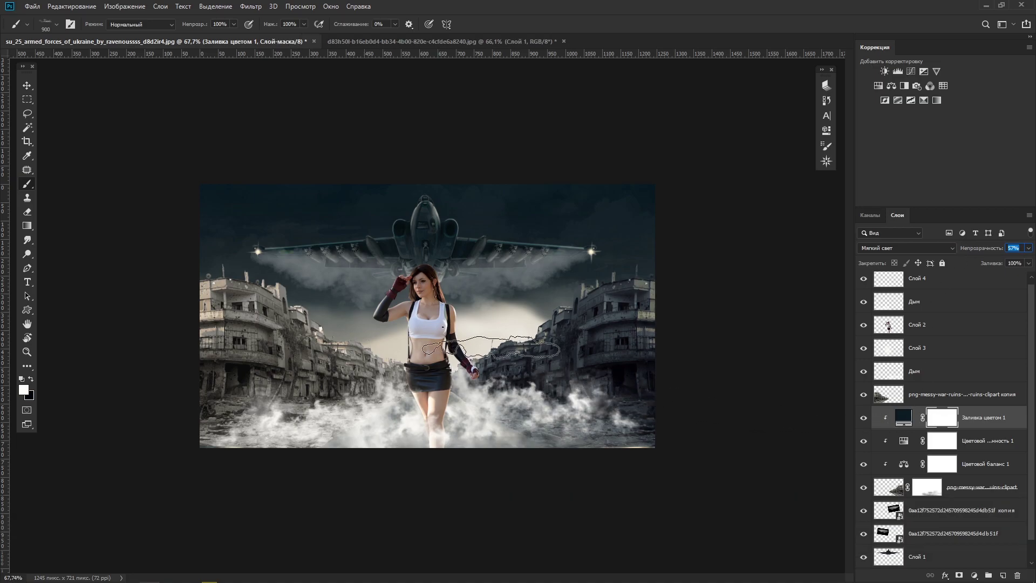
right_click(447, 345)
drag(559, 195, 552, 197)
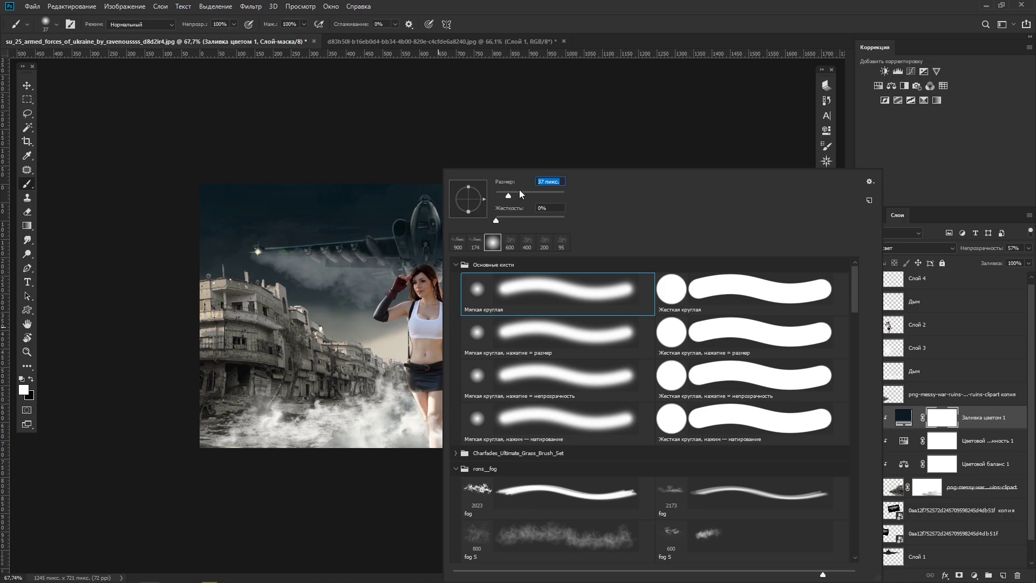
key(Return)
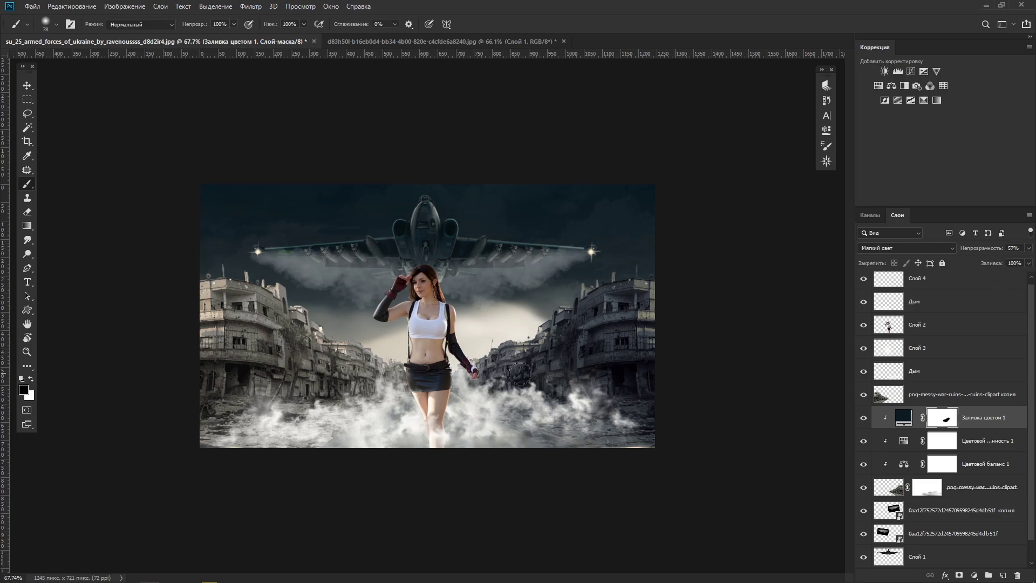
shift+click(978, 486)
- Group the ruins as Группа 1, then copy its adjustments onto the ruins copy as Группа 2
click(988, 575)
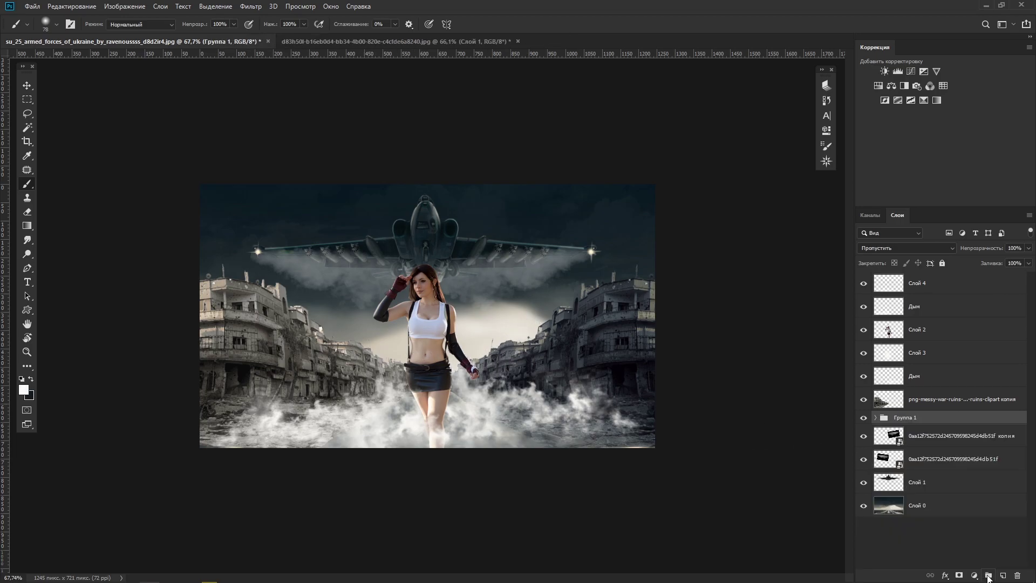
click(877, 419)
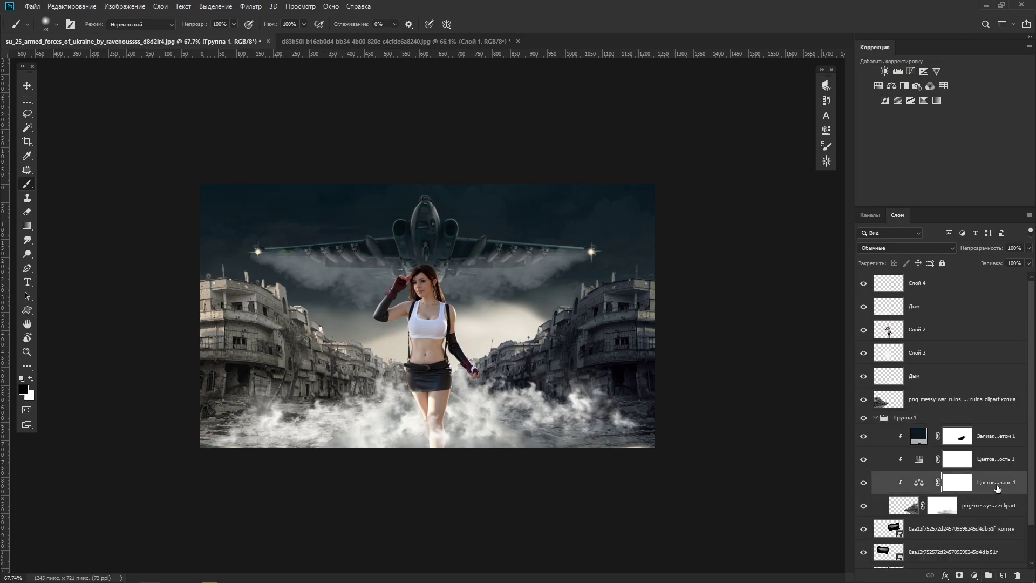
click(993, 480)
shift+click(990, 436)
drag(991, 436, 988, 389)
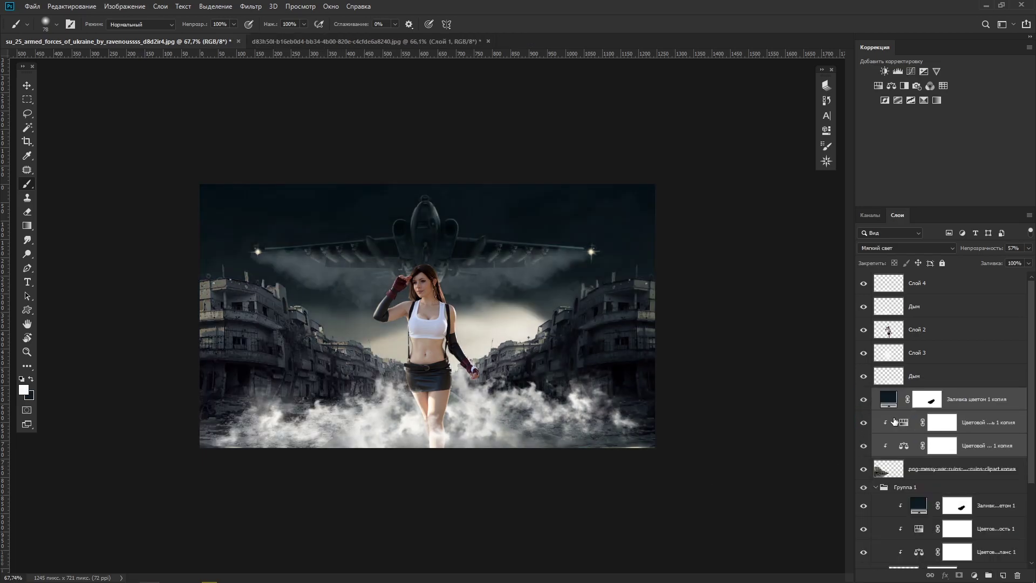
click(974, 478)
key(ctrl+g)
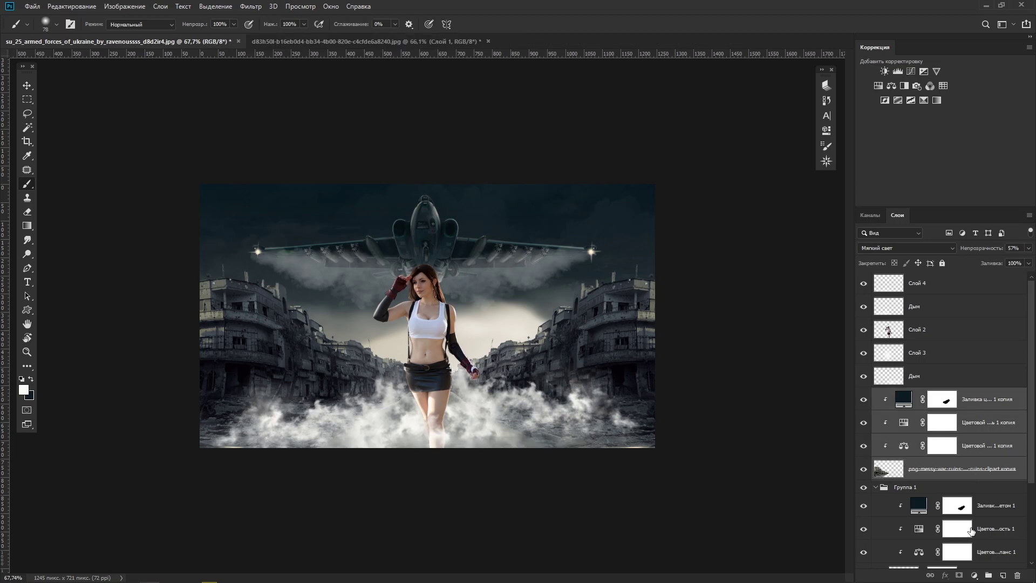
- Target the colour fill masks in Группа 2 and Группа 1 with black as the paint colour
click(876, 408)
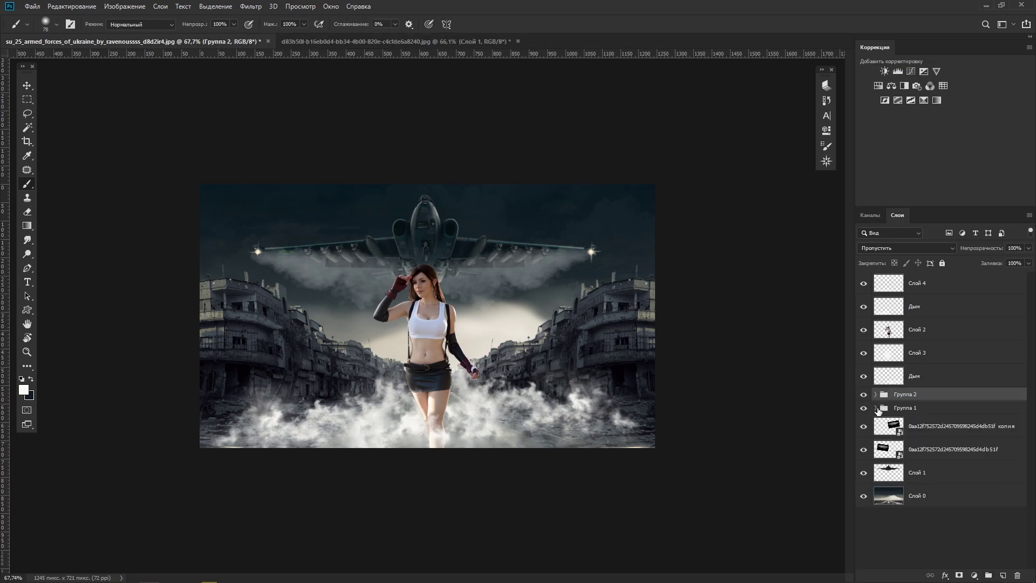
click(876, 394)
click(956, 413)
key(x)
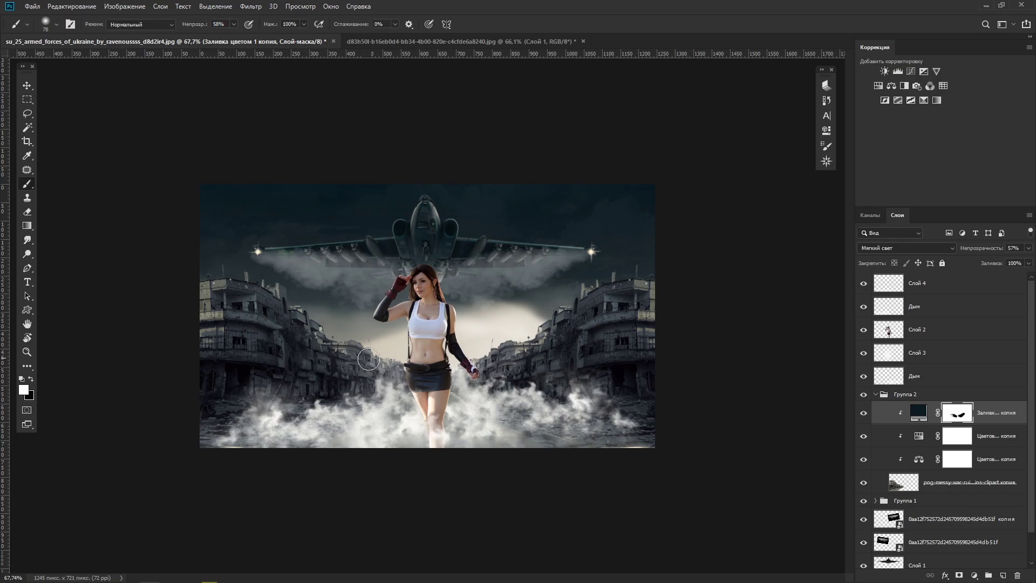
click(875, 500)
click(956, 519)
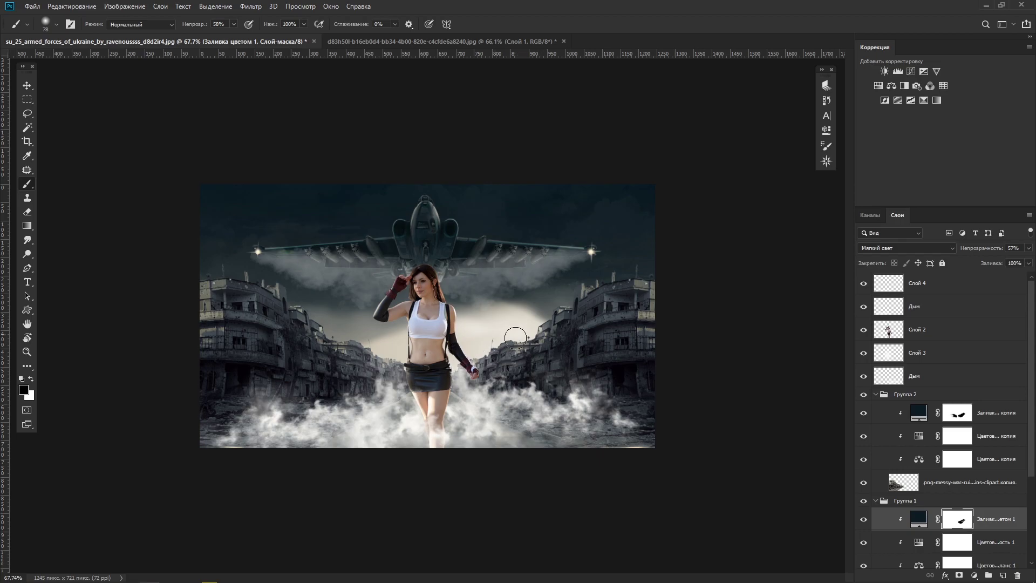
scroll(1030, 445, down, 5)
- Convert the lower ruins layer to a smart object with a Gaussian Blur smart filter
click(993, 463)
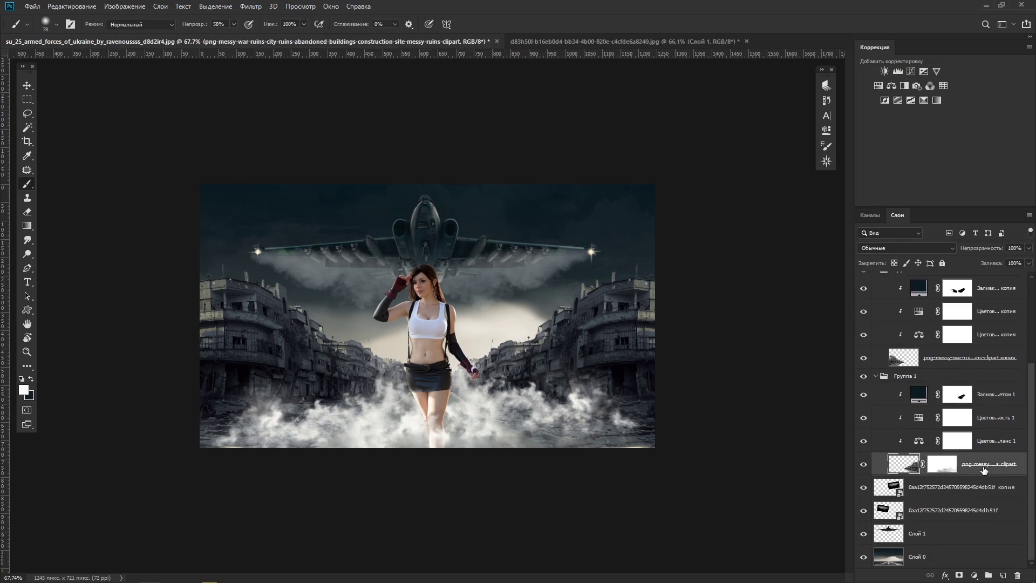
right_click(981, 468)
click(925, 159)
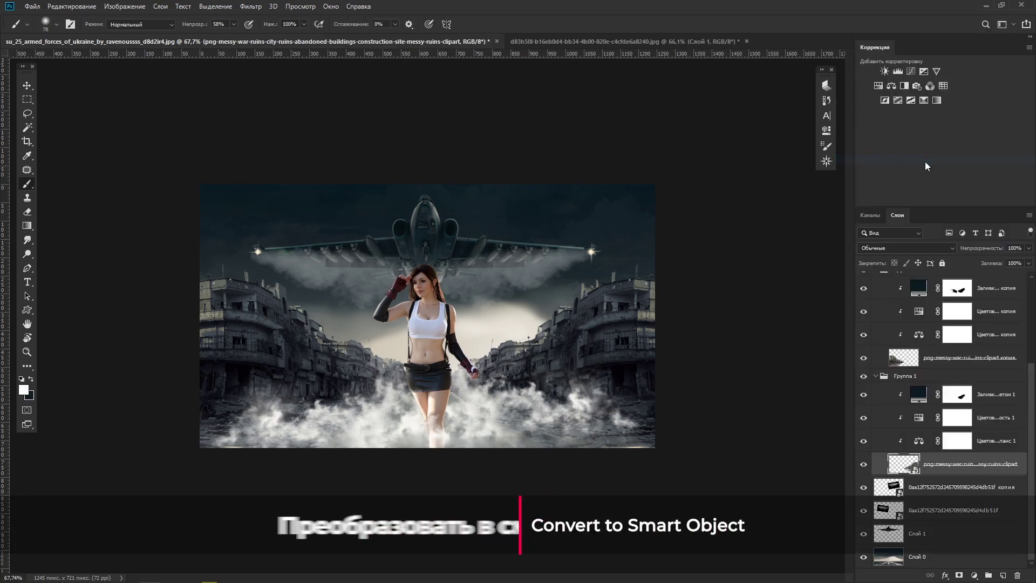
click(251, 6)
mouse_move(262, 170)
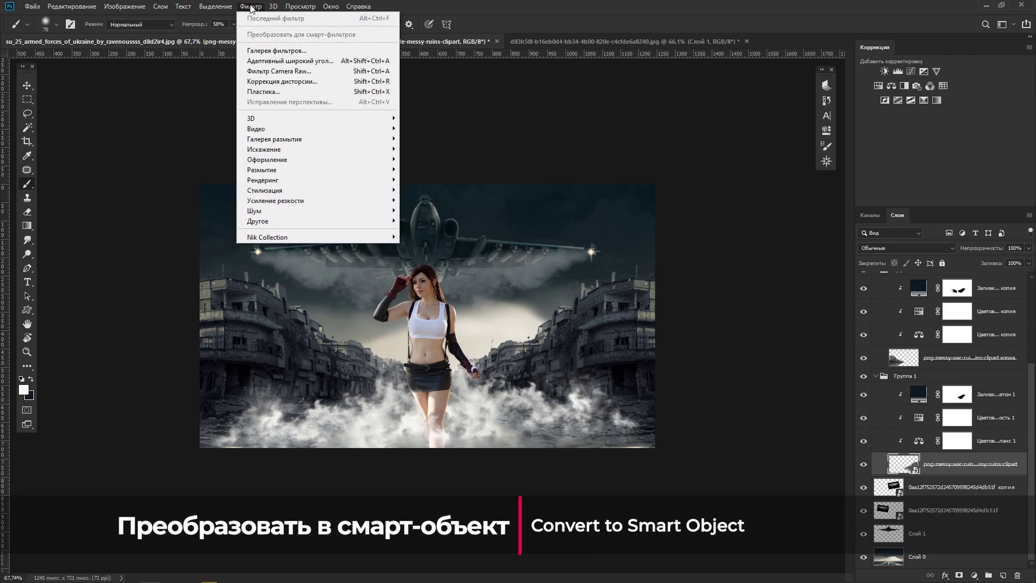
click(439, 231)
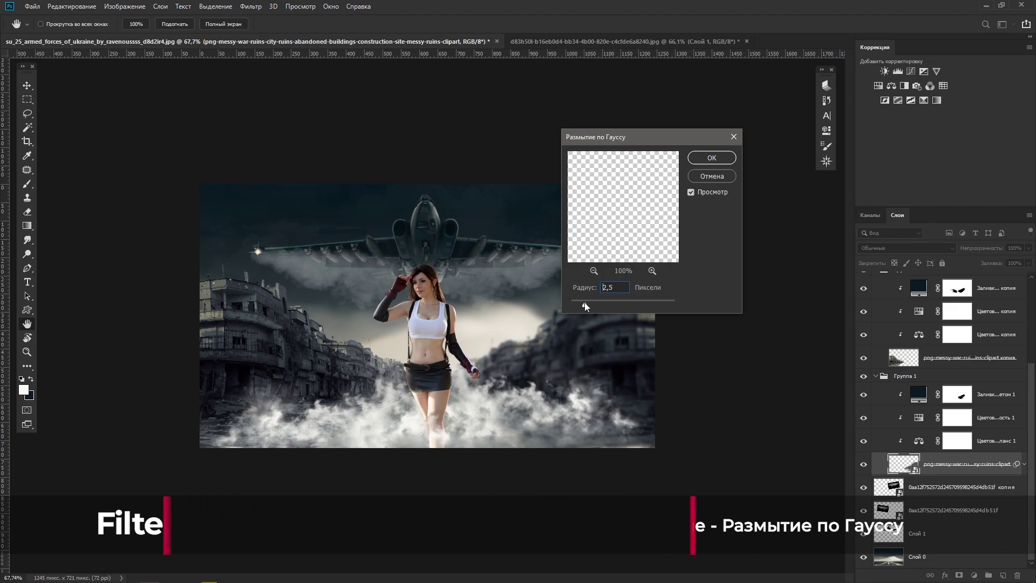
drag(584, 302, 591, 302)
key(Return)
key(b)
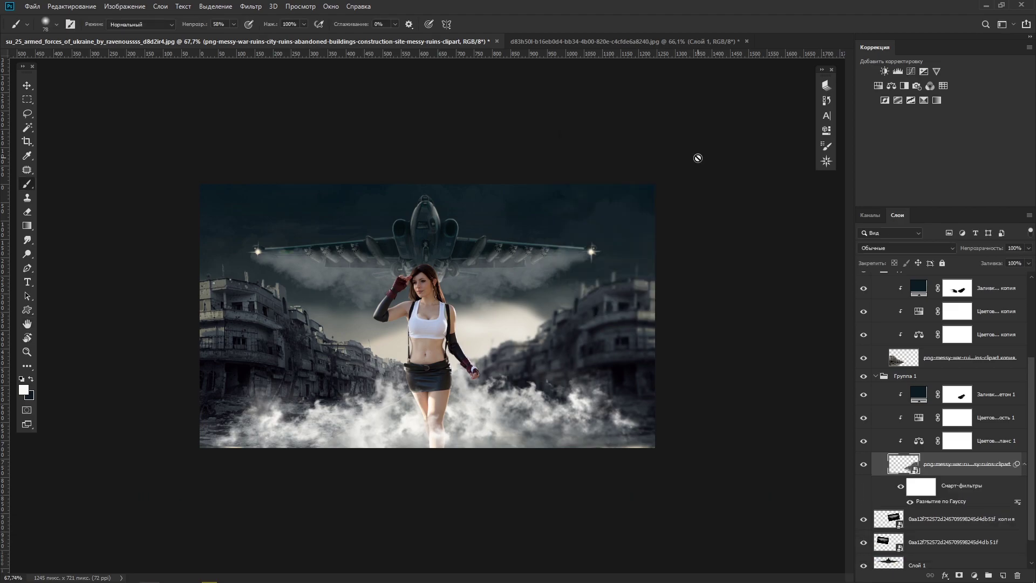
click(927, 490)
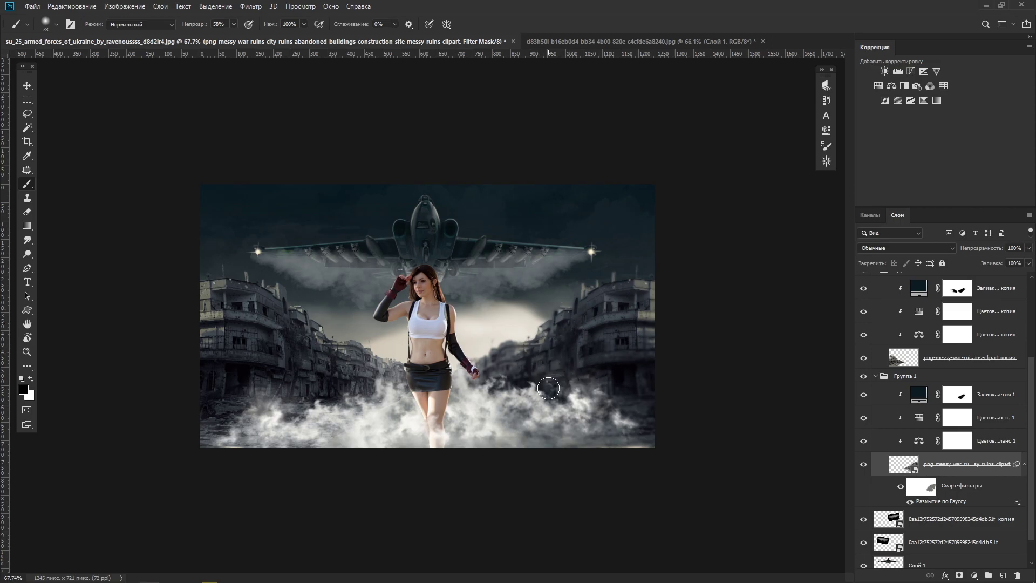
key(x)
- Make the ruins copy a smart object, blur it, and paint the blur off part of the left ruins
right_click(939, 357)
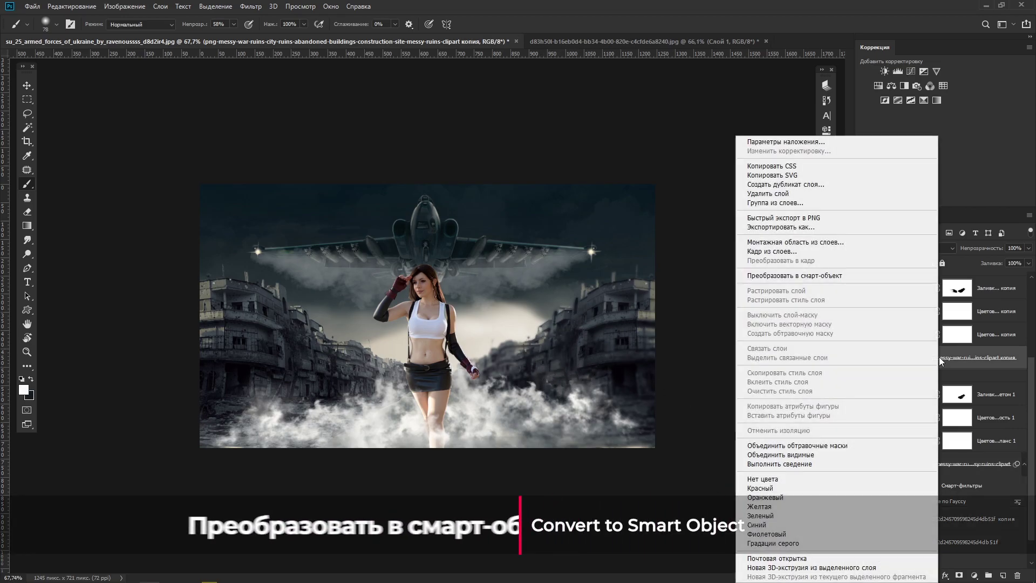
click(787, 275)
click(251, 6)
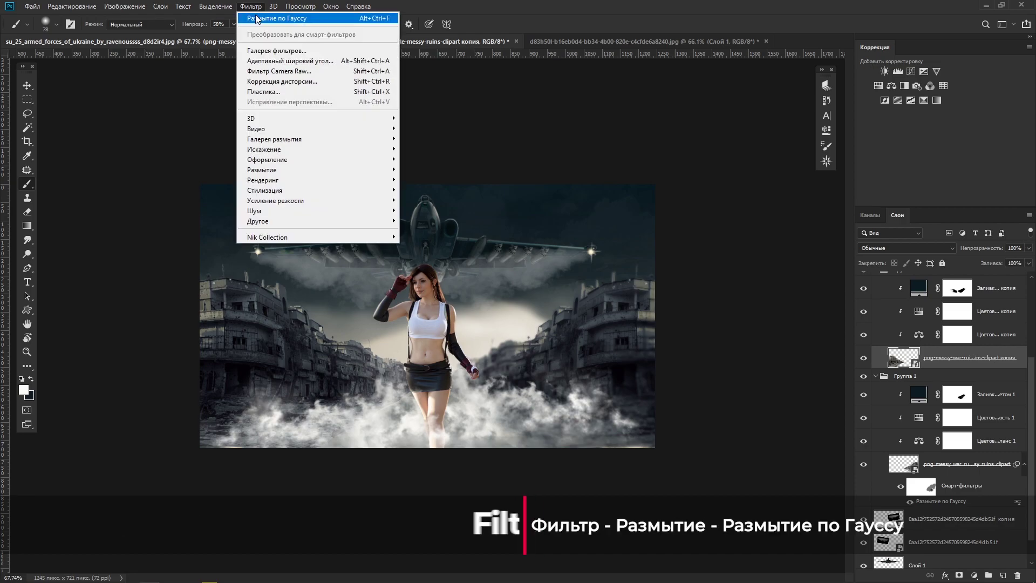
click(256, 18)
click(718, 157)
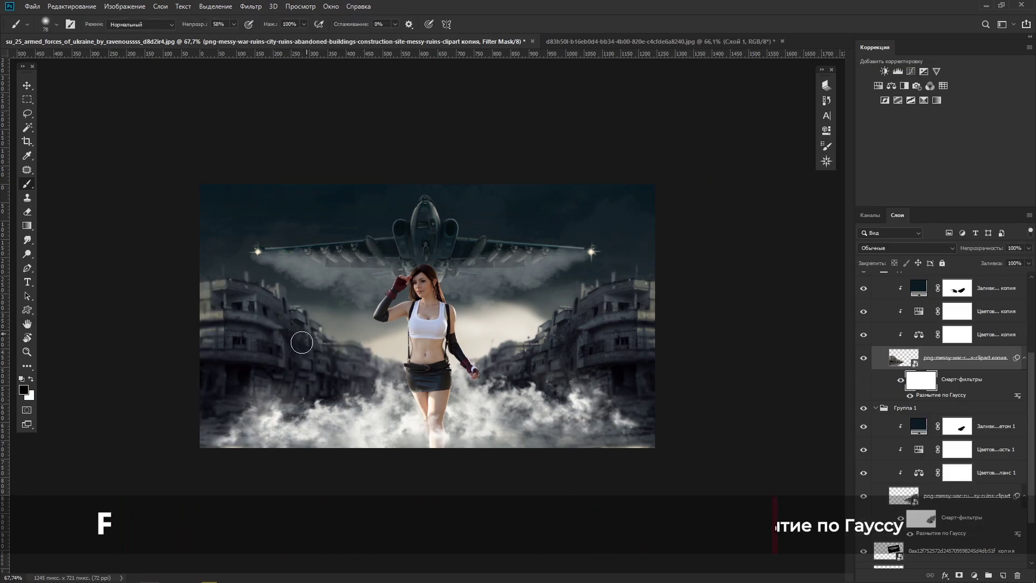
drag(302, 343, 300, 354)
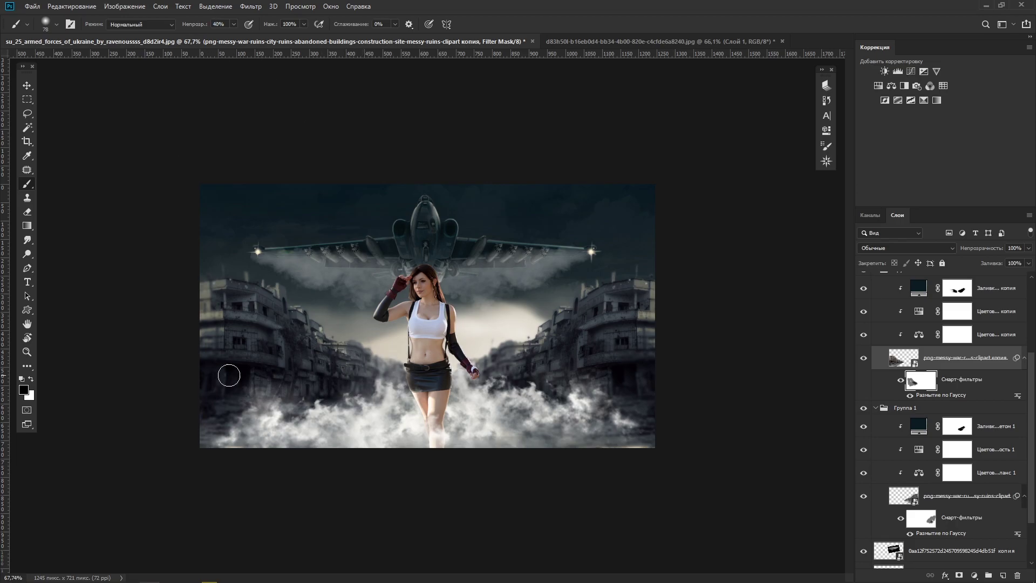
- Crop the canvas to 1203 × 703 px by raising the bottom edge
key(c)
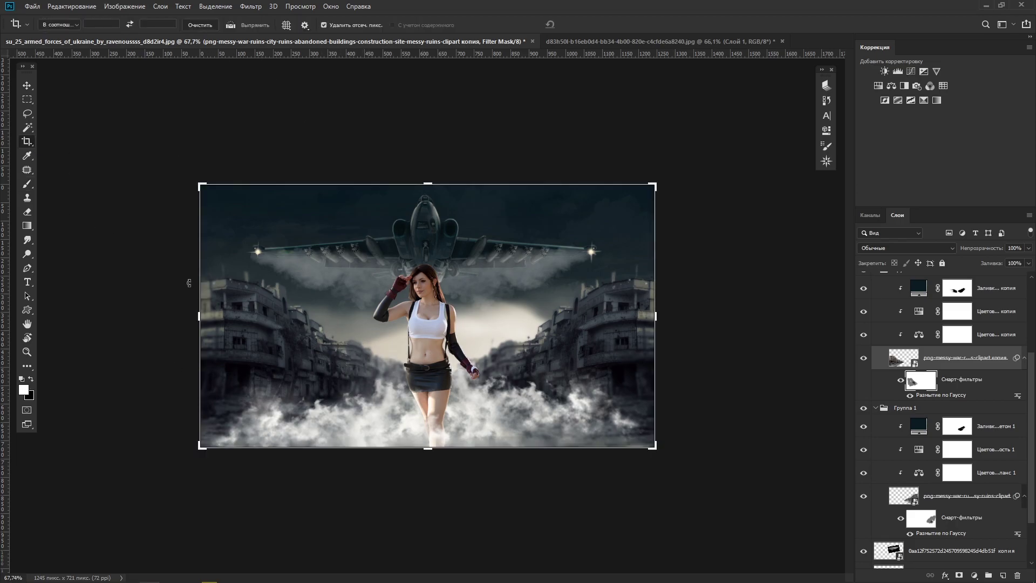
drag(428, 447, 429, 446)
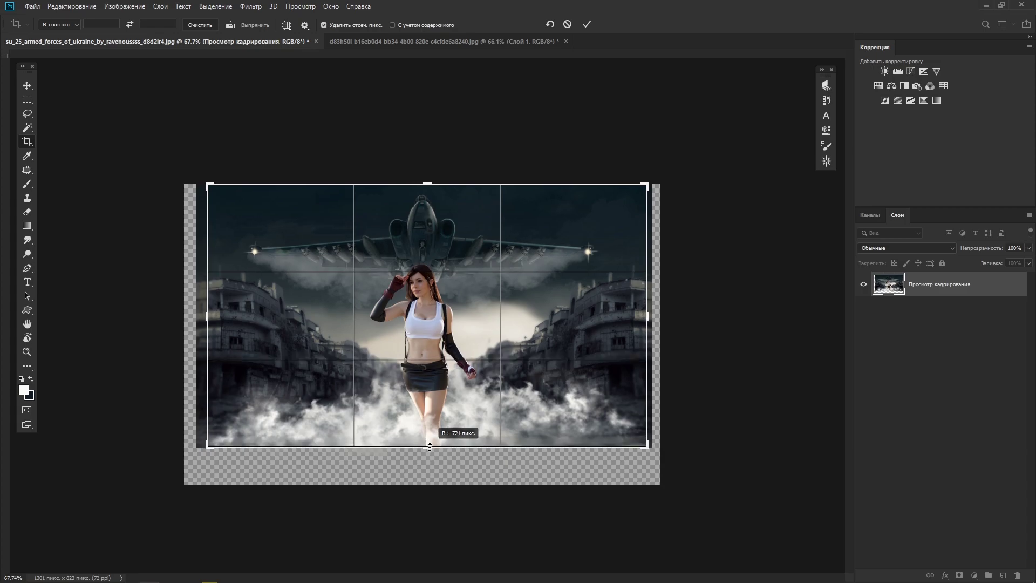
click(587, 24)
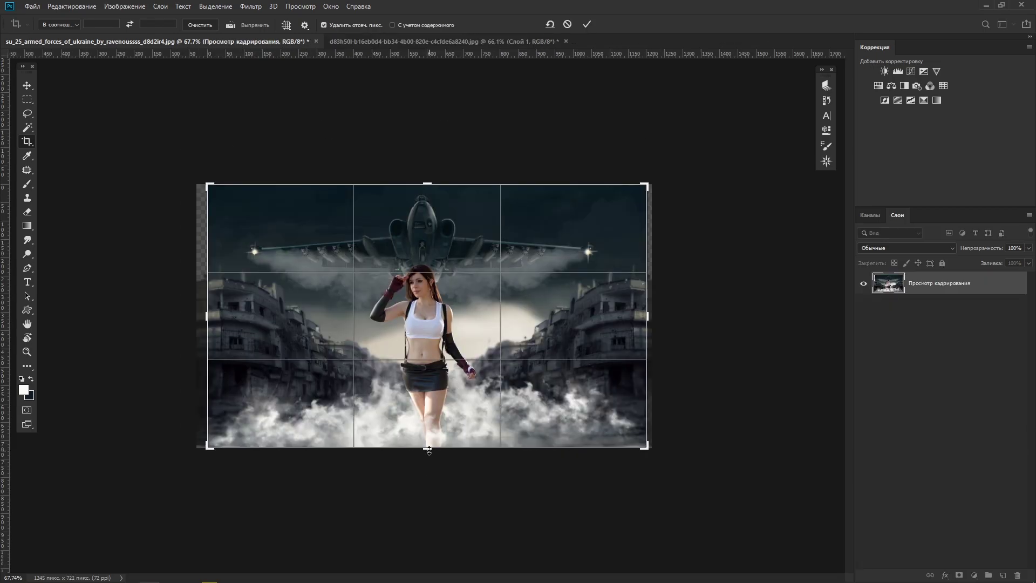
drag(428, 448, 427, 444)
click(587, 24)
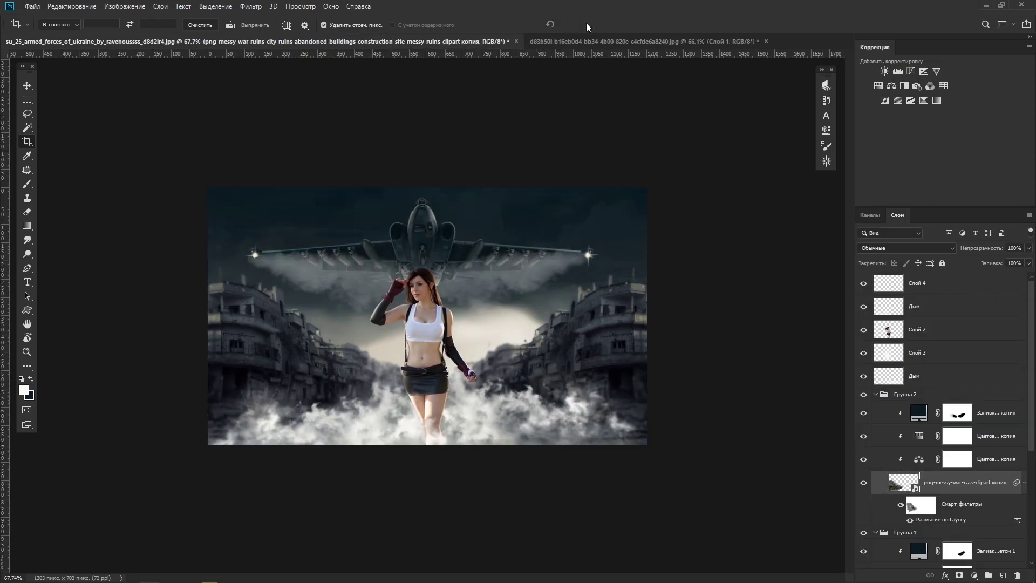
- Collapse Группа 2 and Группа 1 and select the Дым smoke layer
click(875, 394)
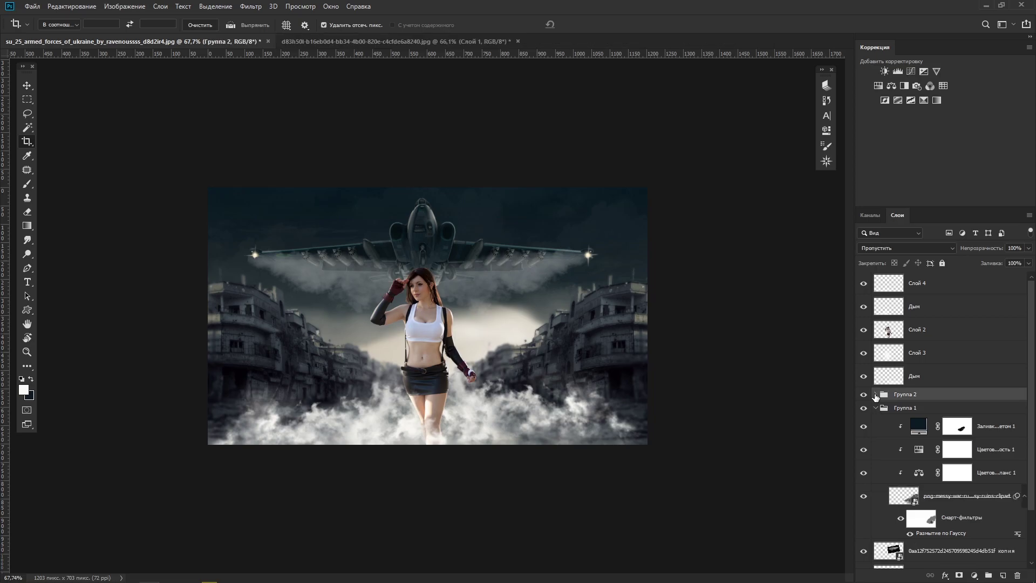
click(875, 408)
click(864, 376)
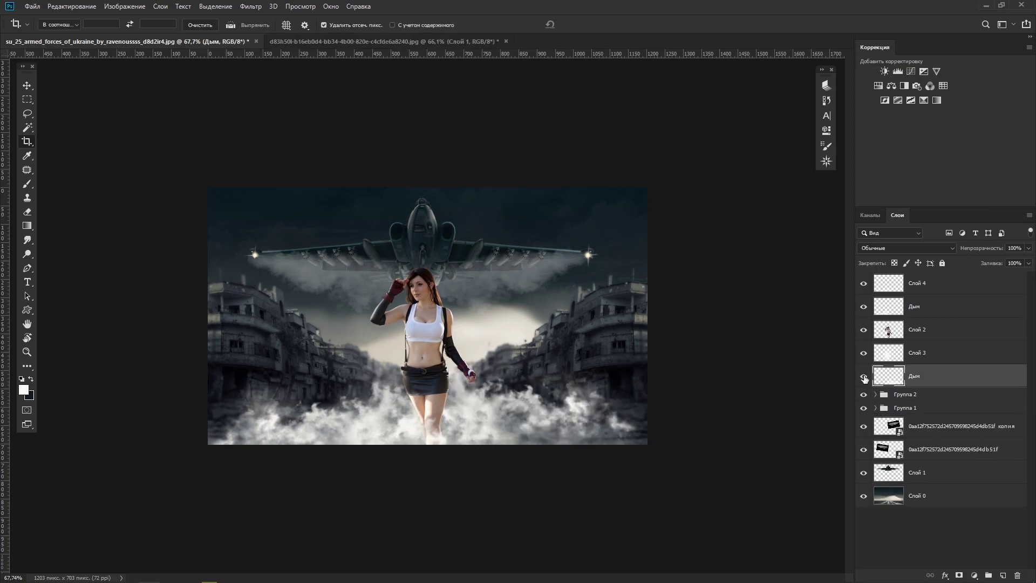
- Apply a Gaussian Blur of radius about 6 to both Дым smoke layers
click(251, 7)
mouse_move(262, 170)
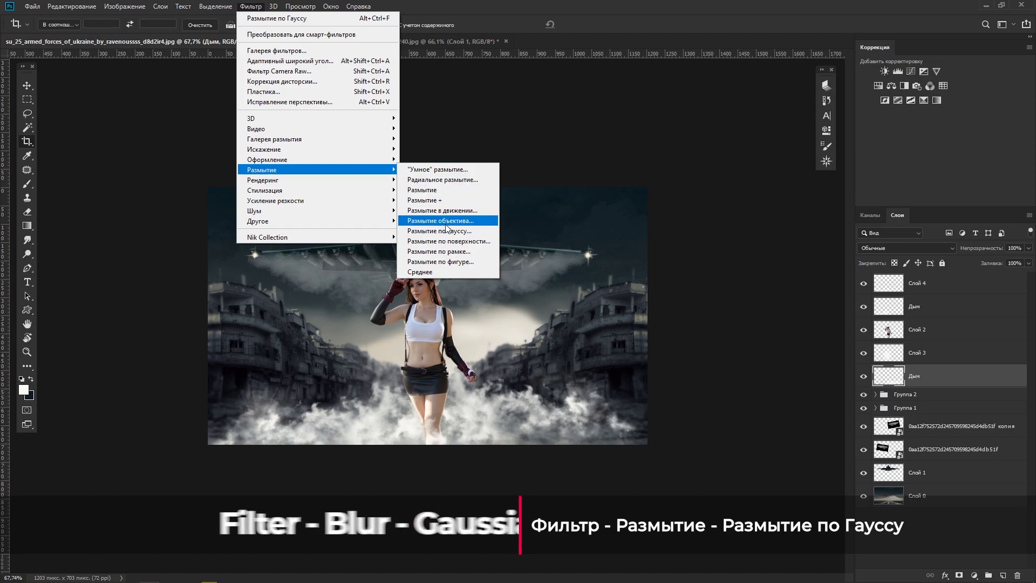
click(431, 221)
drag(587, 305, 611, 306)
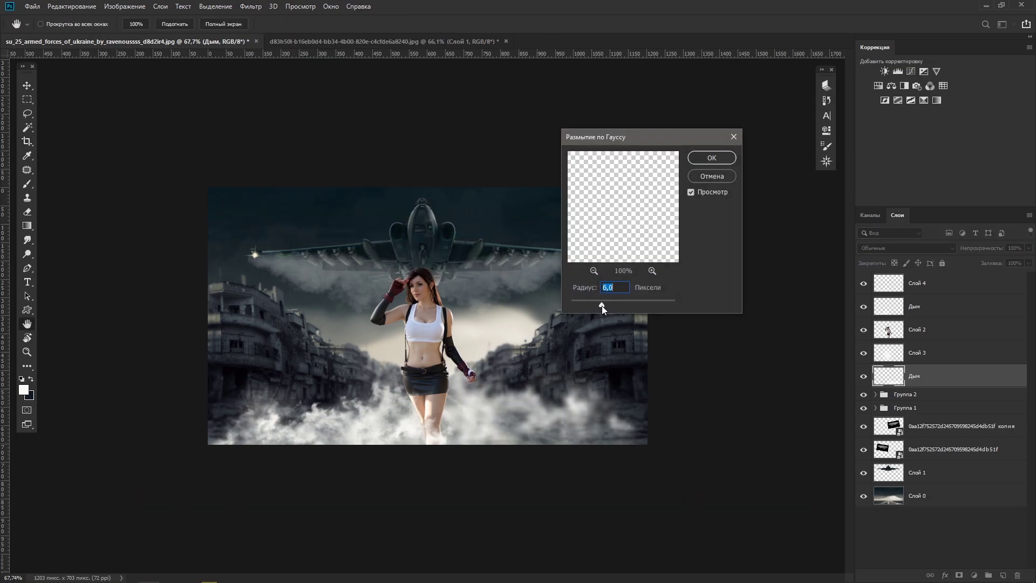
click(712, 158)
click(934, 309)
click(251, 6)
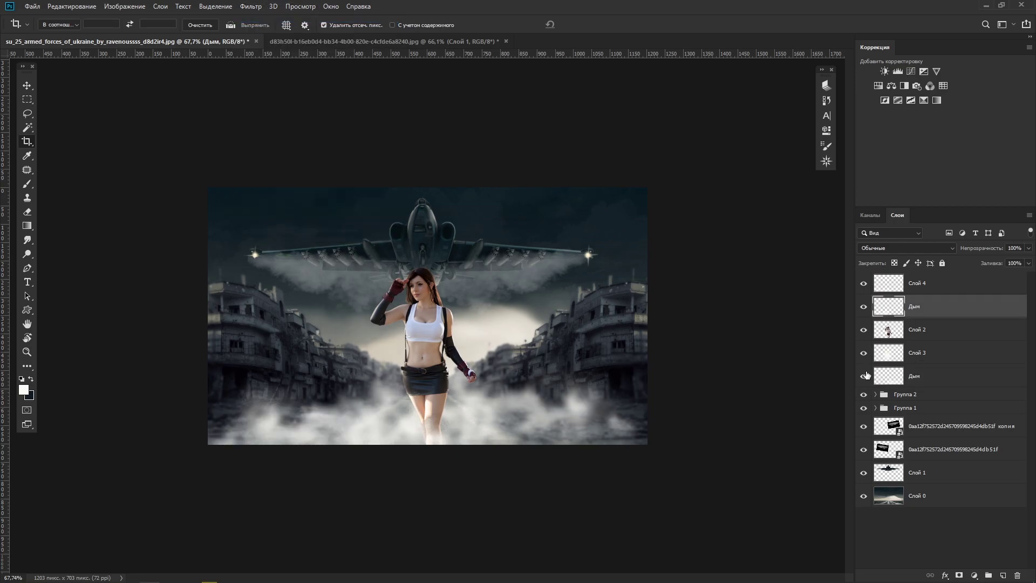
- Rename Слой 4 to Дым and nudge the Слой 3 contents slightly
click(880, 285)
double_click(917, 283)
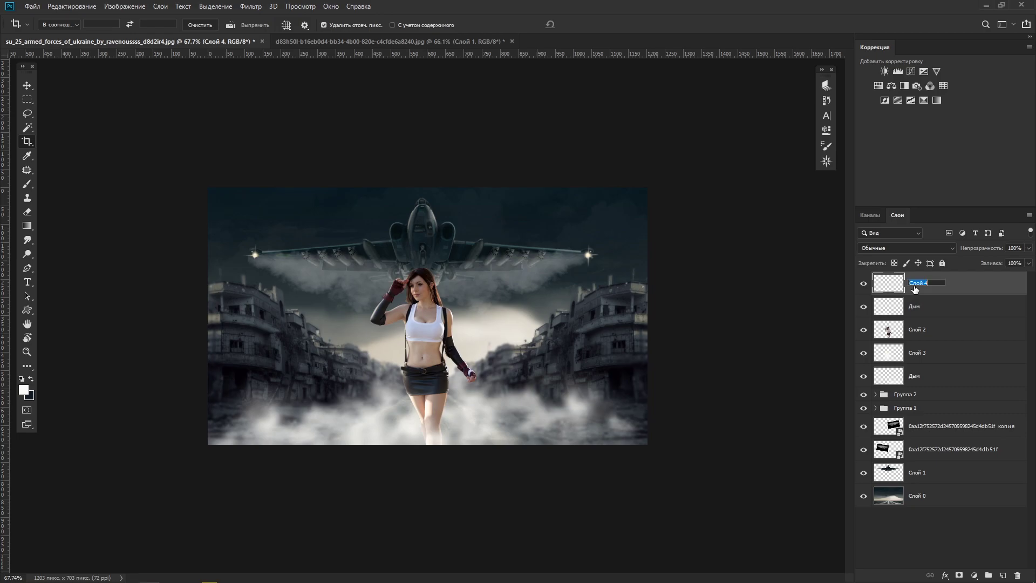
text(Дым)
key(Return)
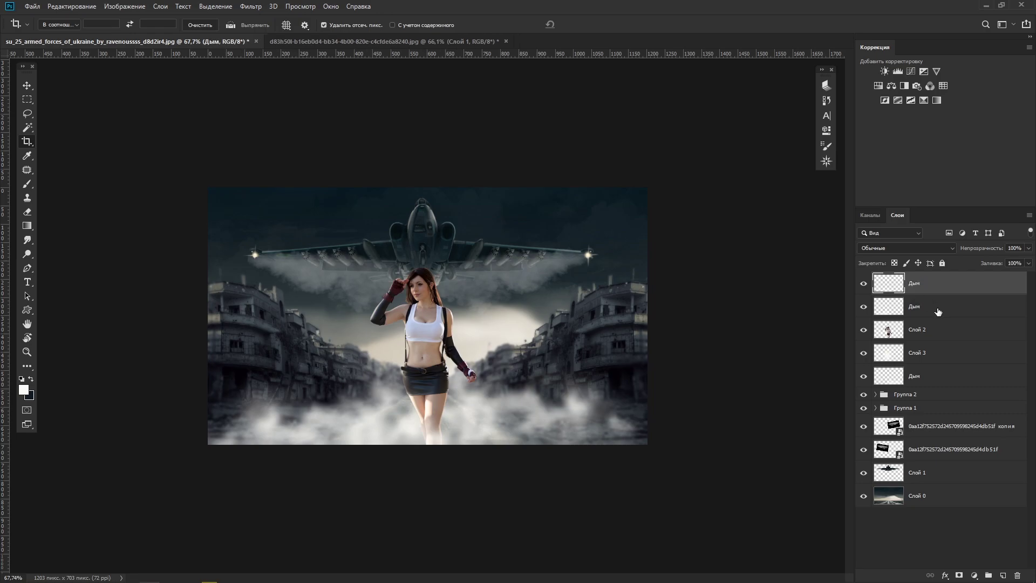
click(944, 352)
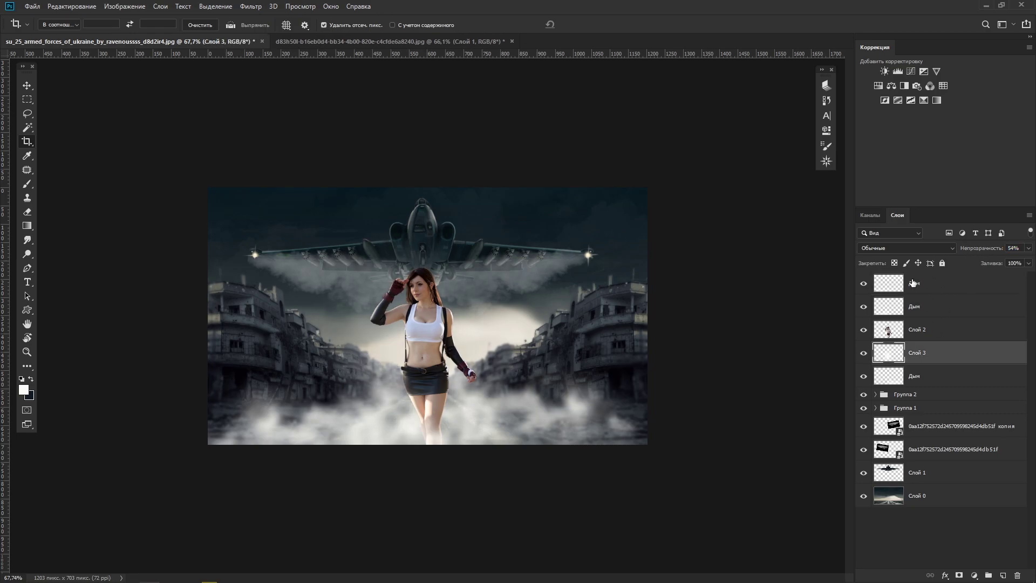
click(27, 87)
drag(404, 357, 408, 355)
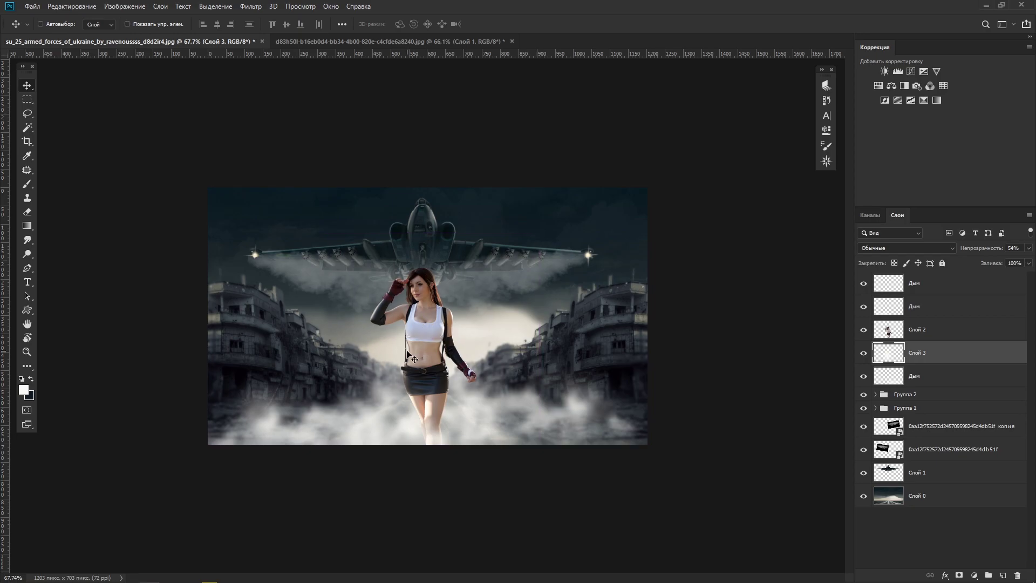
click(944, 330)
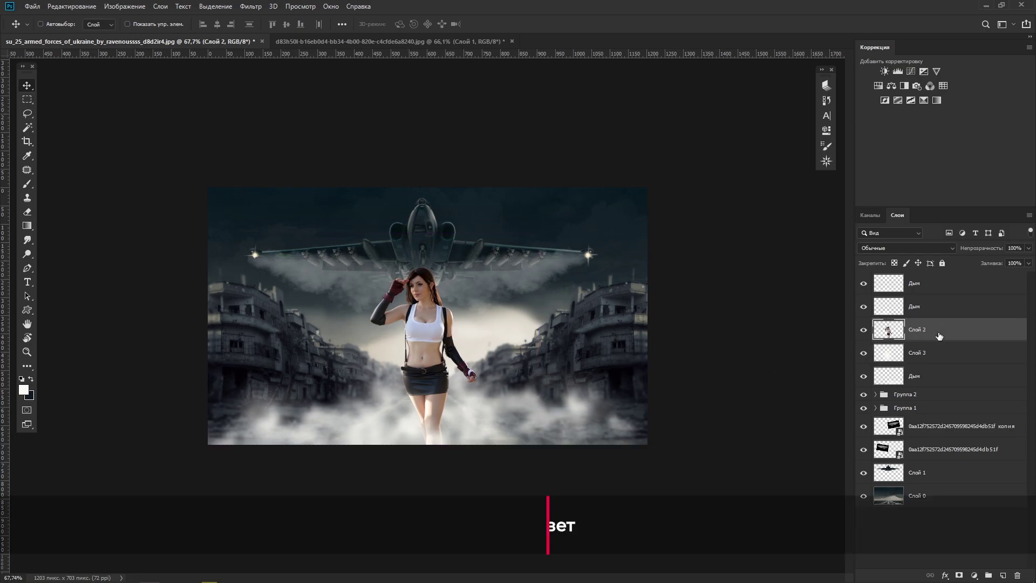
- Add a dark blue colour fill clipped to the woman's Слой 2 at 12% opacity
click(974, 575)
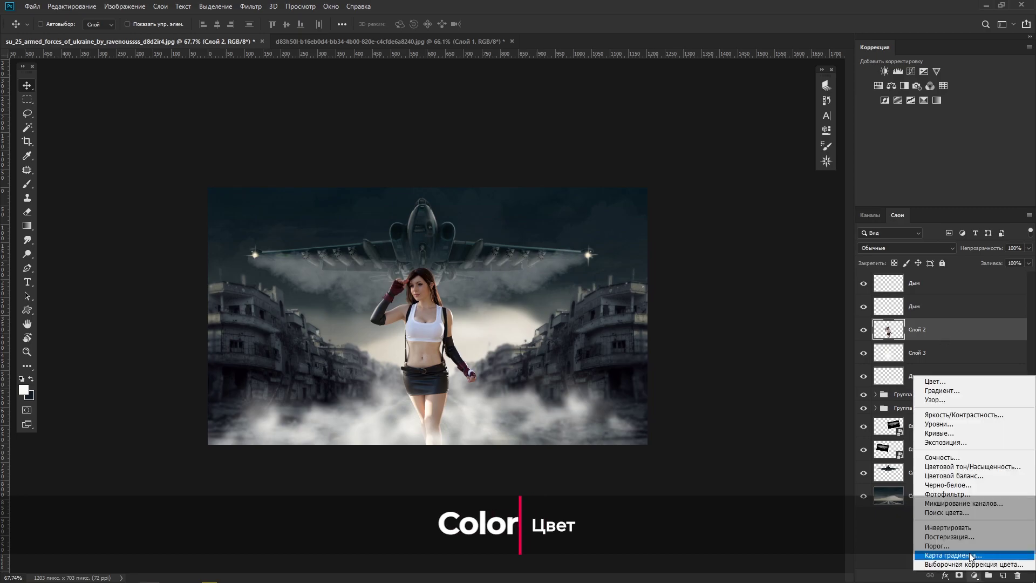
click(960, 382)
click(773, 321)
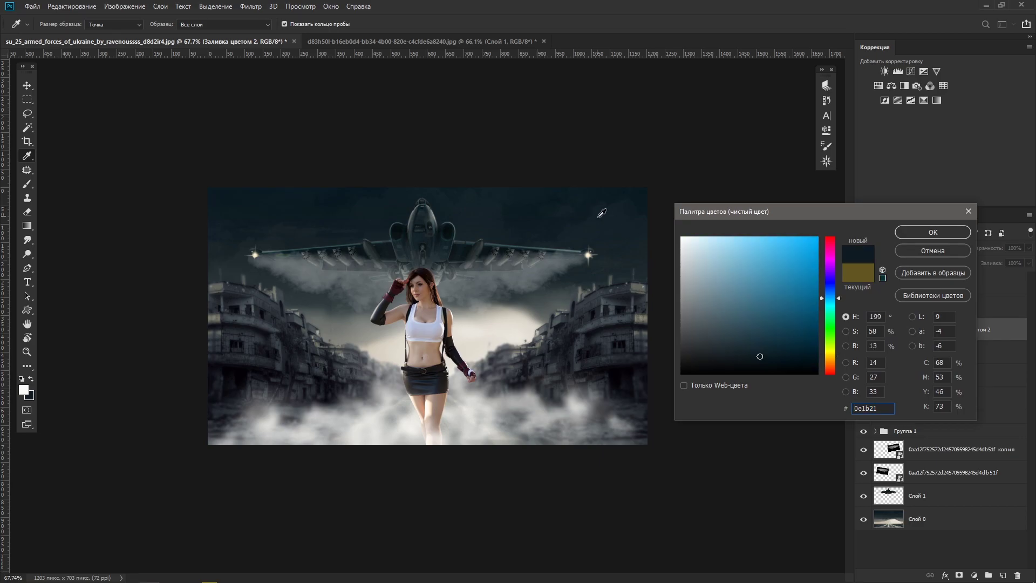
click(933, 232)
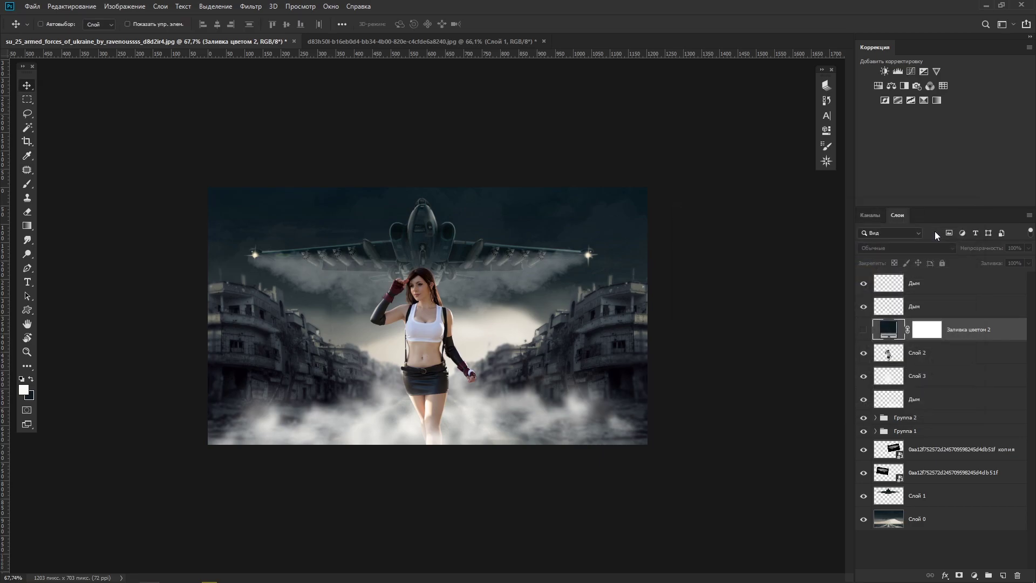
click(864, 330)
alt+click(888, 339)
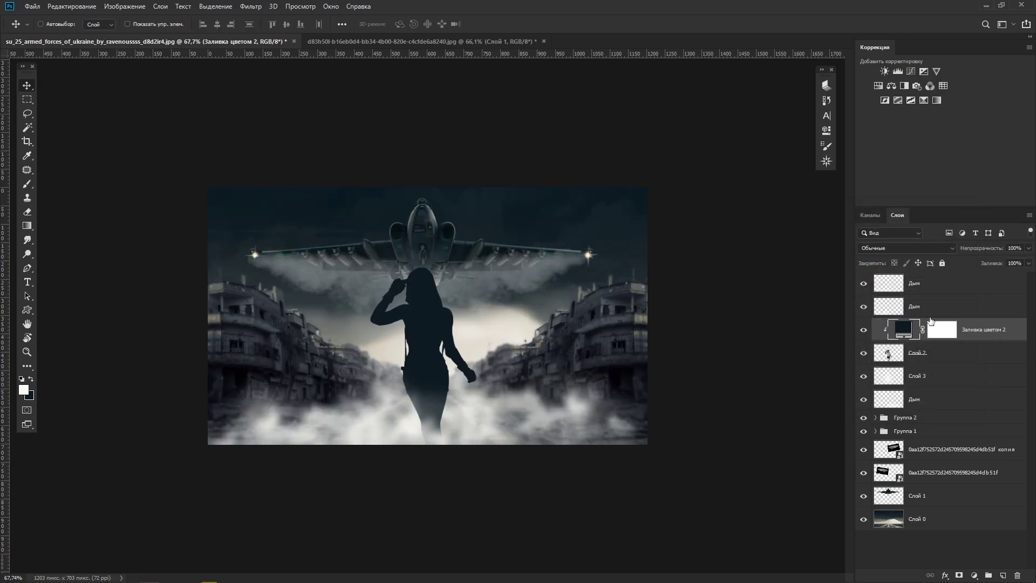
drag(989, 248, 946, 249)
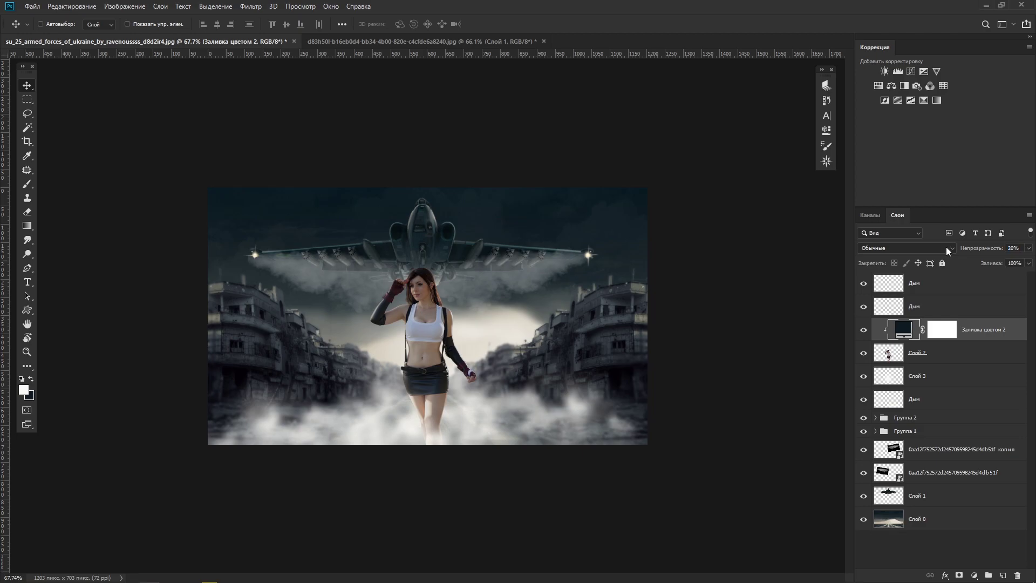
drag(986, 250, 982, 249)
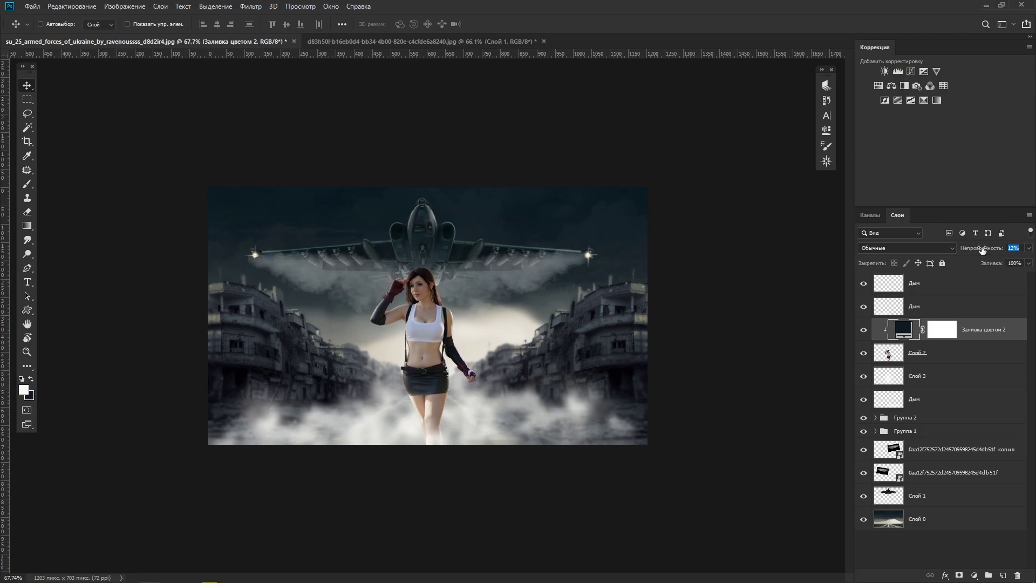
key(ctrl)
- Load the woman's outline as a selection and set a 29% brush on the fill's mask
ctrl+click(889, 354)
click(941, 329)
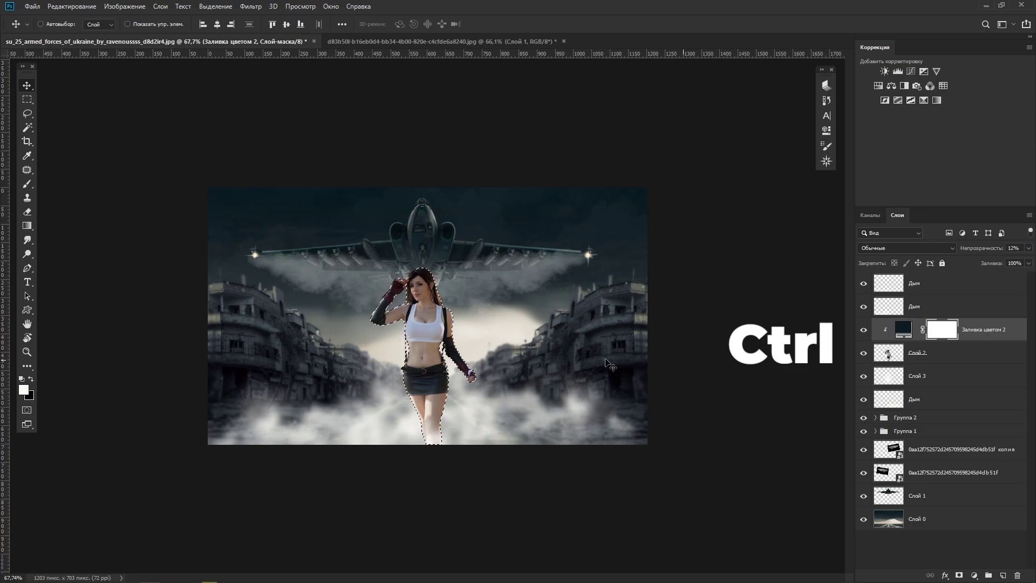
key(b)
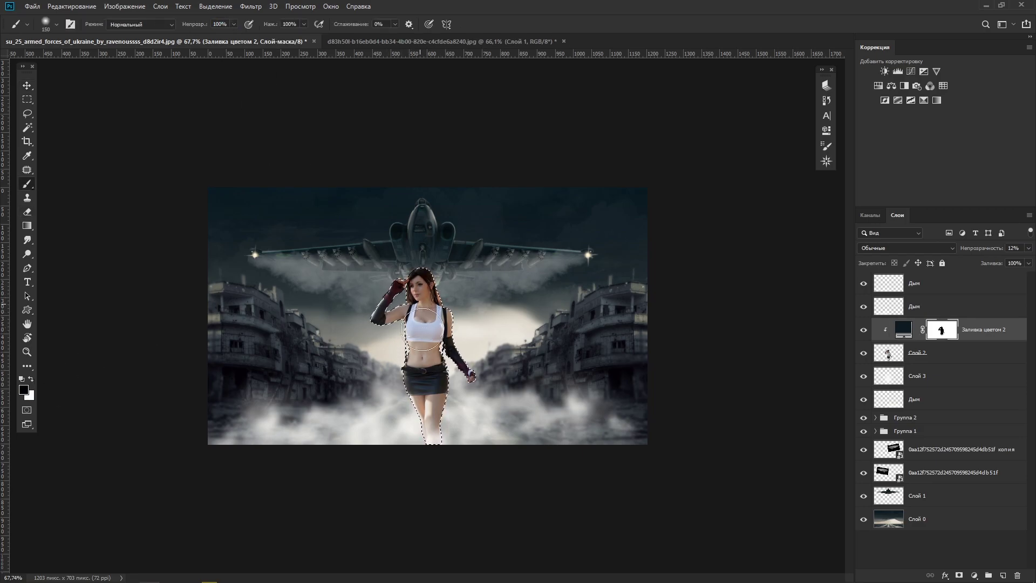
drag(971, 249, 982, 251)
drag(197, 24, 168, 24)
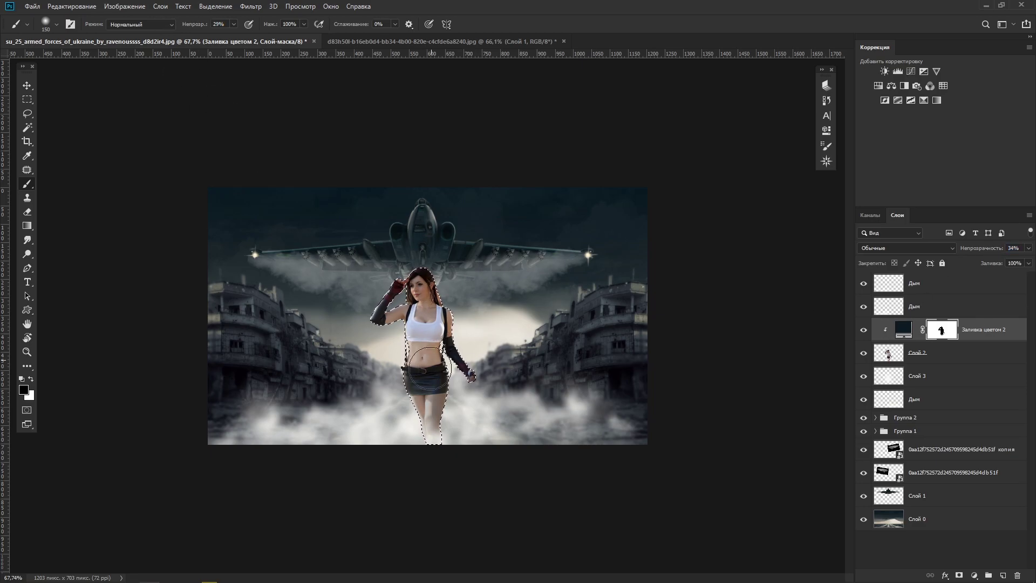
key(x)
key(x)
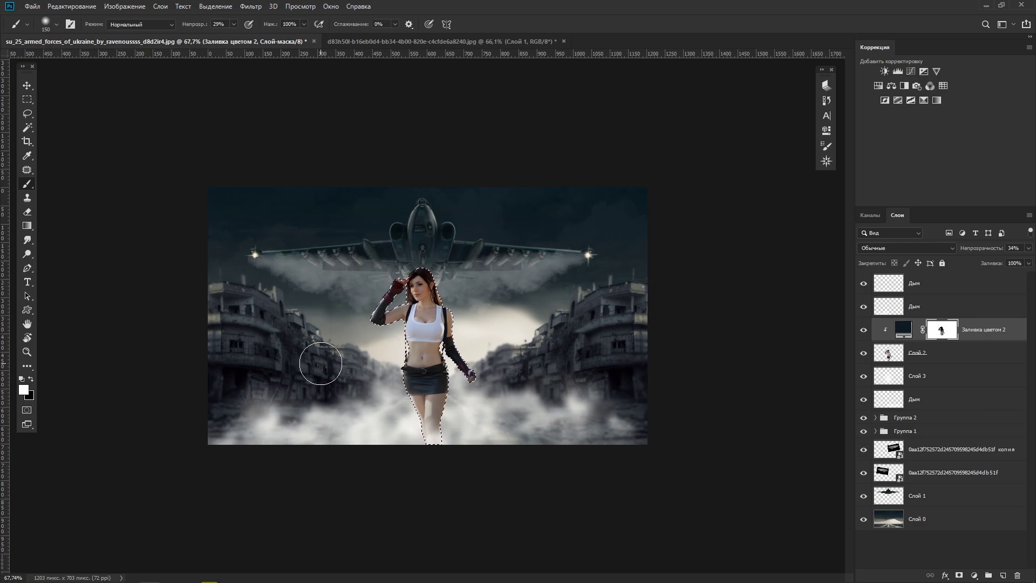
- Blend the fill in Мягкий свет at 49% opacity, toggle its mask off and on, and deselect
click(886, 248)
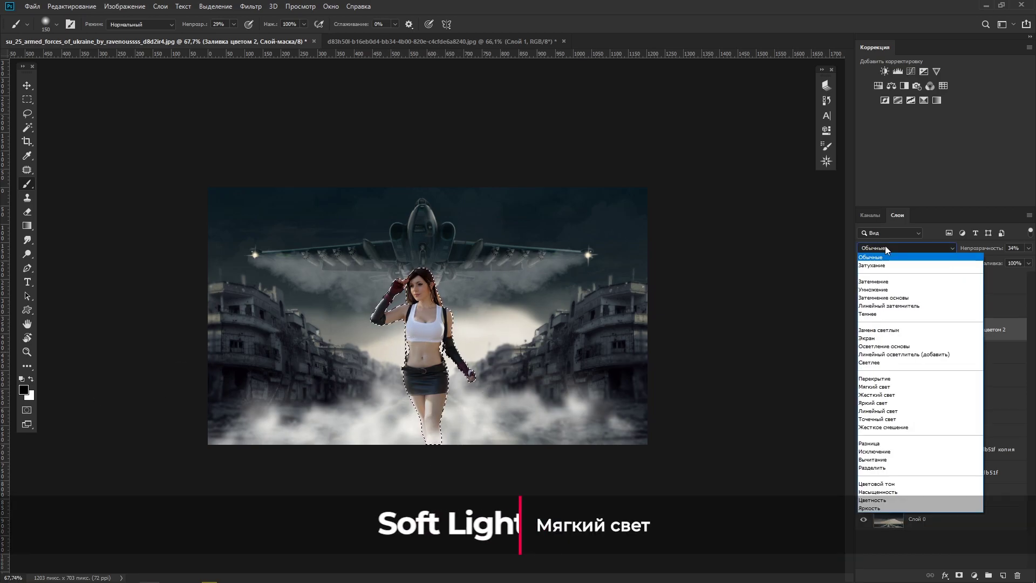
click(890, 386)
drag(977, 250, 983, 250)
right_click(939, 330)
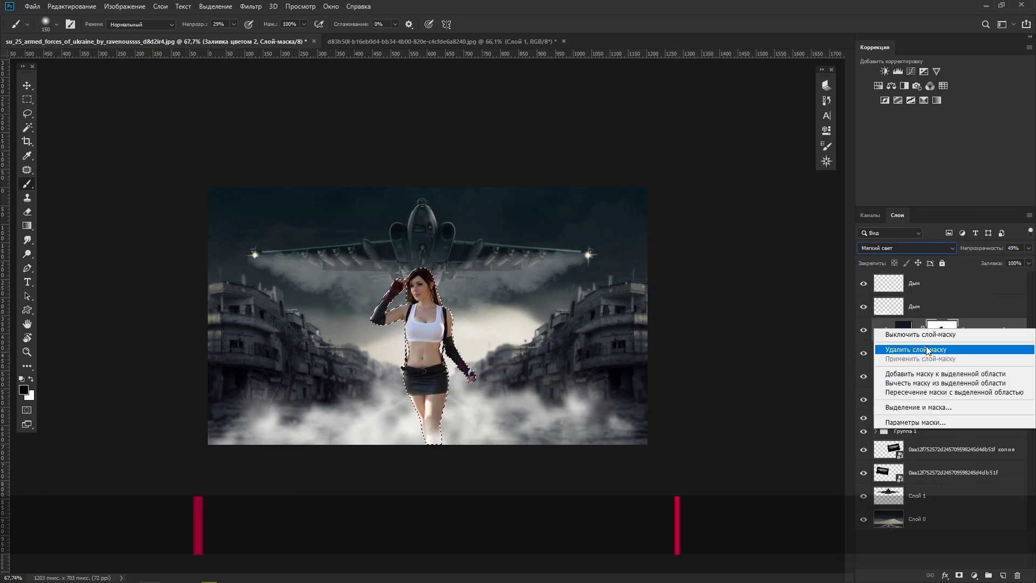
click(927, 337)
right_click(933, 342)
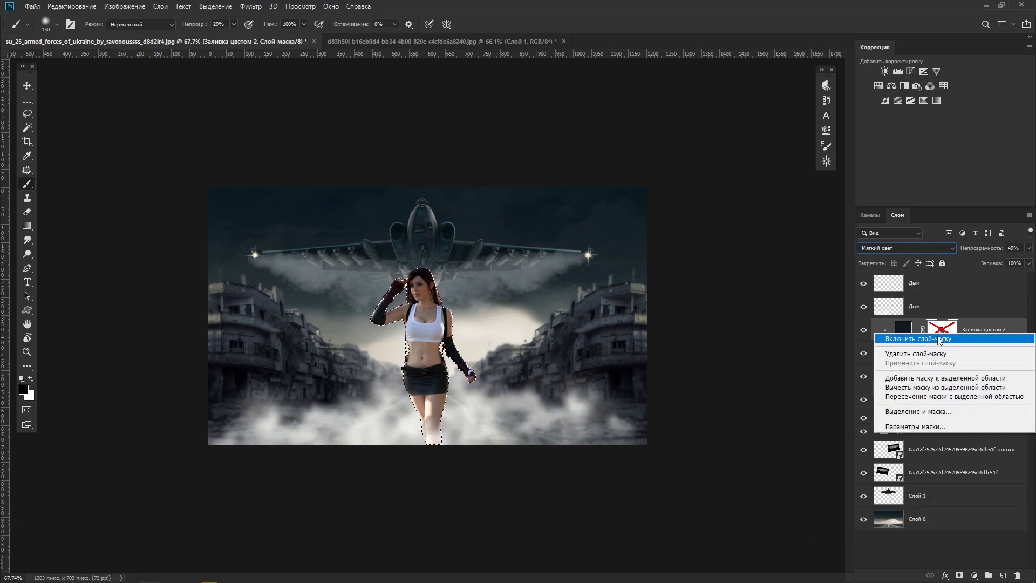
click(940, 341)
key(ctrl+d)
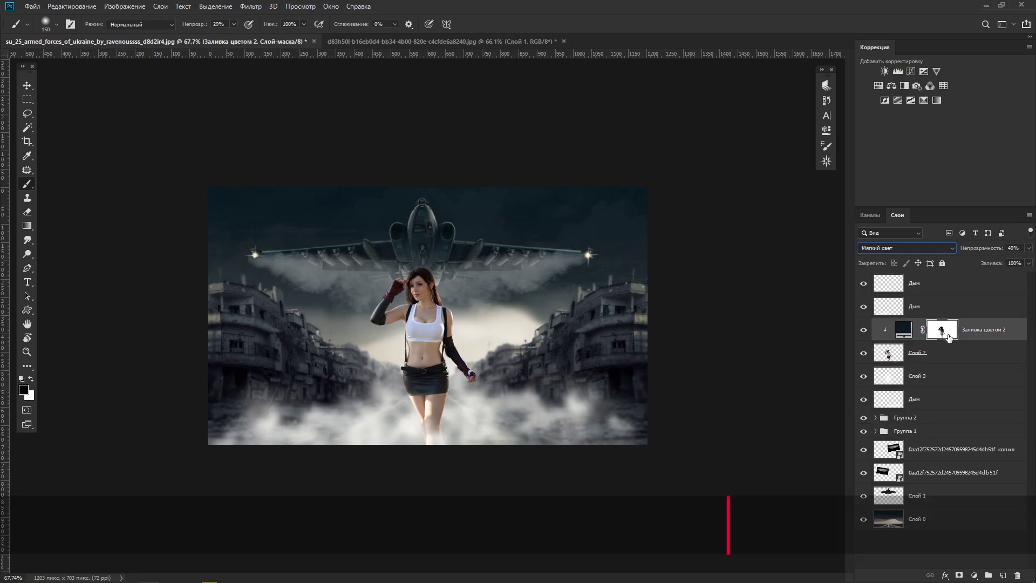
click(974, 575)
- Cool the woman with a Color Balance (shadows −25 cyan, highlights +4 red/blue), then make Слой 2 a smart object
click(953, 479)
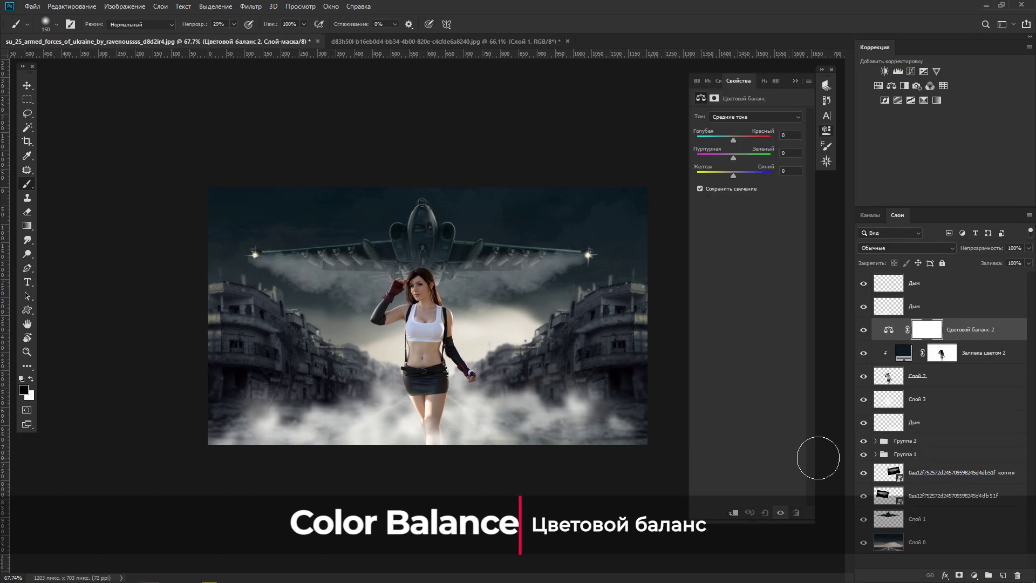
drag(733, 176, 735, 176)
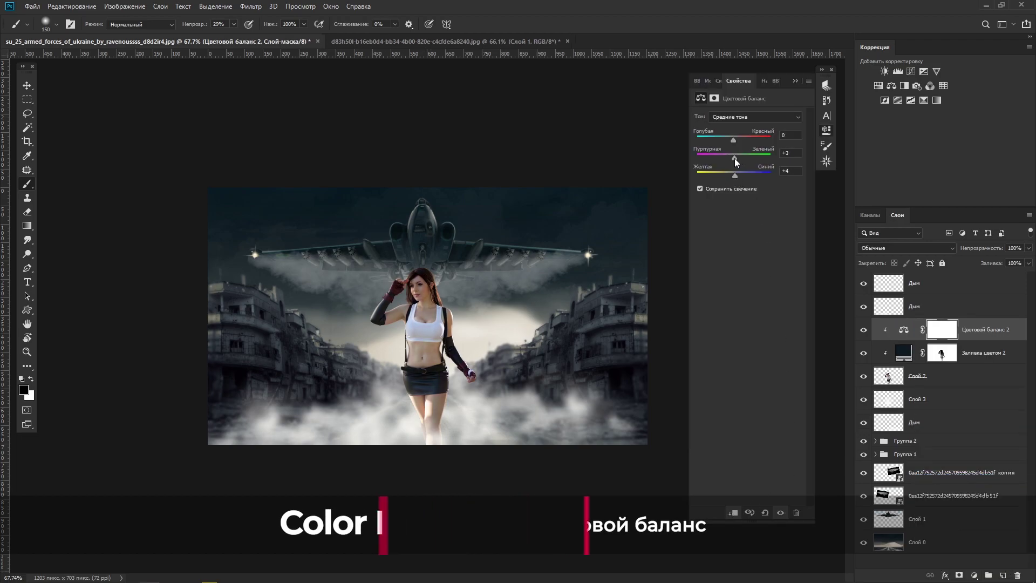
click(734, 116)
click(733, 139)
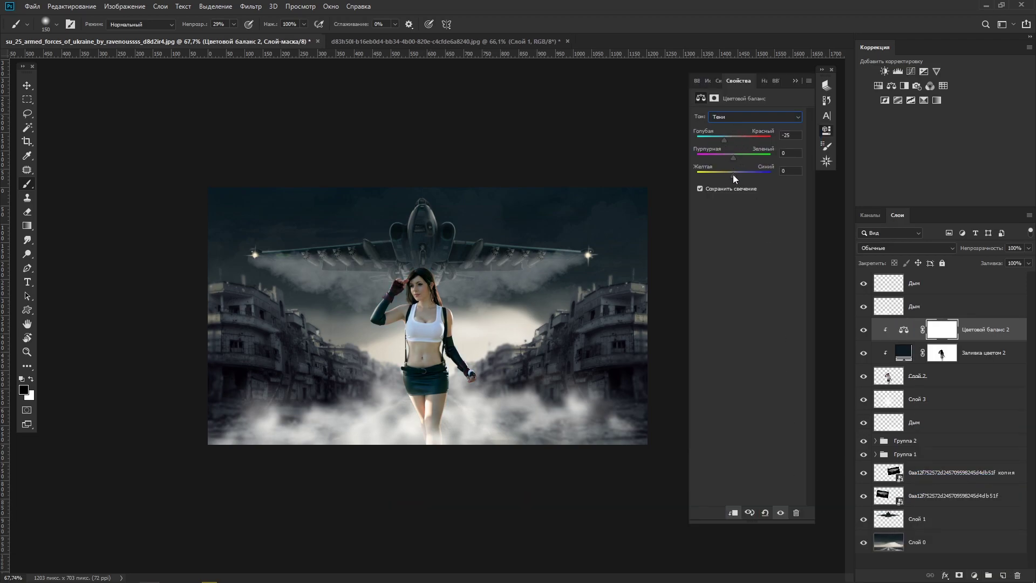
drag(733, 175, 738, 175)
key(Down)
key(Down)
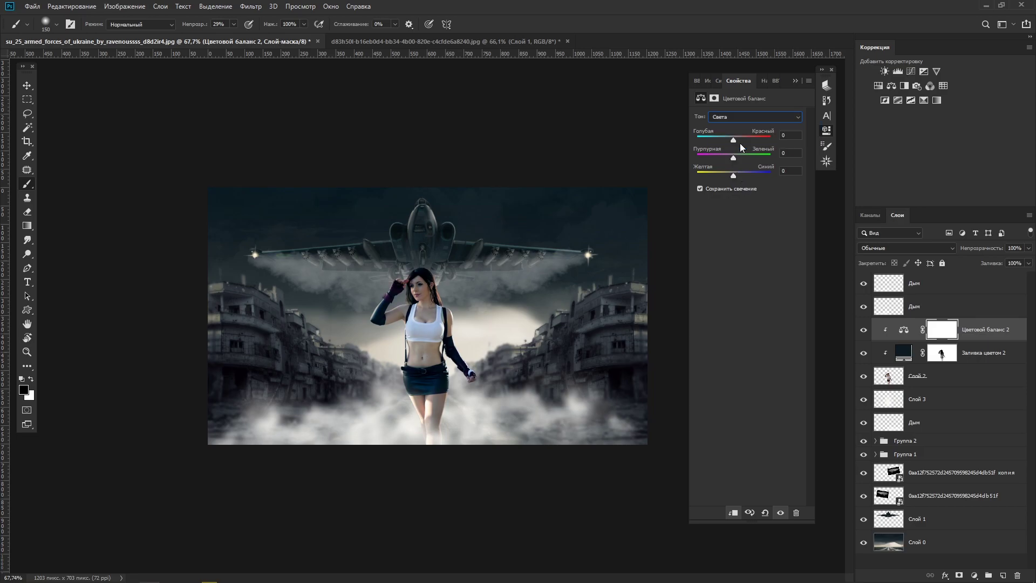
click(737, 174)
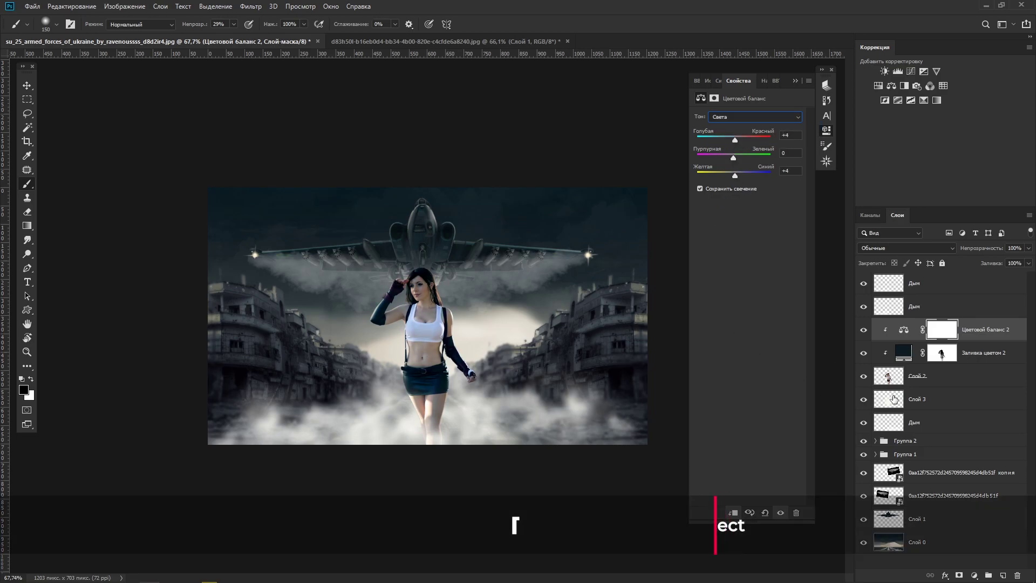
right_click(941, 377)
click(766, 277)
- Apply a Gaussian Blur of radius about 3 to the woman's smart object
click(251, 5)
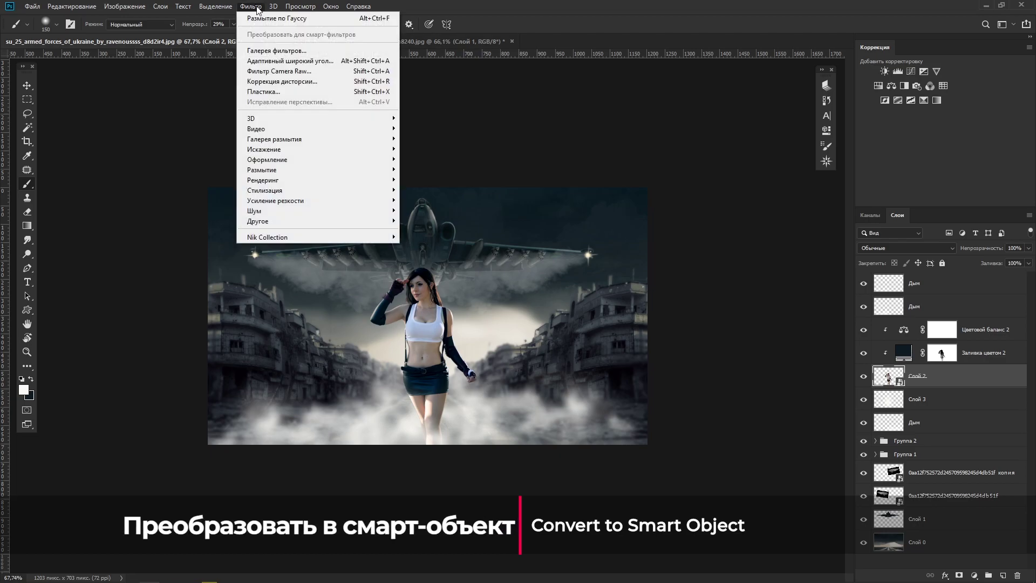
click(275, 17)
drag(611, 306, 588, 306)
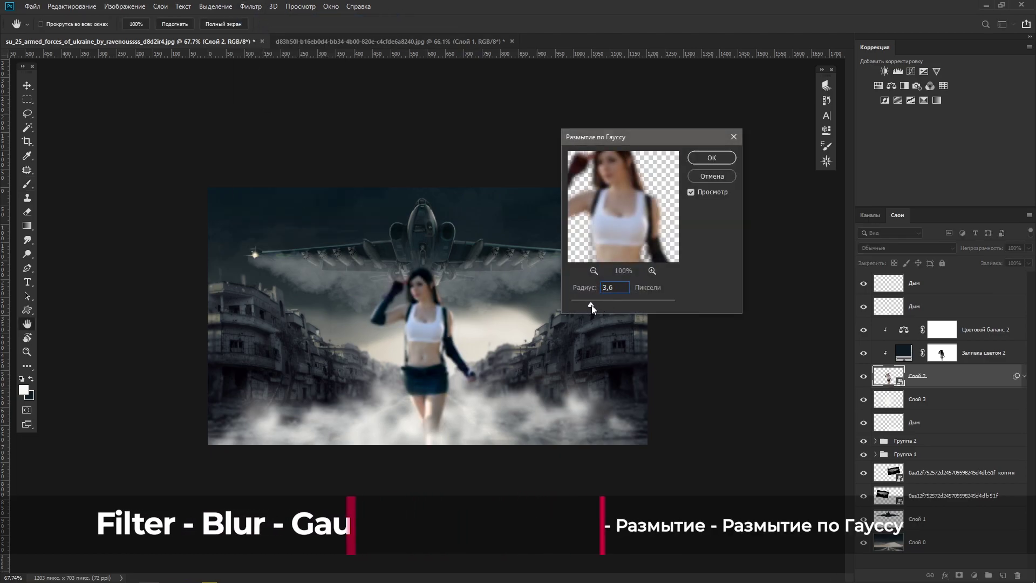
click(704, 158)
- Paint black on the blur mask at full strength to keep the woman sharp
key(b)
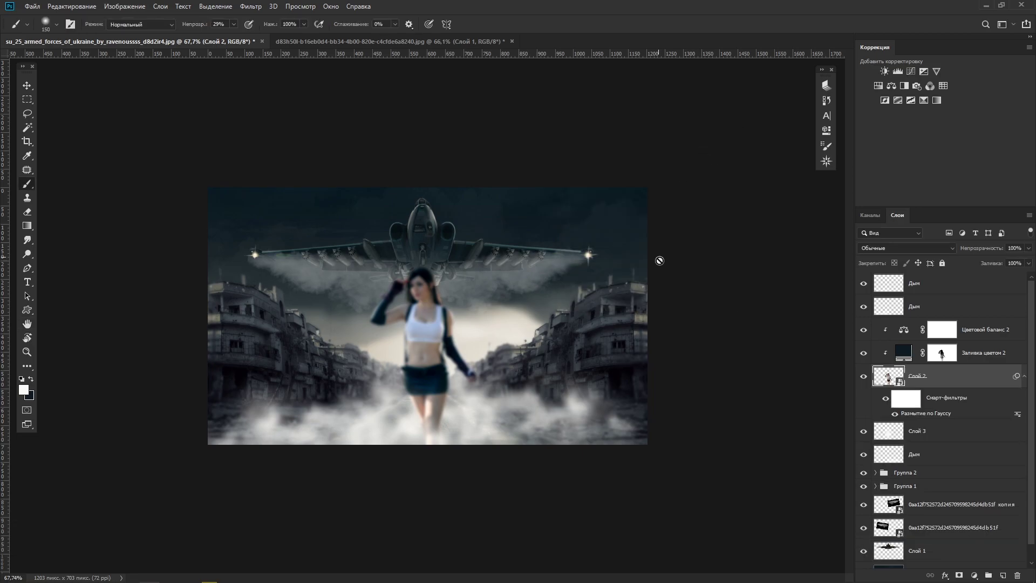
click(905, 399)
key(x)
mouse_move(424, 380)
mouse_down()
mouse_move(418, 316)
mouse_move(450, 356)
mouse_move(412, 289)
mouse_move(443, 340)
mouse_up()
key(0)
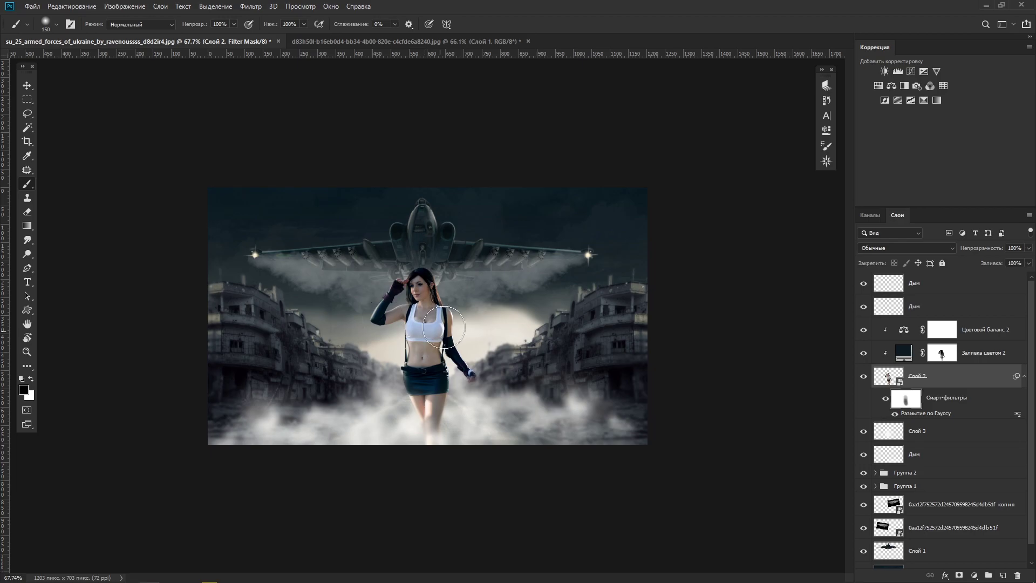
click(31, 379)
key(ctrl+plus)
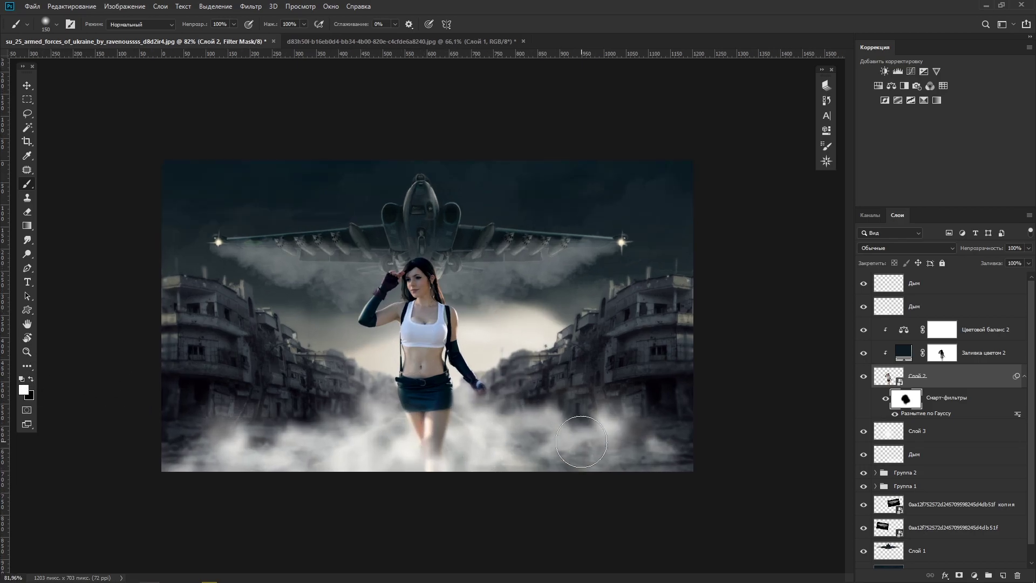
- Add a Brightness/Contrast adjustment layer above the colour balance layer with Contrast -31
key(v)
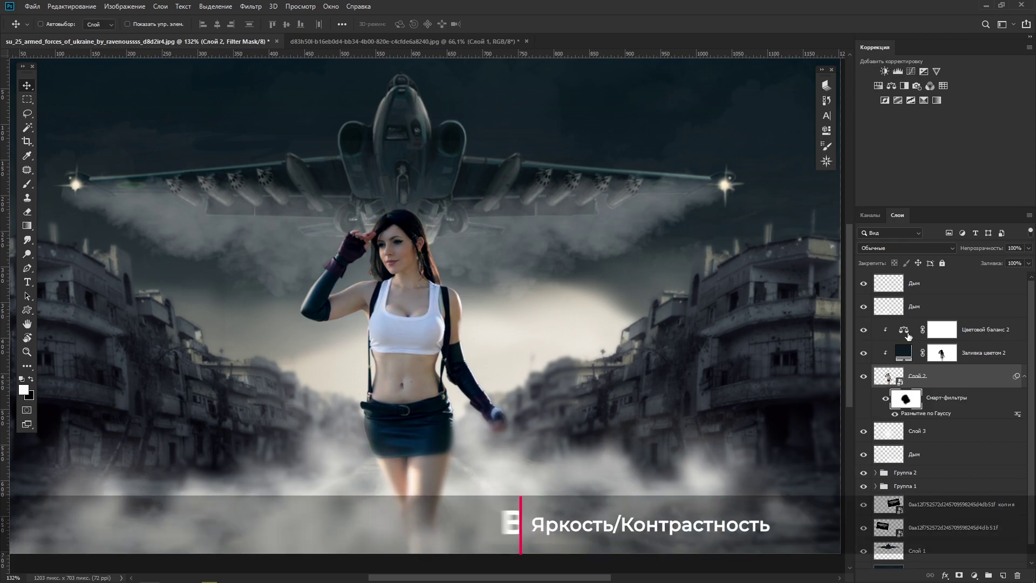
click(960, 336)
click(973, 575)
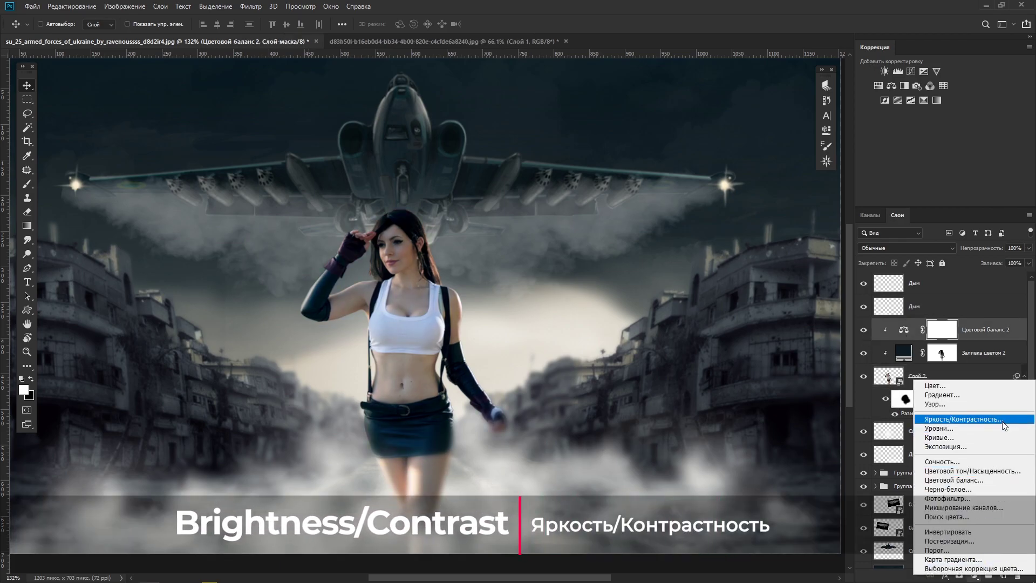
click(963, 419)
mouse_move(758, 168)
mouse_down()
mouse_move(718, 167)
mouse_move(749, 147)
mouse_move(769, 167)
mouse_move(739, 167)
mouse_up()
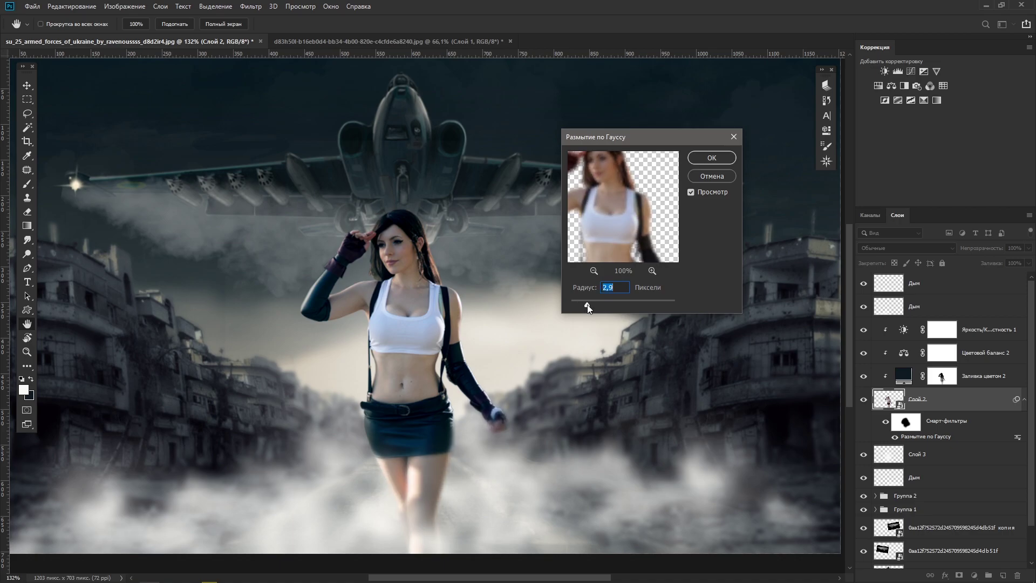
- Raise the woman's Gaussian Blur smart filter radius to 2,7
drag(582, 304, 586, 306)
click(712, 157)
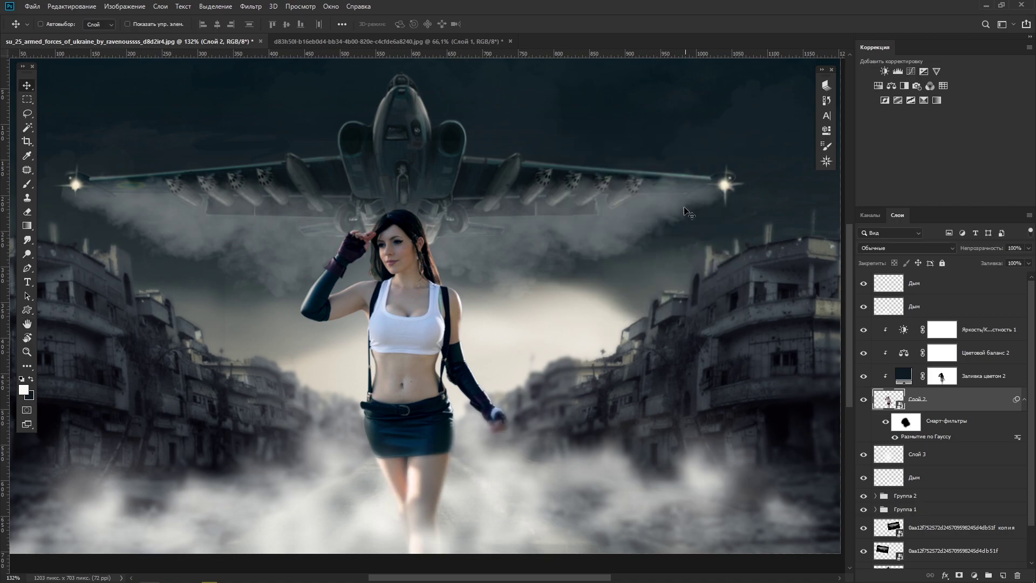
click(997, 330)
- Add a new empty layer clipped above the woman's adjustment layers
click(1003, 575)
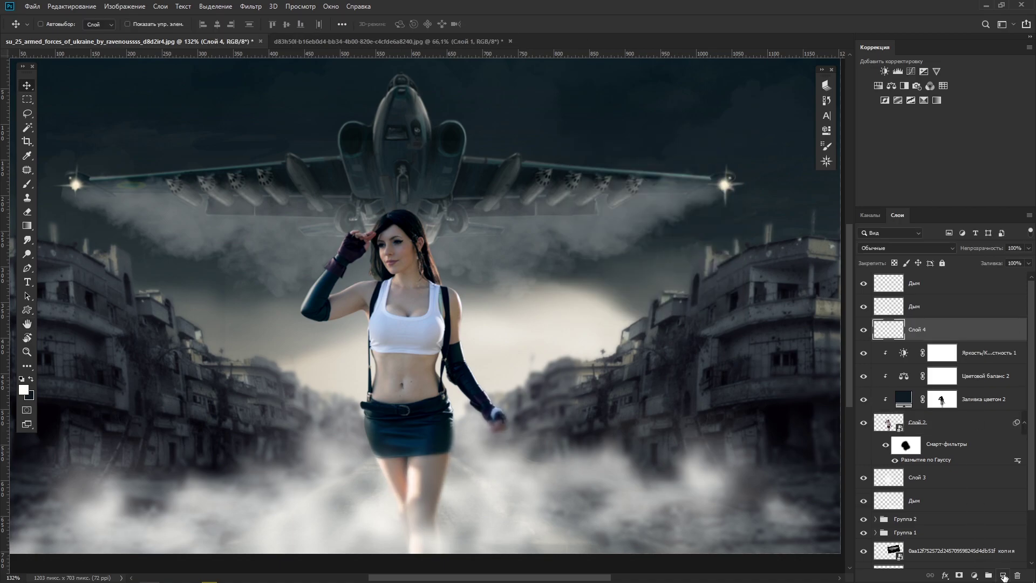
alt+click(910, 337)
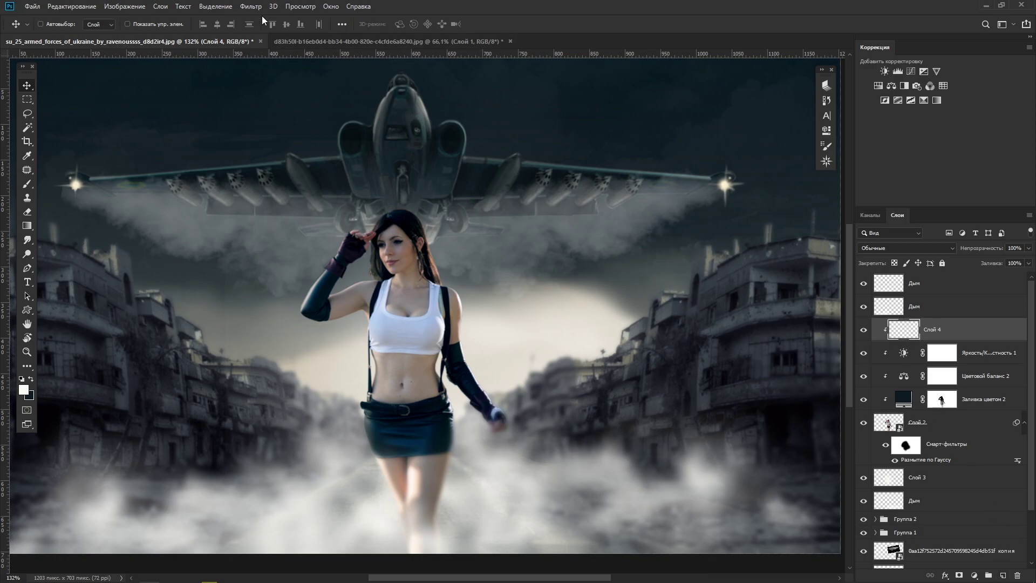
click(251, 6)
click(906, 336)
- Fill the new layer with 50% grey and set its blend mode to Soft Light
click(87, 7)
click(113, 175)
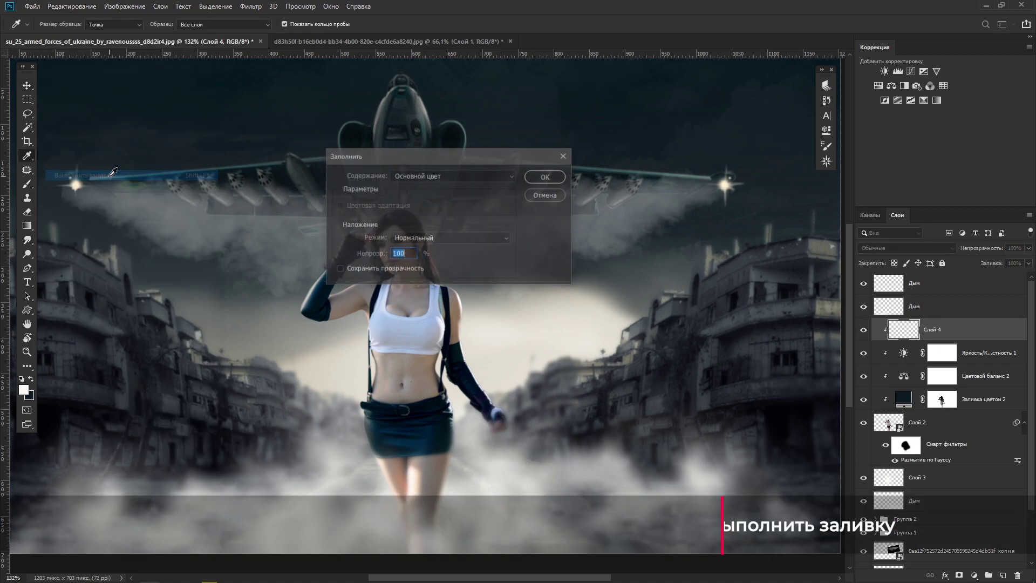
click(452, 175)
click(426, 281)
click(546, 177)
key(v)
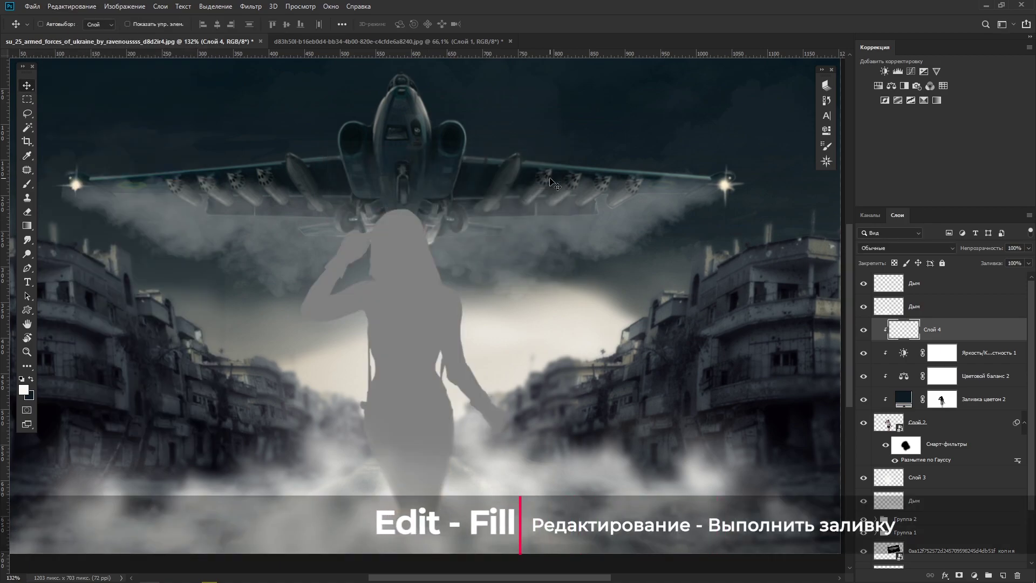
click(906, 247)
click(895, 311)
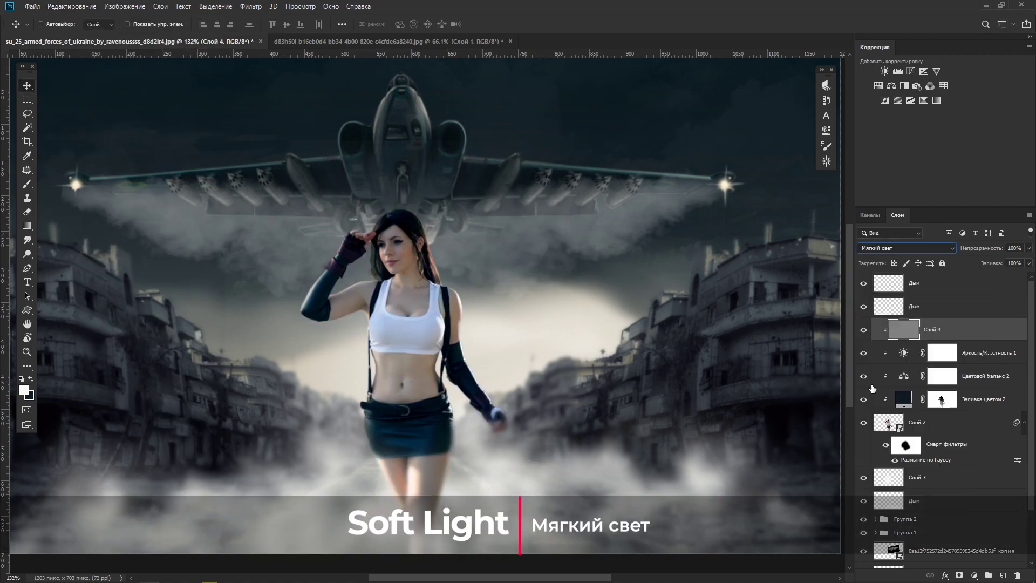
- Dodge-brighten the woman's hair outline and forehead on the grey layer
click(27, 254)
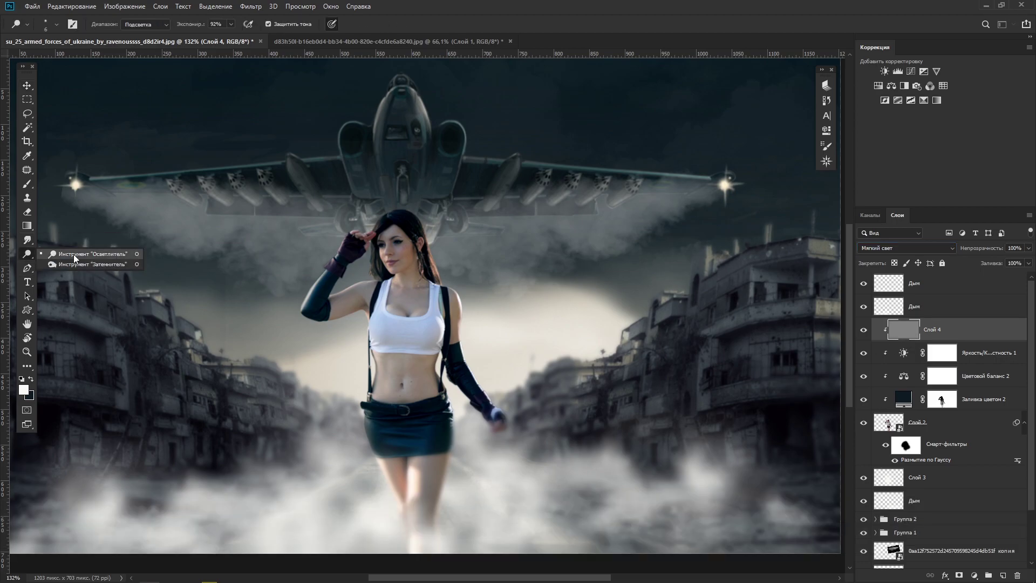
scroll(414, 186, up, 5)
drag(413, 186, 459, 280)
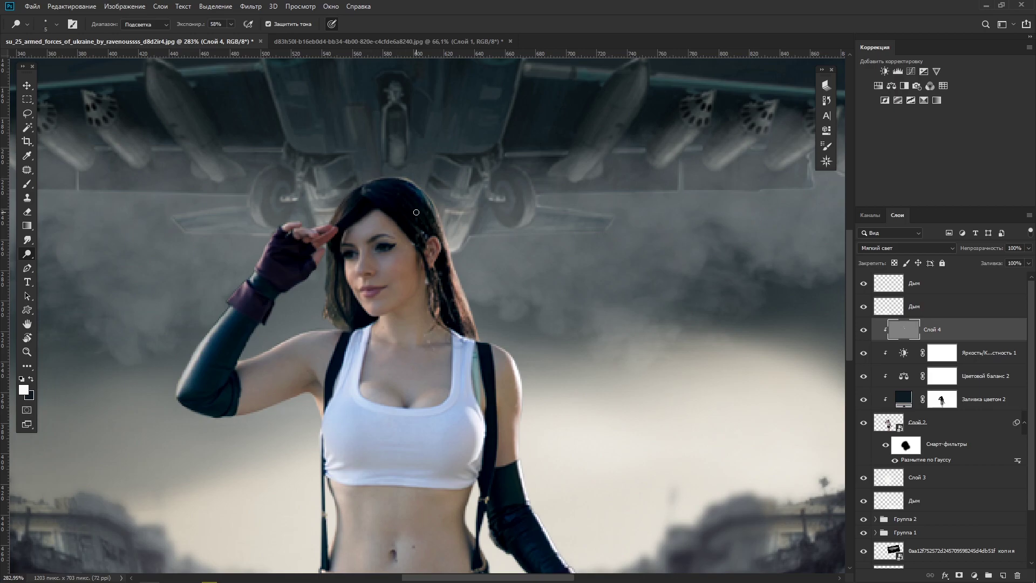
scroll(437, 239, up, 3)
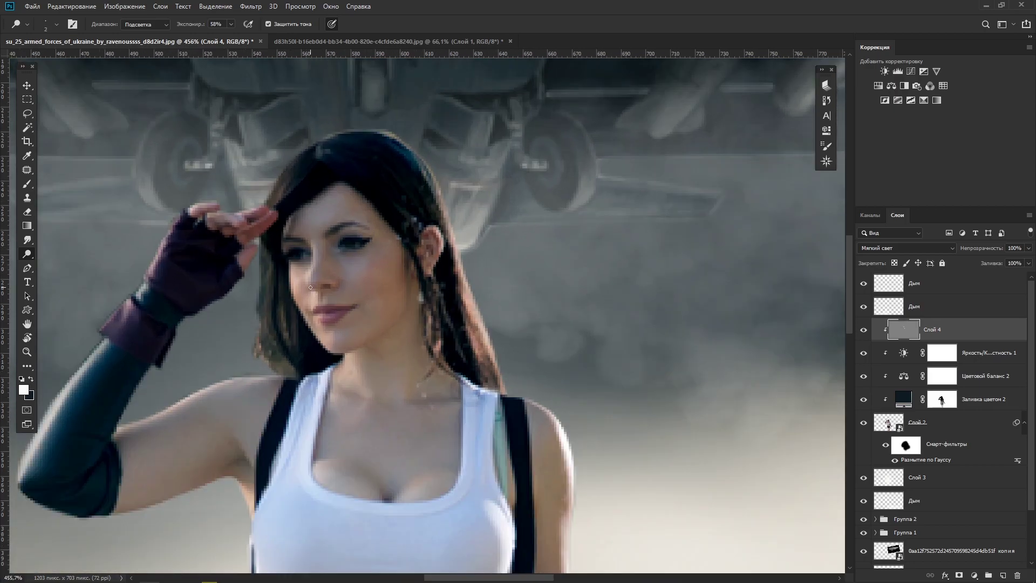
drag(323, 210, 302, 222)
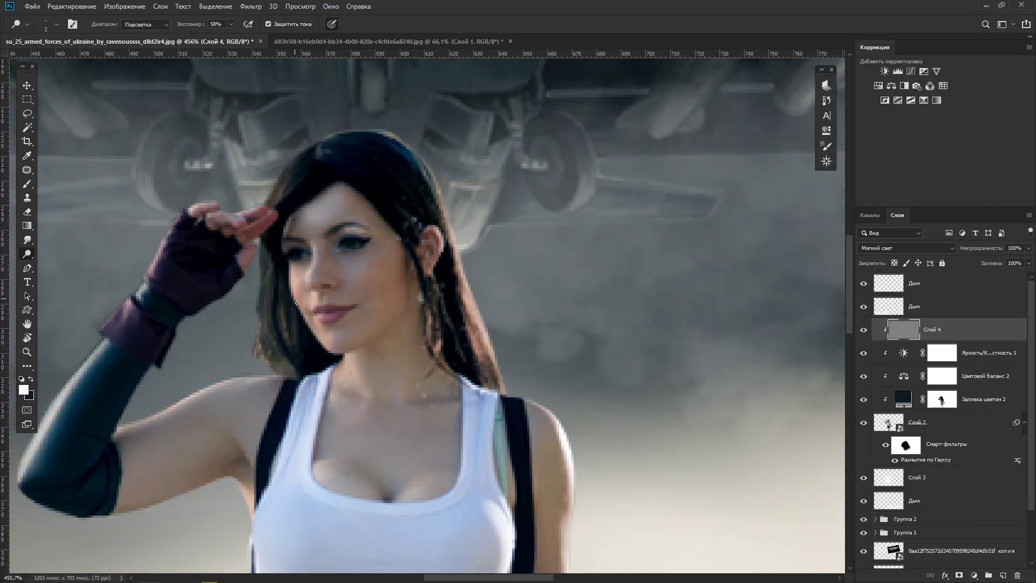
scroll(316, 314, down, 3)
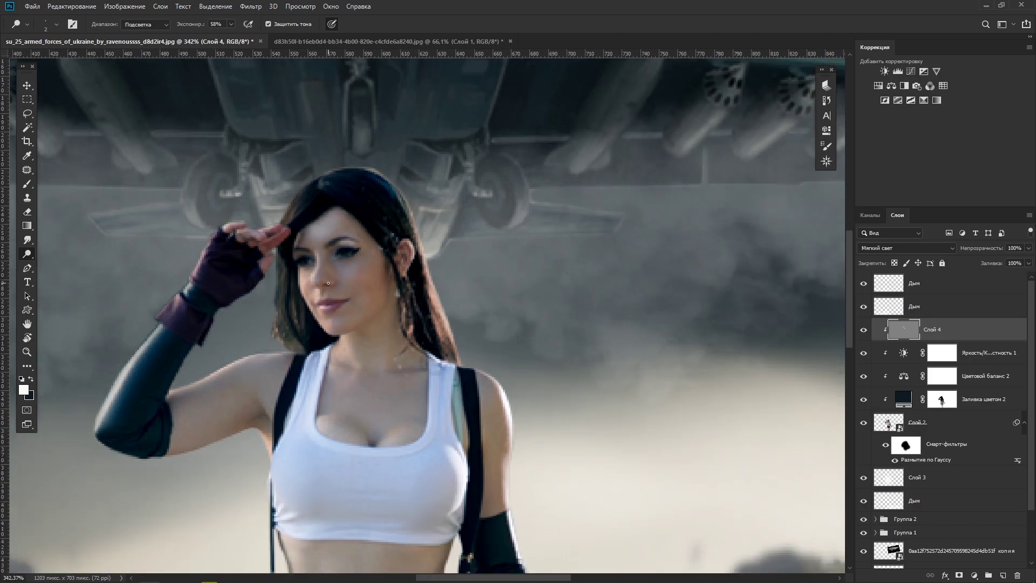
scroll(328, 285, down, 2)
scroll(320, 236, up, 3)
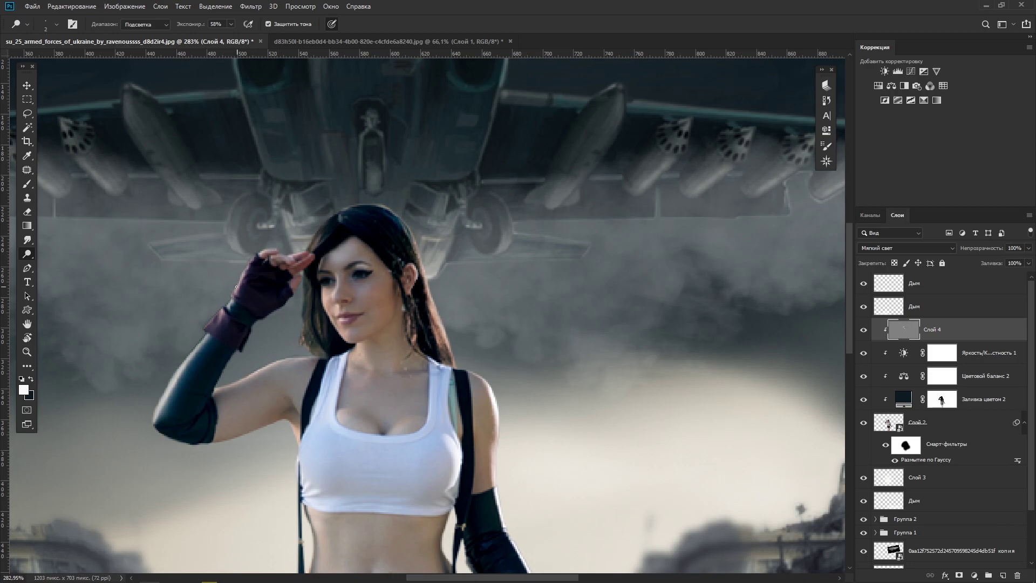
scroll(240, 274, up, 2)
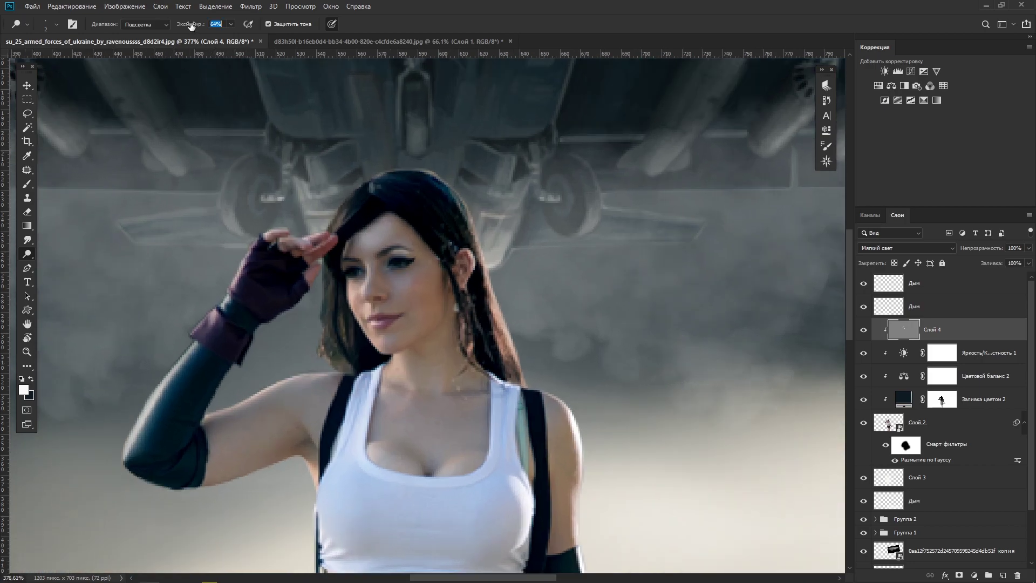
- At 98% exposure, brighten the gloved arm's edges from elbow to cuff
text(98)
key(Return)
drag(192, 344, 170, 370)
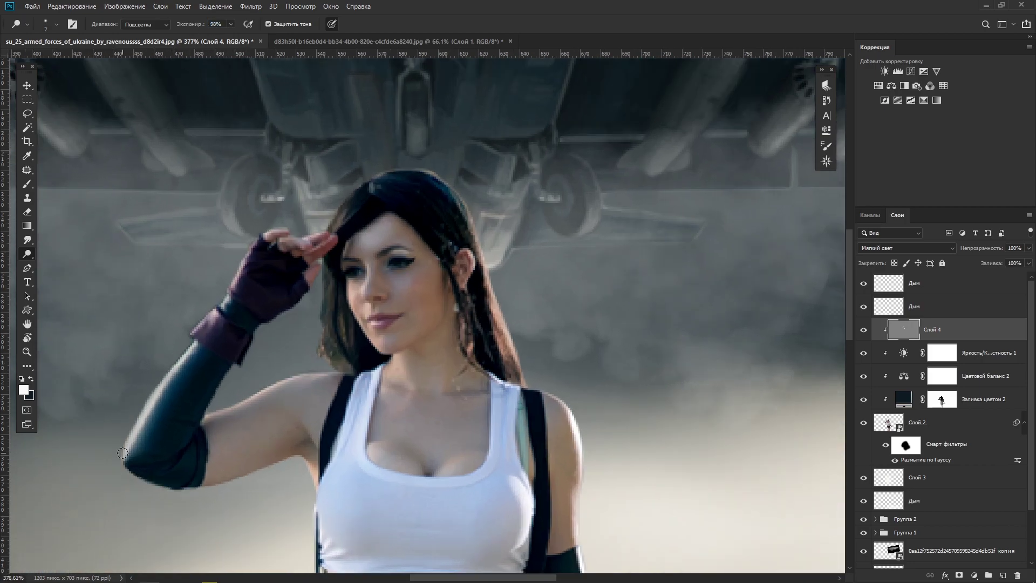
drag(122, 452, 180, 367)
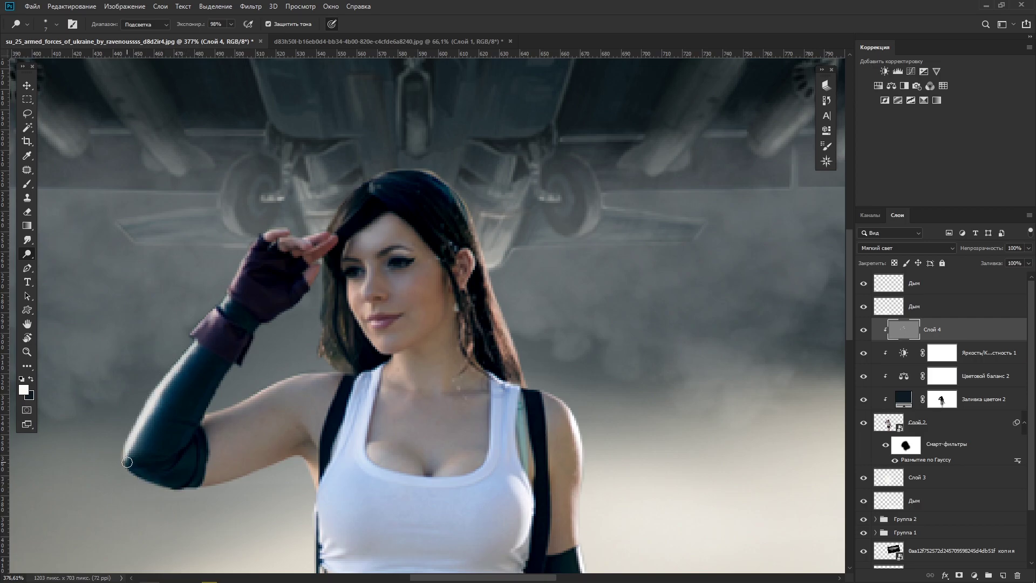
key(bracketleft)
key(bracketleft)
key(bracketleft)
mouse_move(204, 414)
mouse_down()
mouse_move(330, 377)
mouse_move(322, 284)
mouse_move(321, 371)
mouse_up()
drag(380, 384, 232, 360)
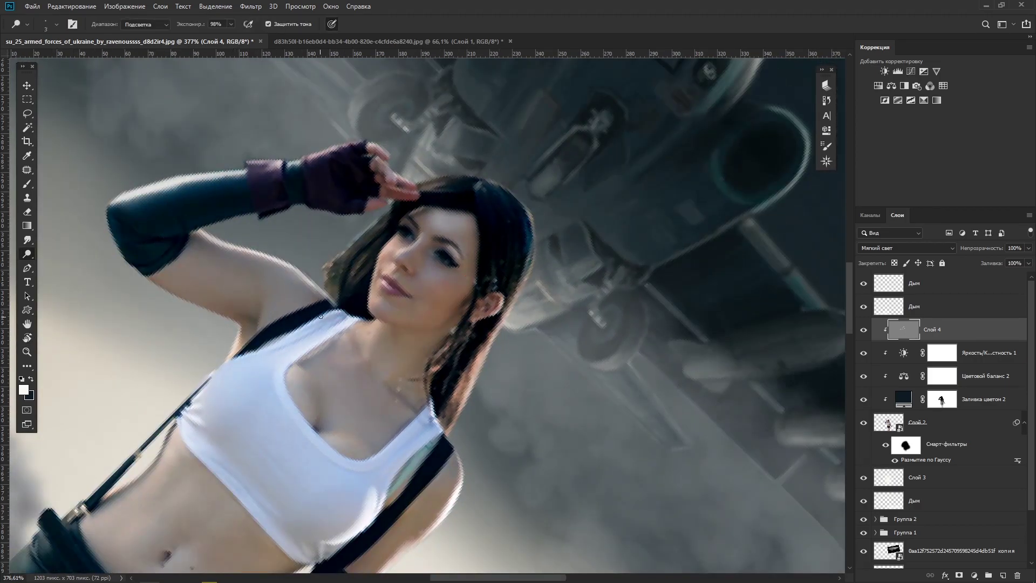
- Brighten the skin beside the strap, the strap's upper edge and the skirt's top edge
key(shift+o)
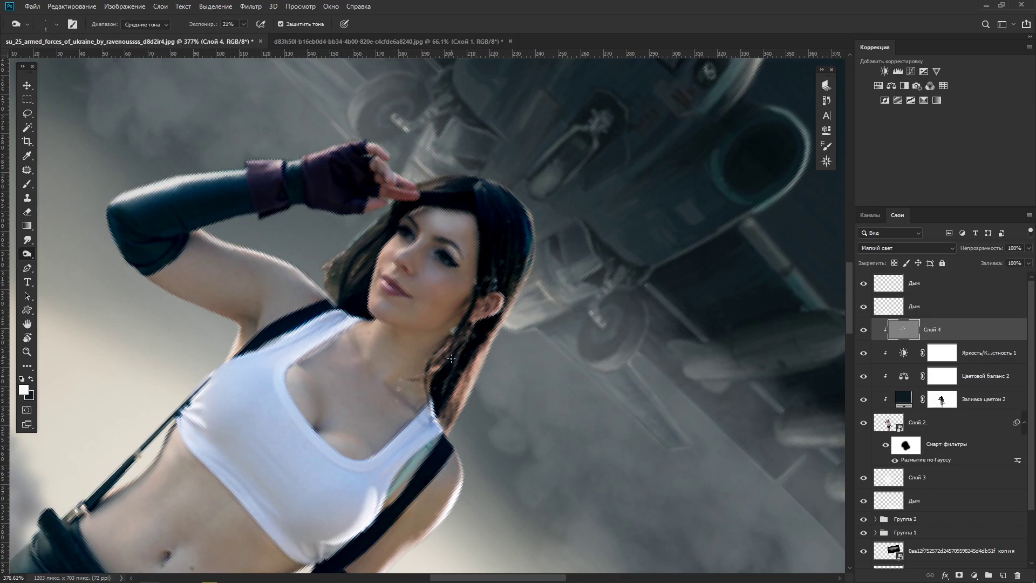
key(1)
key(2)
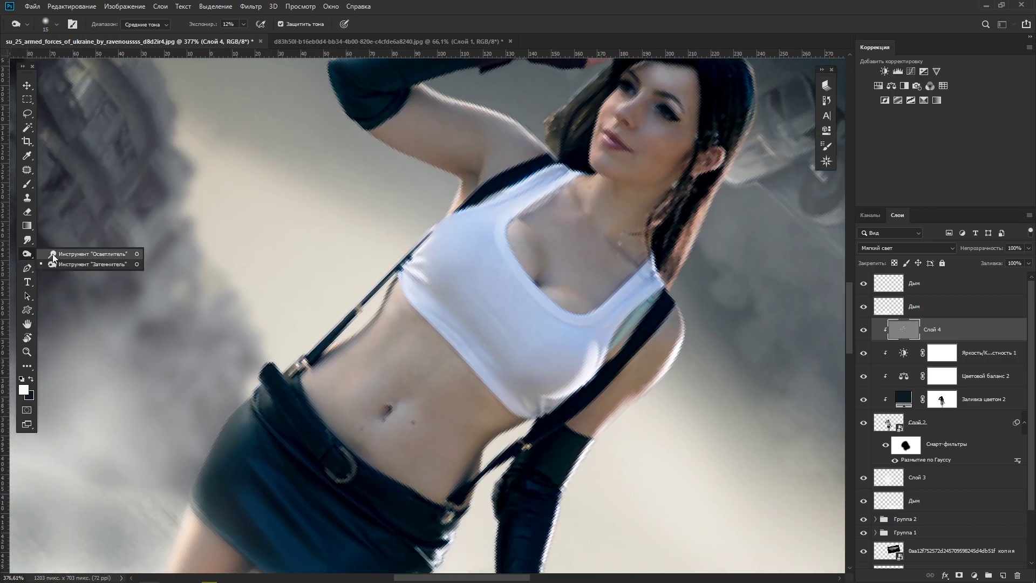
click(65, 254)
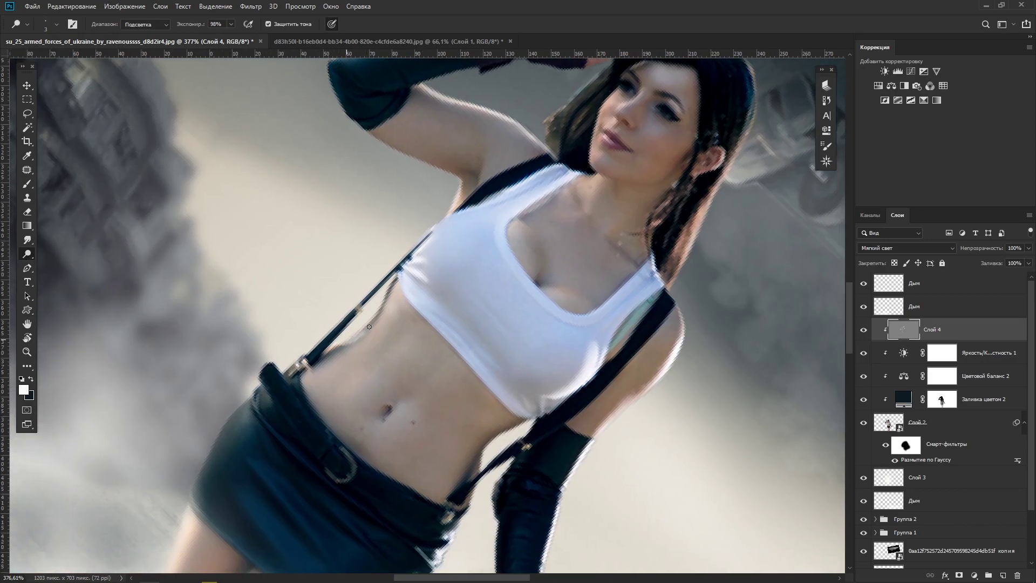
drag(369, 326, 377, 322)
drag(336, 365, 302, 318)
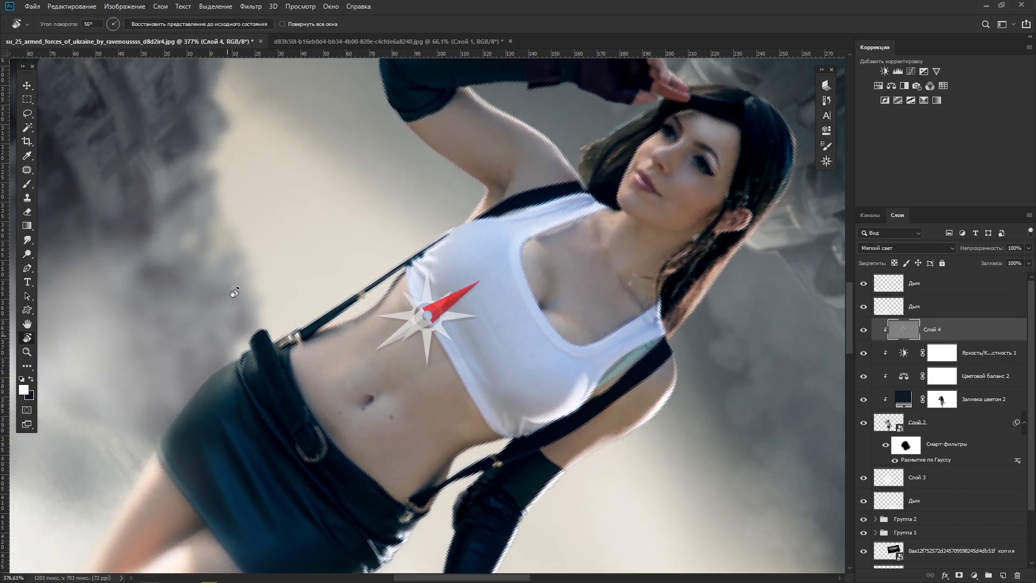
drag(393, 264, 264, 318)
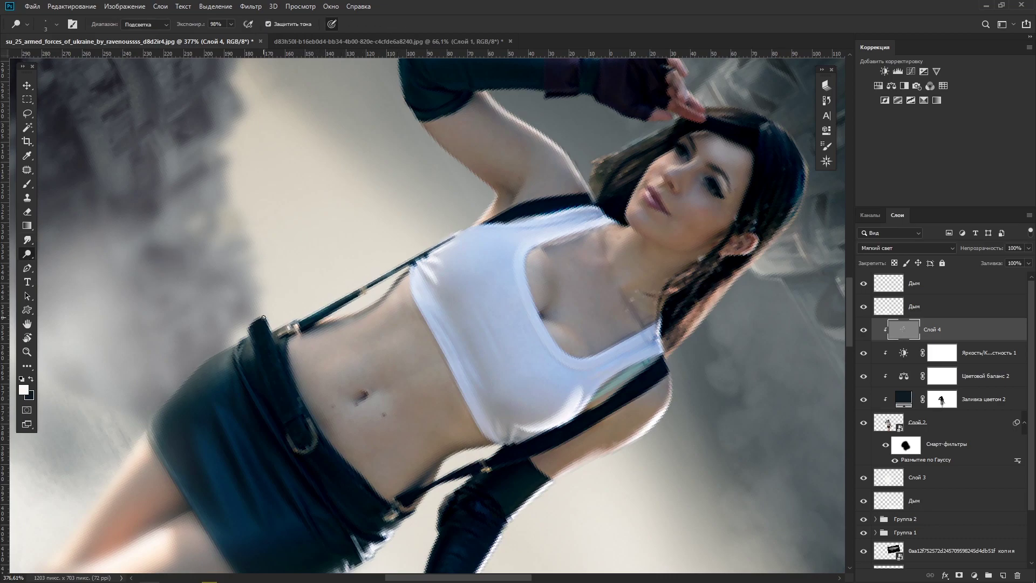
drag(189, 373, 246, 344)
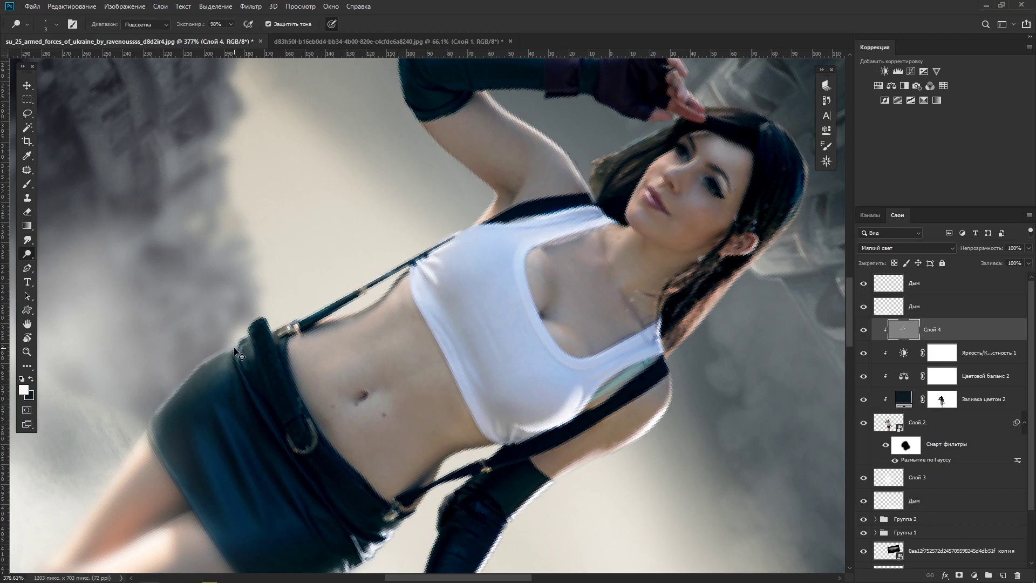
- Lighten the skirt's upper-left edge with the view rotated, then reset rotation upright
mouse_move(191, 400)
mouse_down()
mouse_move(180, 300)
mouse_move(391, 216)
mouse_up()
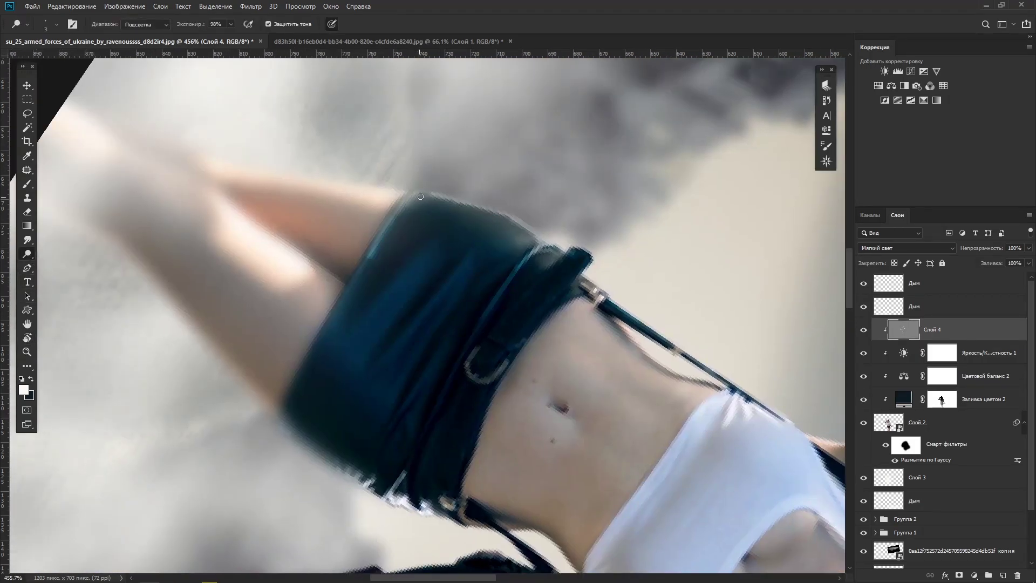
drag(349, 287, 430, 193)
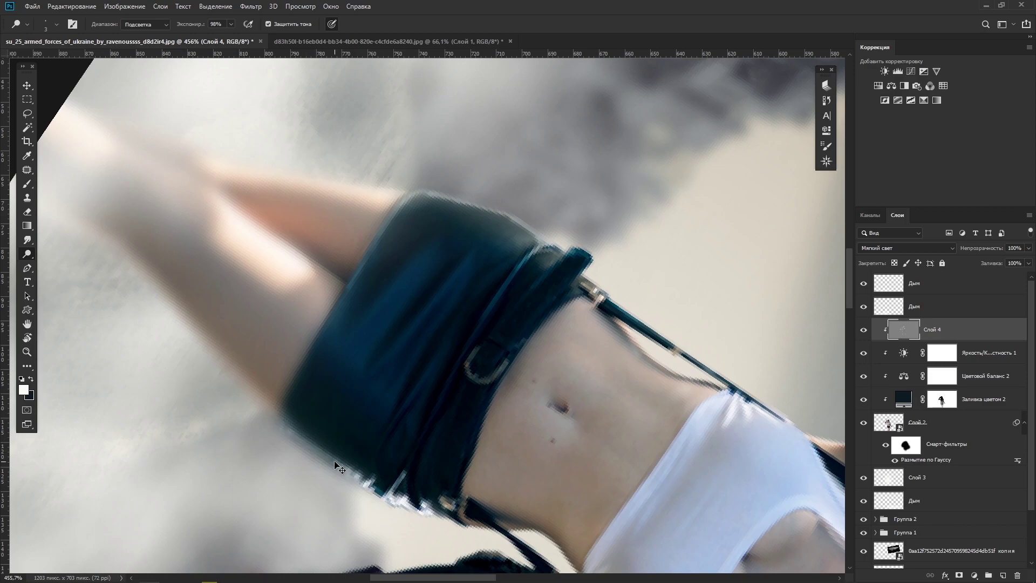
key(r)
drag(313, 441, 399, 249)
key(o)
drag(372, 138, 258, 237)
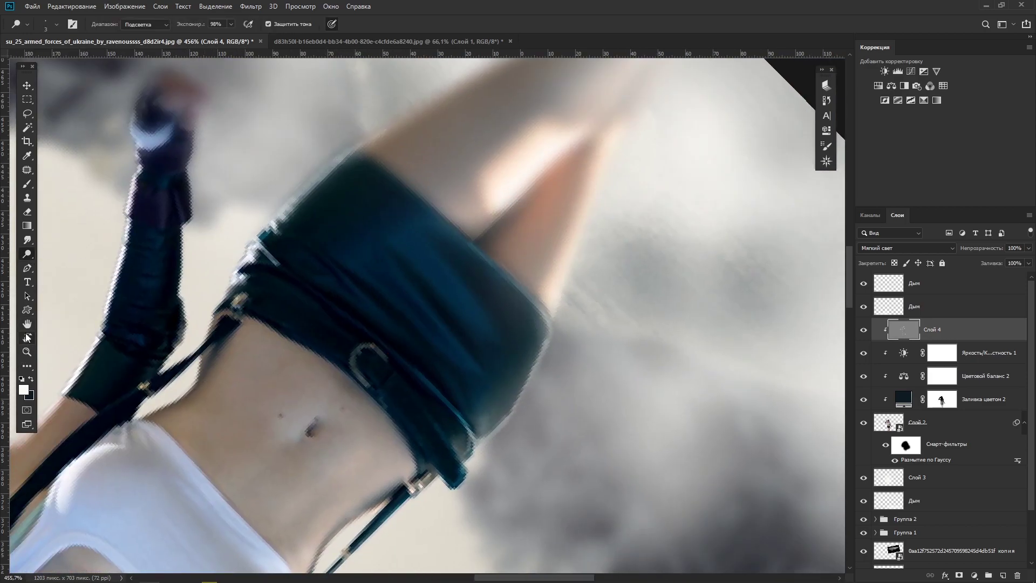
double_click(27, 337)
key(o)
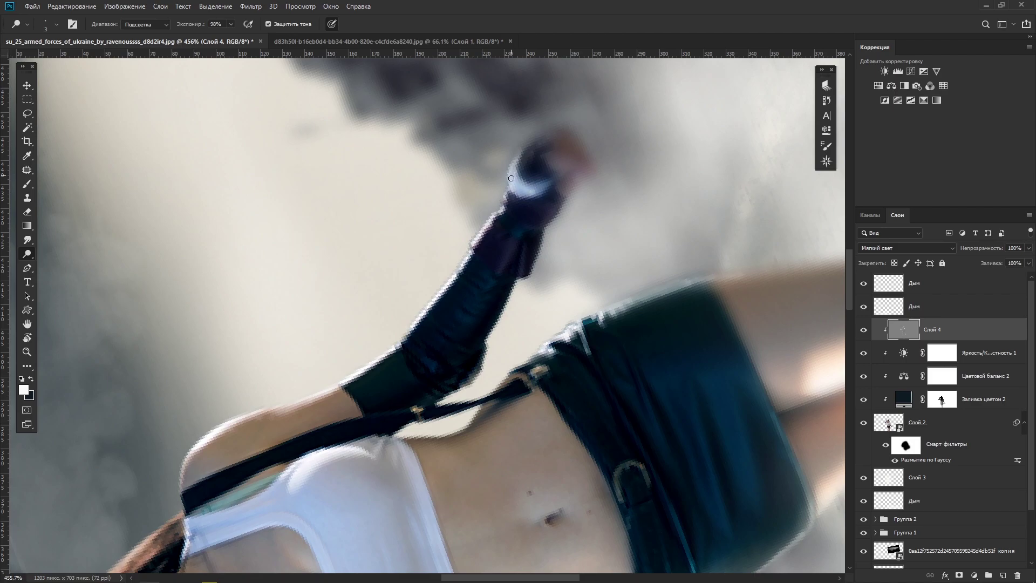
- Lighten the hair and skin around the ear and fit the image on screen
scroll(377, 404, down, 3)
scroll(378, 405, left, 5)
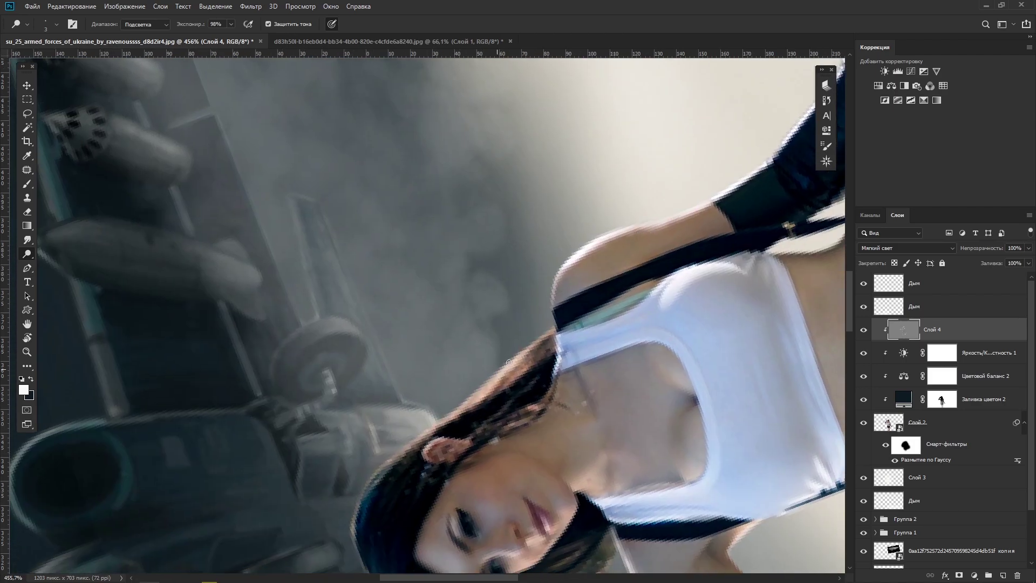
drag(420, 448, 488, 455)
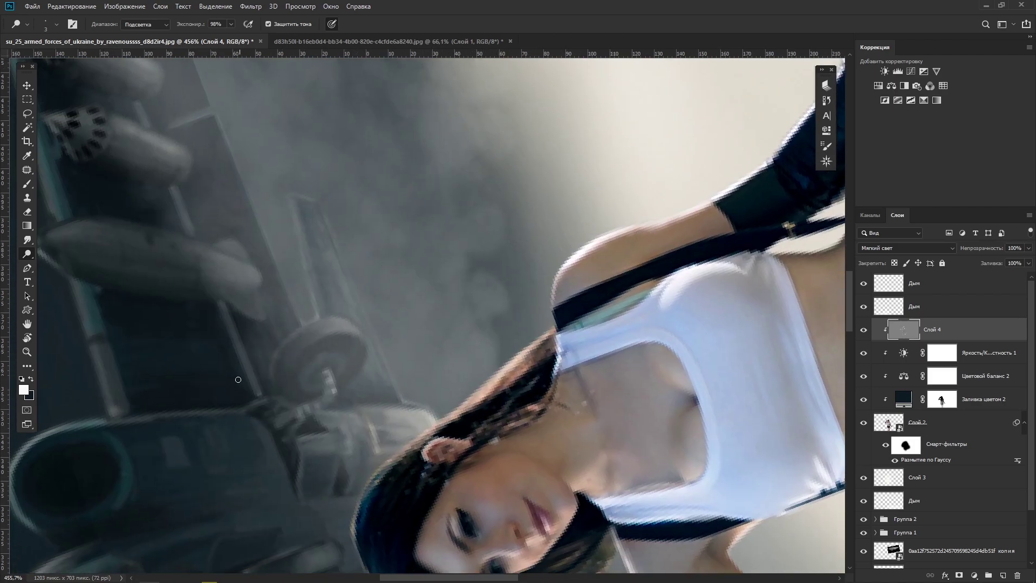
key(r)
key(ctrl+0)
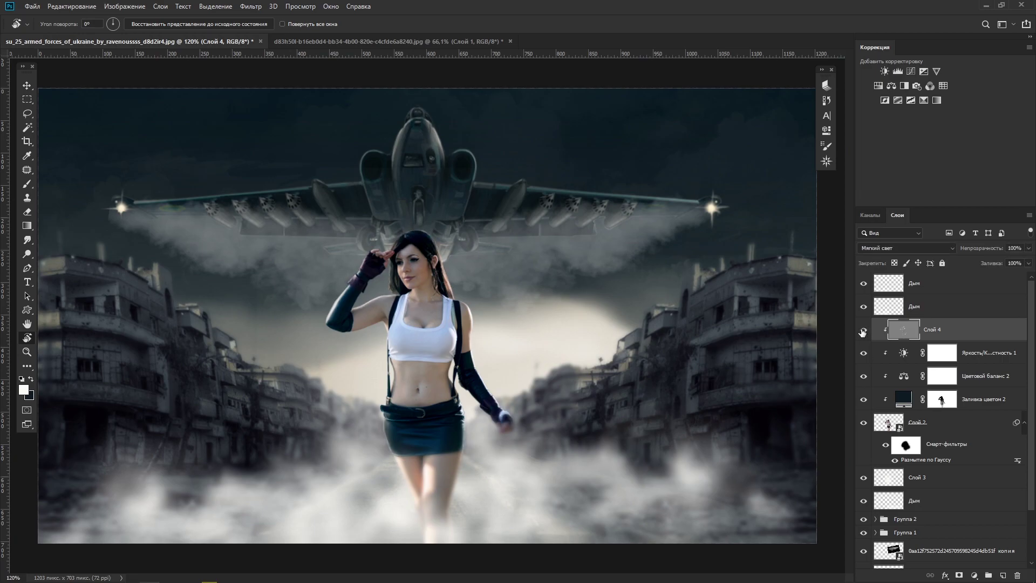
- Fill Слой 5 in Группа 2 with 50% grey and set it to Мягкий свет
scroll(1028, 336, down, 2)
click(876, 455)
click(918, 474)
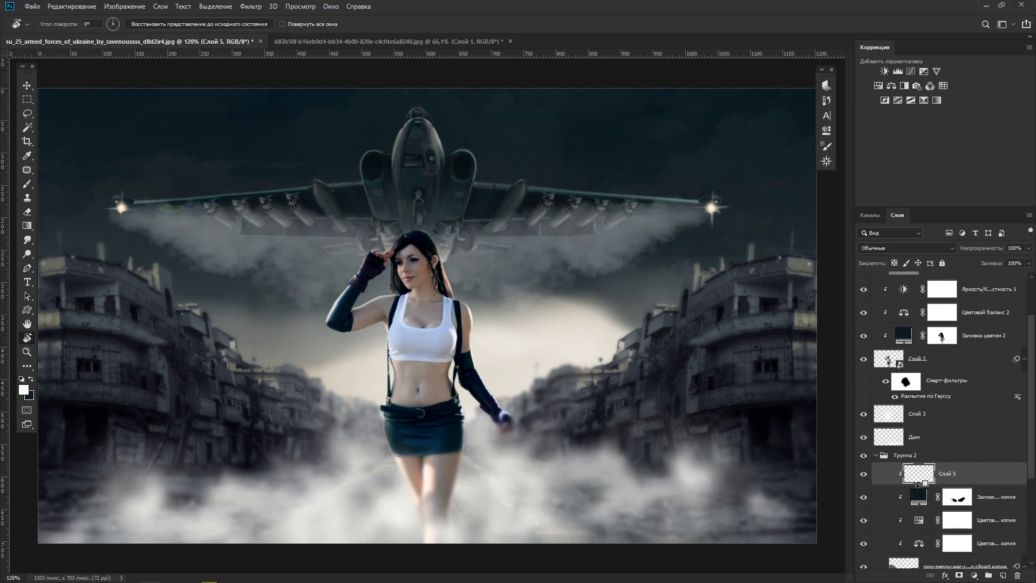
click(72, 6)
click(71, 173)
key(Return)
click(906, 248)
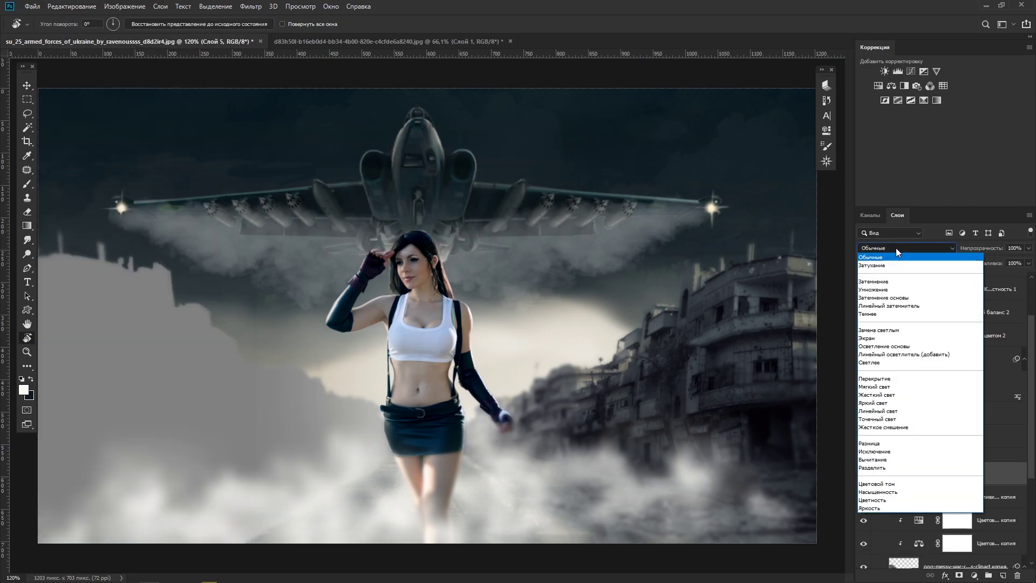
click(883, 387)
- Set the brush to smoothing 74 and size 4, and paint a light halo along a building's top
key(o)
scroll(297, 366, up, 2)
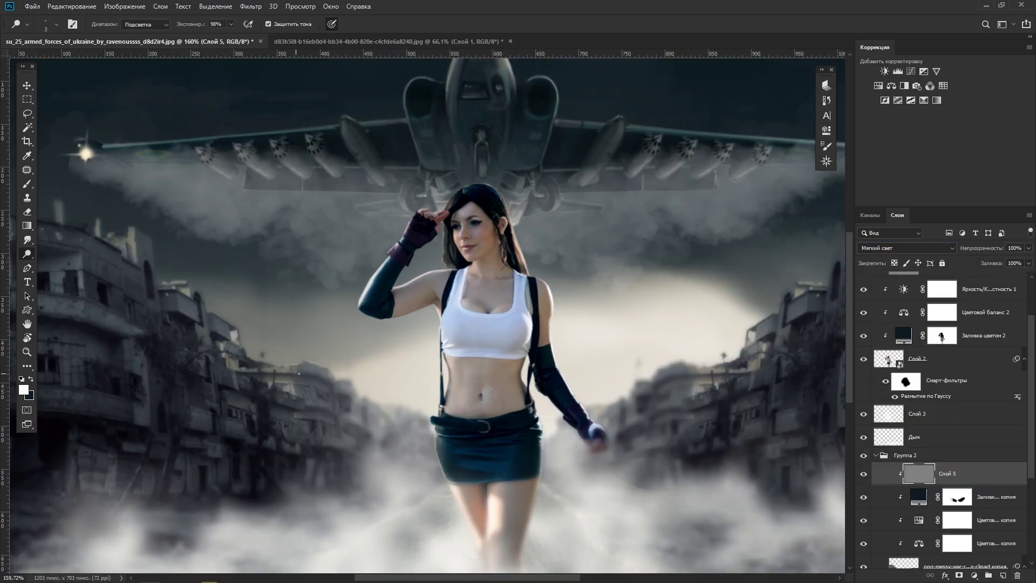
scroll(335, 399, up, 3)
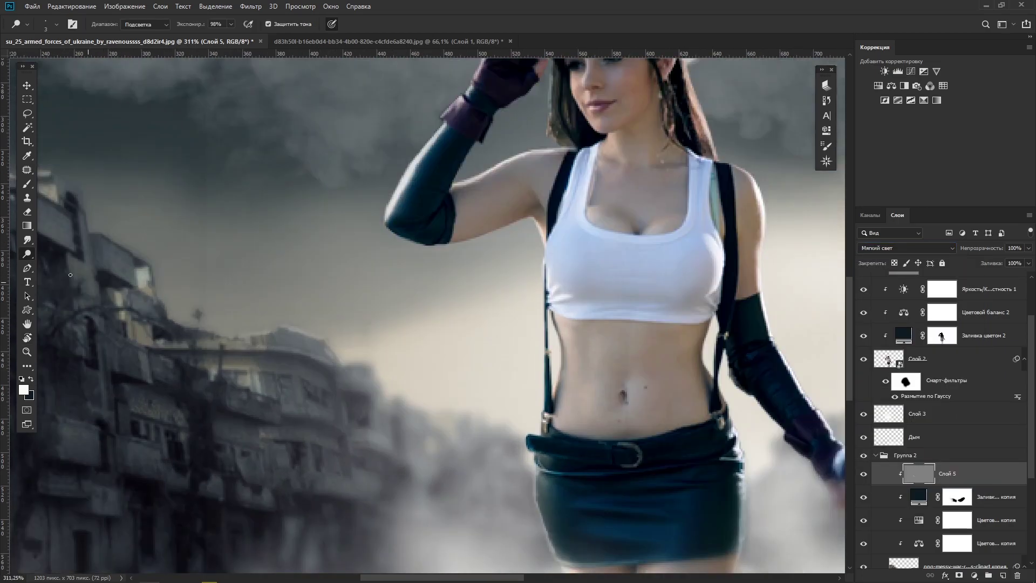
key(b)
click(366, 30)
text(74)
right_click(398, 199)
text(4)
key(Return)
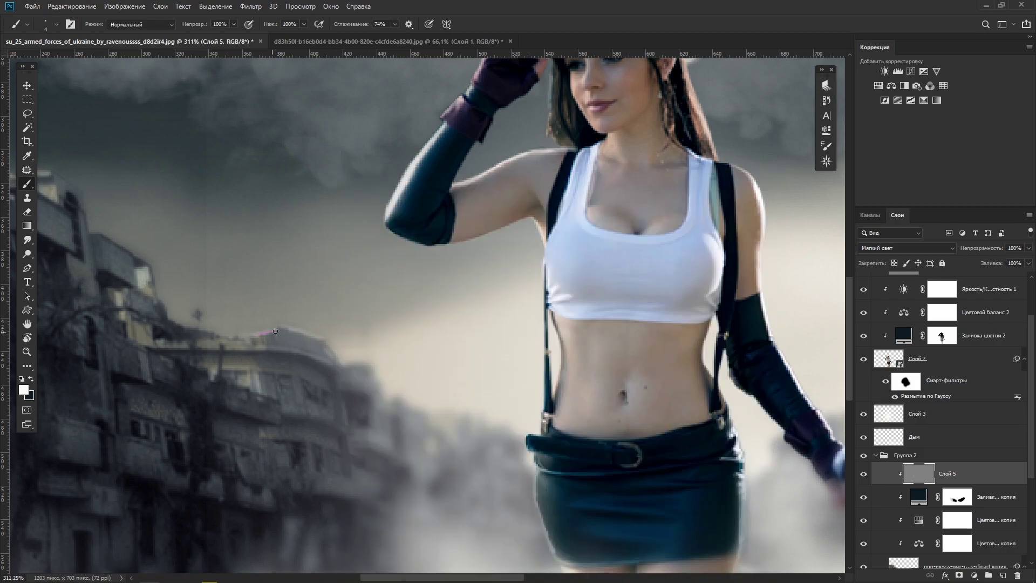
drag(357, 382, 387, 405)
- Paint straight highlights along the roof edge and up the antenna
key(ctrl+0)
scroll(317, 321, up, 3)
scroll(317, 321, up, 2)
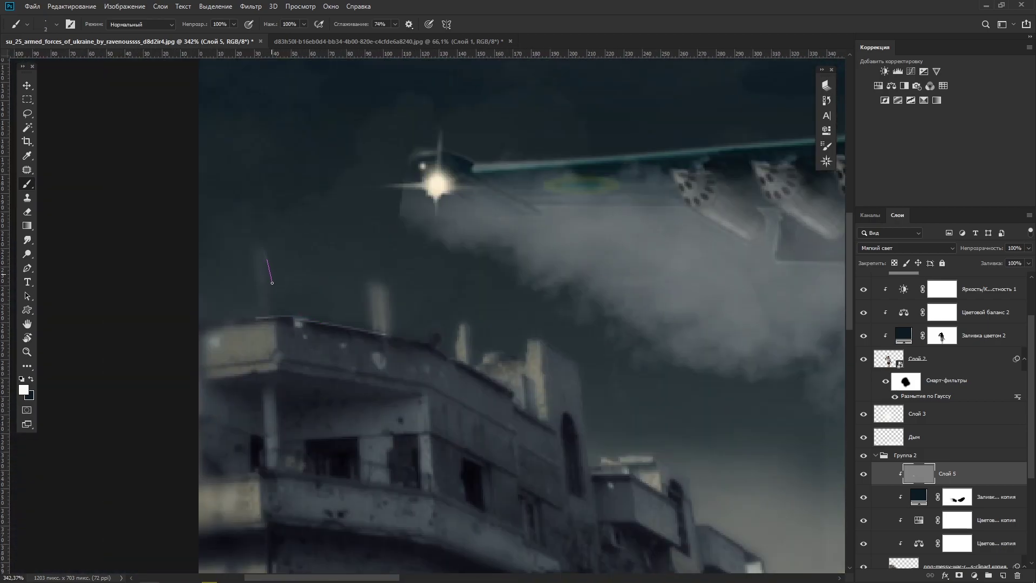
shift+click(393, 329)
shift+click(463, 361)
shift+click(463, 324)
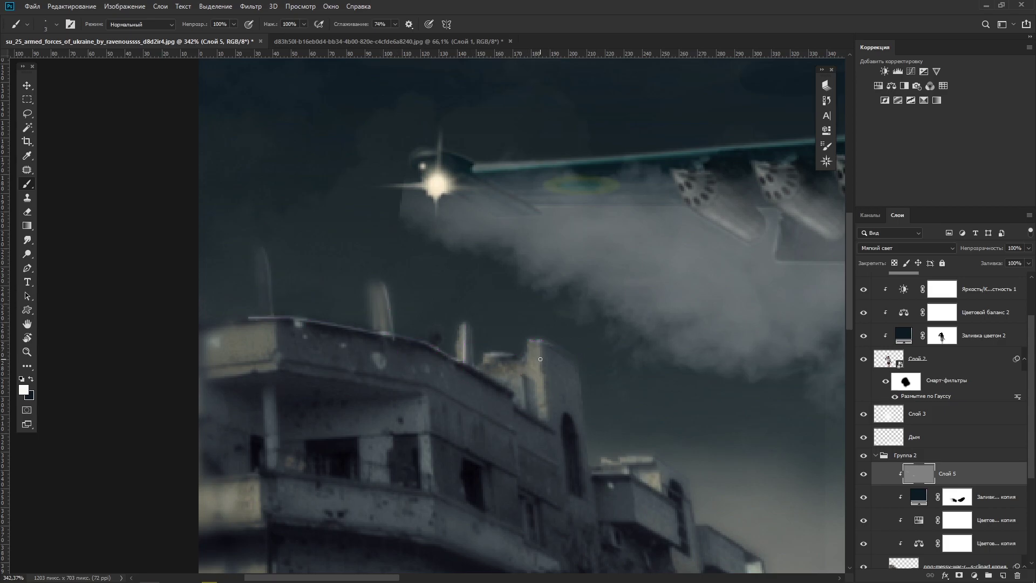
drag(751, 554, 583, 384)
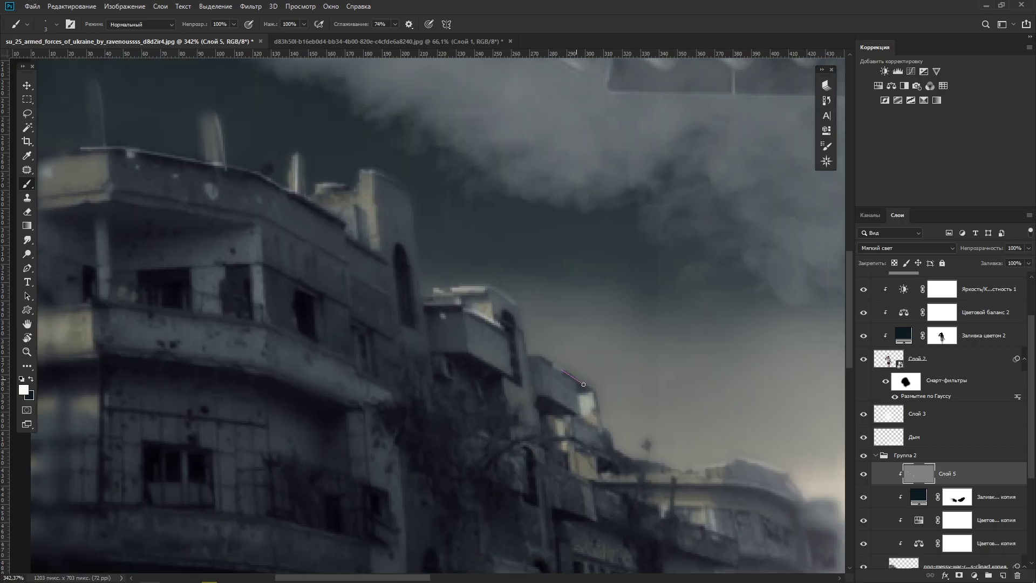
scroll(584, 384, down, 2)
scroll(626, 380, down, 2)
scroll(669, 378, down, 2)
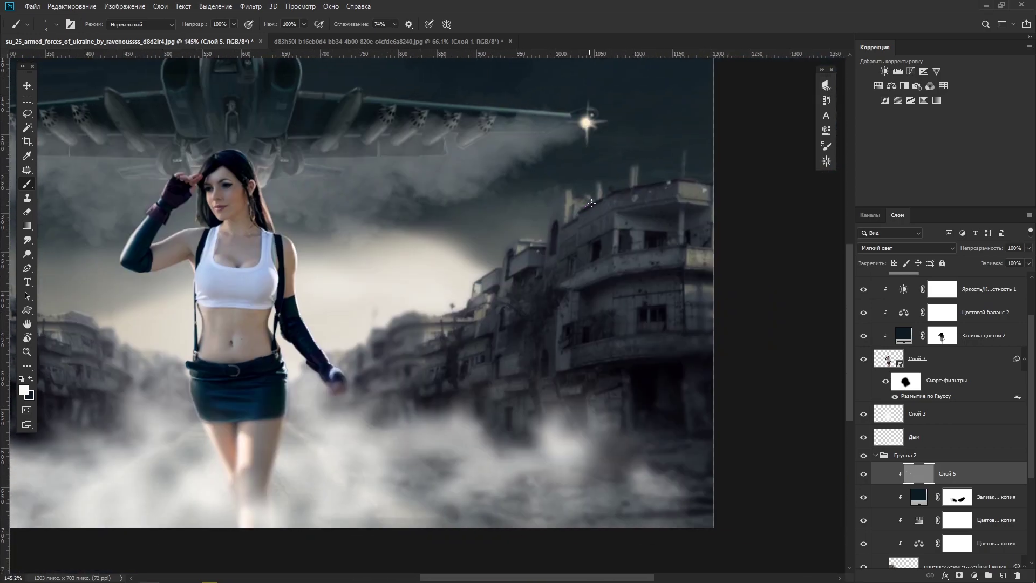
scroll(920, 432, down, 2)
- Make Слой 6 in Группа 1 grey in Мягкий свет mode, then collapse Группа 1
scroll(920, 432, down, 2)
click(920, 489)
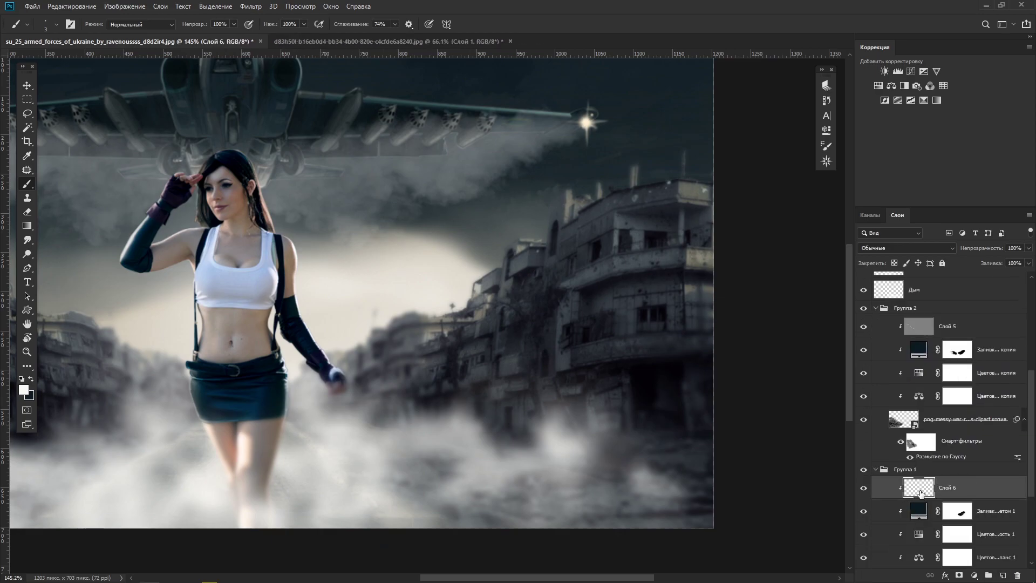
click(906, 248)
click(896, 389)
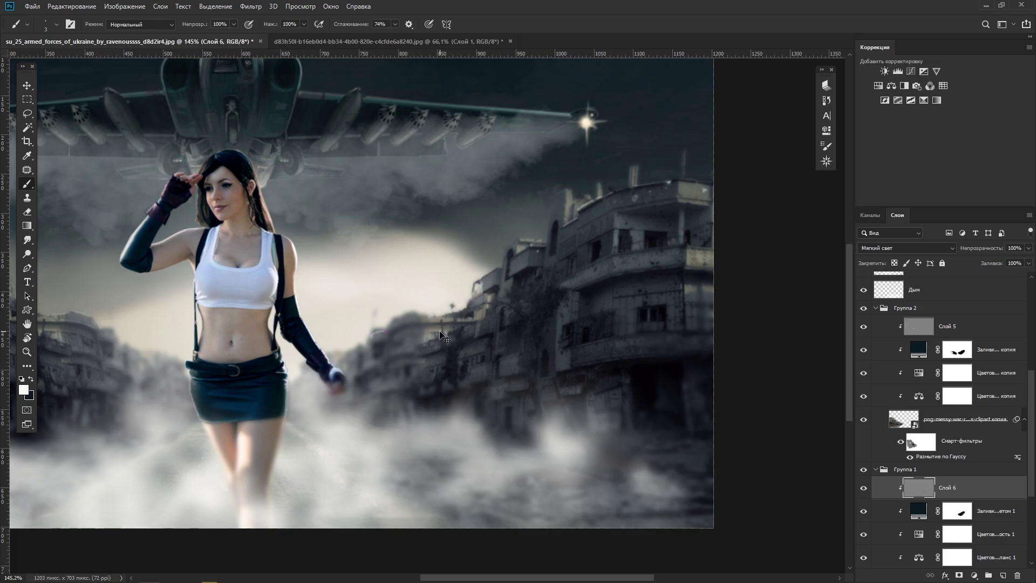
scroll(443, 335, down, 5)
click(876, 469)
scroll(1029, 412, up, 5)
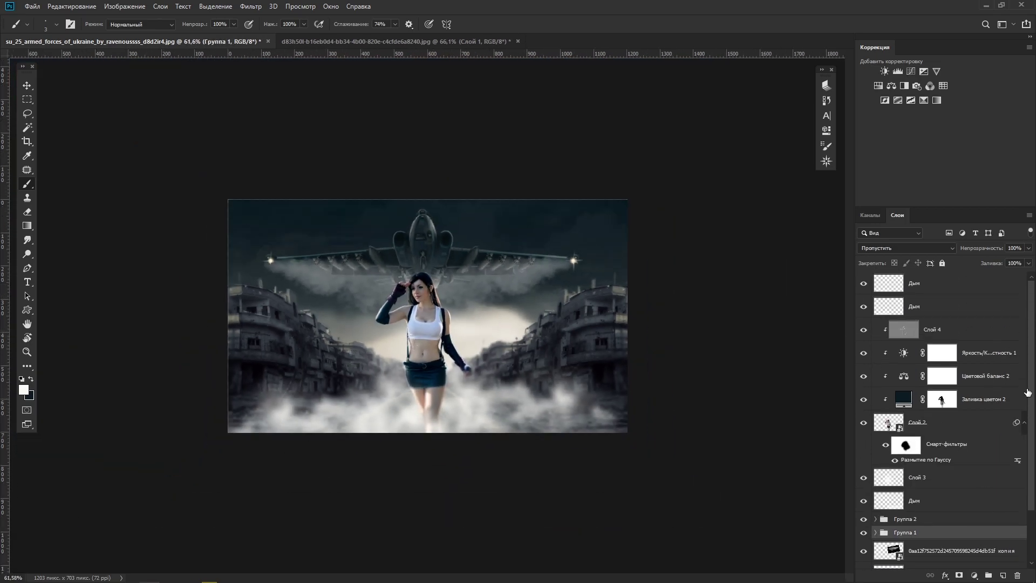
scroll(1027, 392, down, 3)
- Try a grey fill with Перекрытие directly on the jet's Слой 1, then undo it
click(983, 542)
click(71, 6)
click(69, 169)
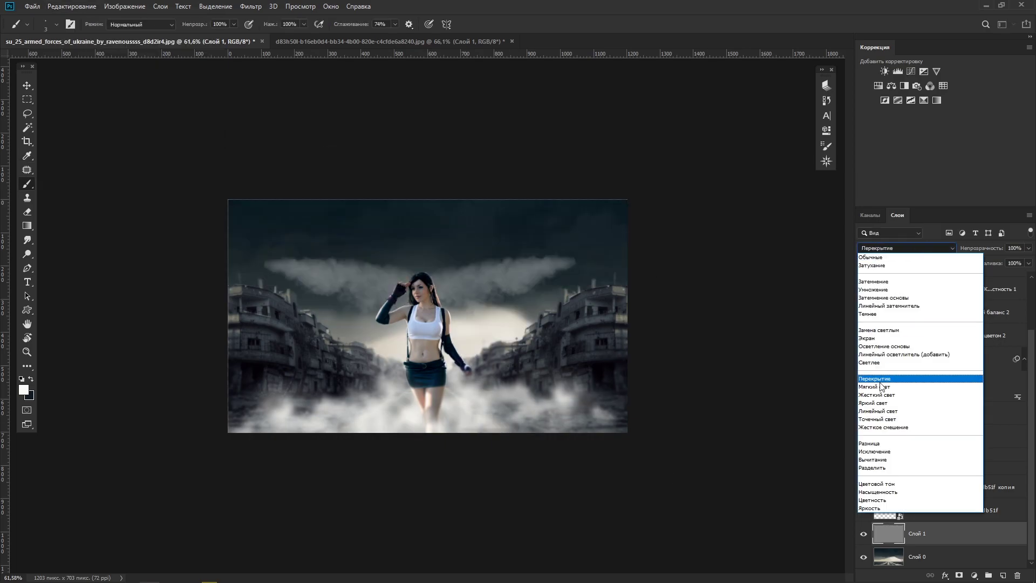
click(907, 247)
click(907, 379)
key(ctrl+z)
key(ctrl+z)
- Add a new layer above the jet's layer and fill it with 50% grey
click(1003, 575)
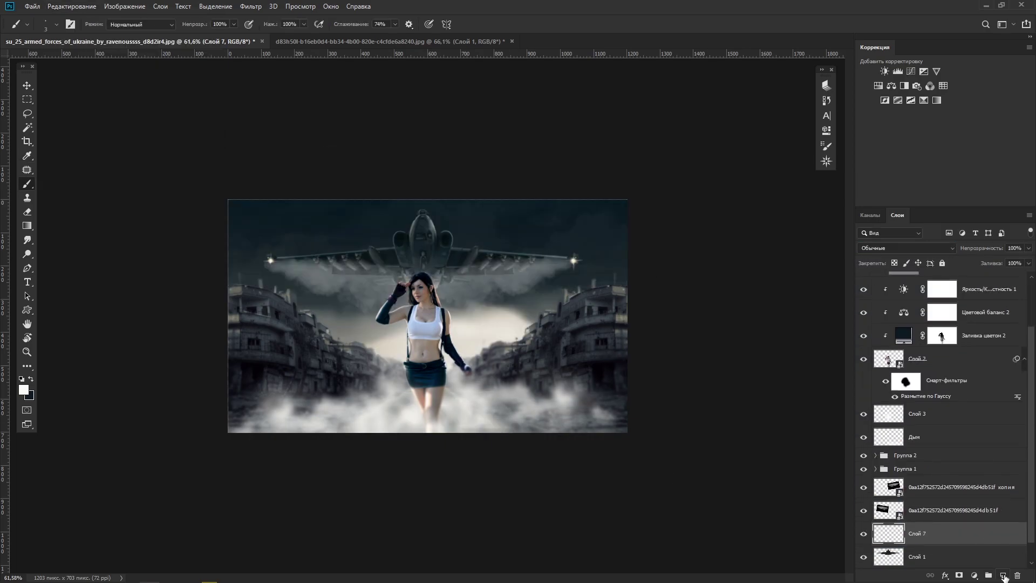
click(72, 6)
click(69, 168)
click(906, 248)
- Clip grey Слой 7 to the jet layer and paint a faint test highlight on the jet
key(ctrl+alt+g)
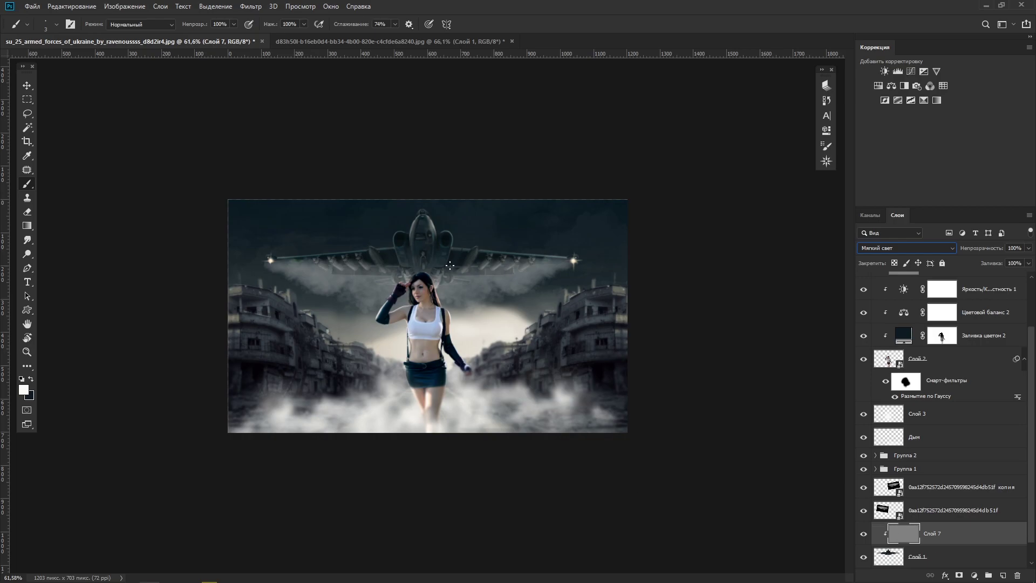
double_click(921, 533)
key(Escape)
scroll(505, 267, up, 3)
scroll(505, 267, up, 3)
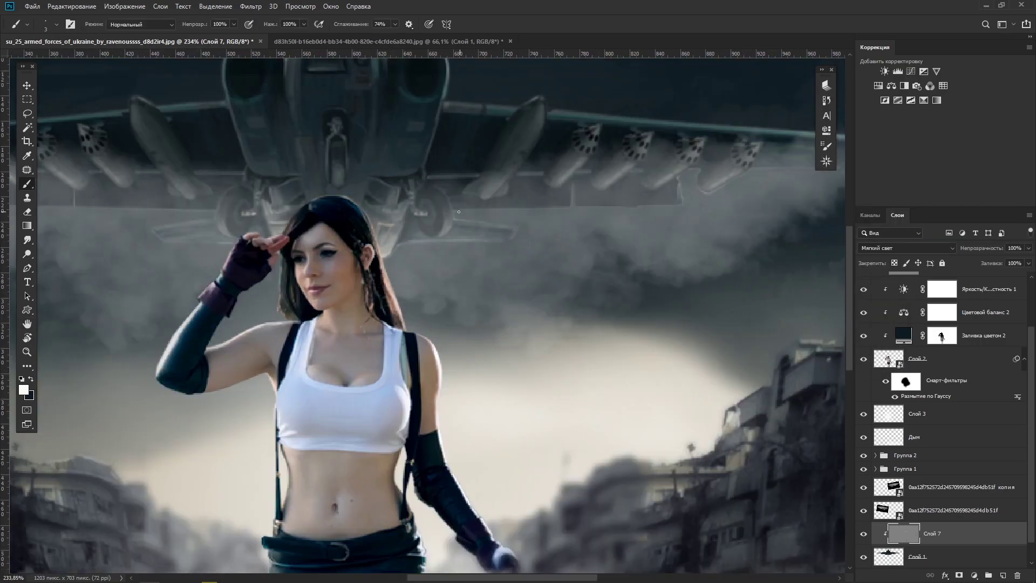
drag(459, 211, 571, 206)
- Switch Слой 7 to Жесткий свет and test, then undo, wing highlight strokes
click(883, 250)
click(879, 398)
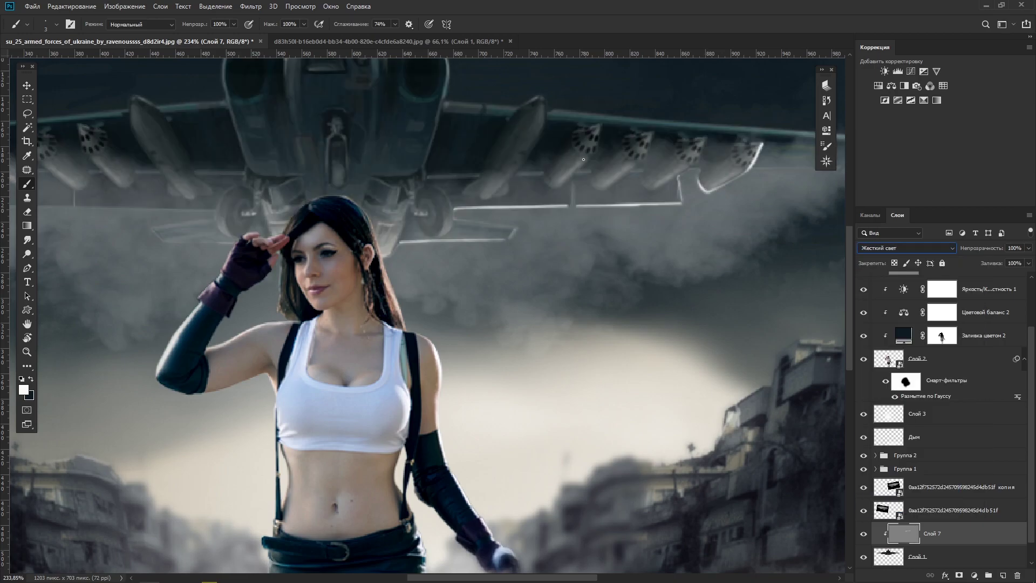
drag(542, 97, 533, 149)
key(ctrl+z)
key(6)
key(7)
drag(538, 96, 528, 152)
key(ctrl+z)
drag(197, 28, 187, 27)
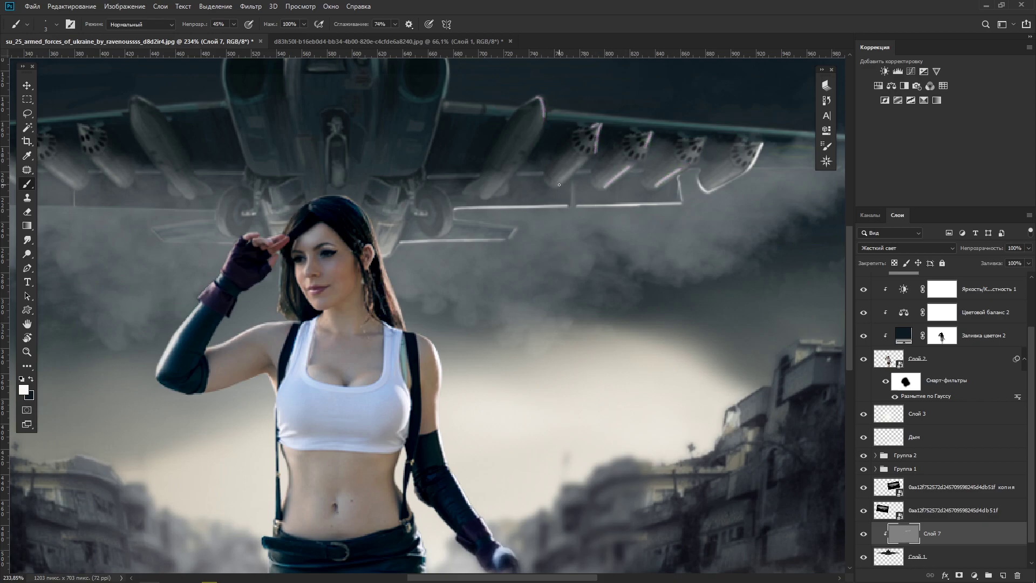
- At 29% brush opacity, highlight the fuselage's right edge and the wing's leading edge
key(2)
key(9)
mouse_move(446, 99)
mouse_down()
mouse_move(425, 170)
mouse_move(263, 274)
mouse_up()
drag(394, 215, 723, 243)
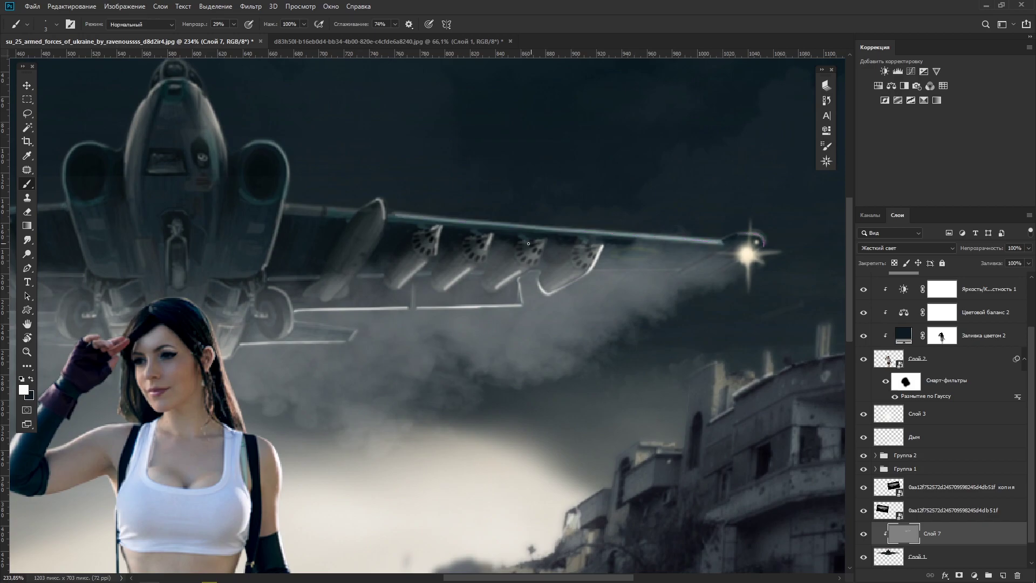
drag(282, 152, 291, 195)
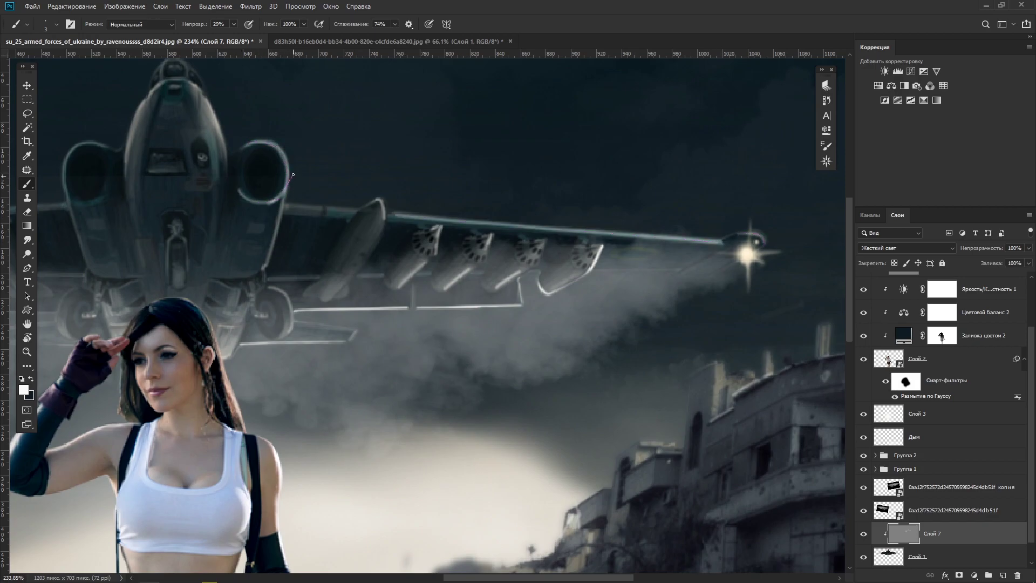
key(ctrl+z)
- Highlight the jet's nose, left wing leading edge, rocket pod undersides and a wing line
drag(276, 209, 631, 272)
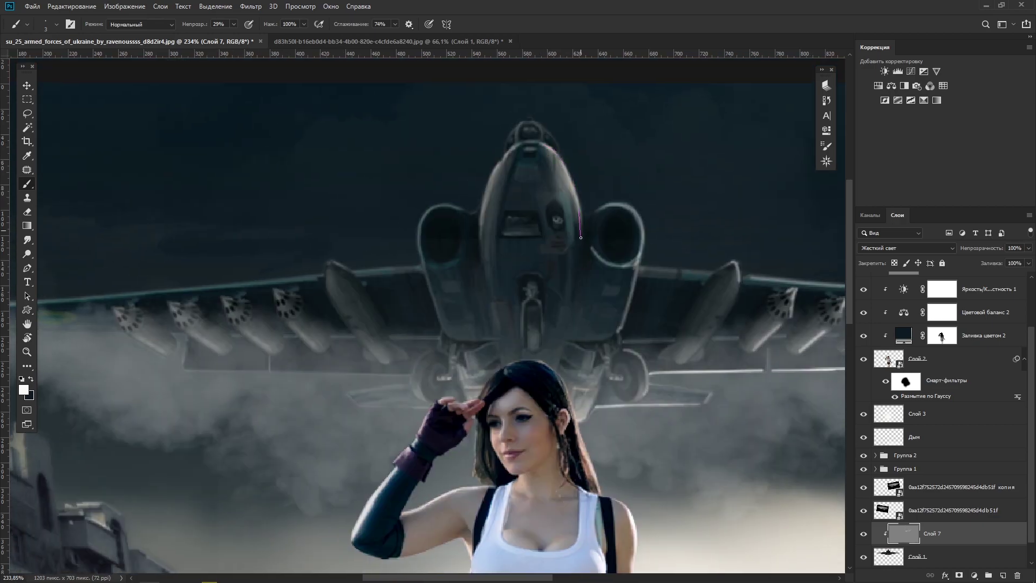
drag(482, 220, 525, 134)
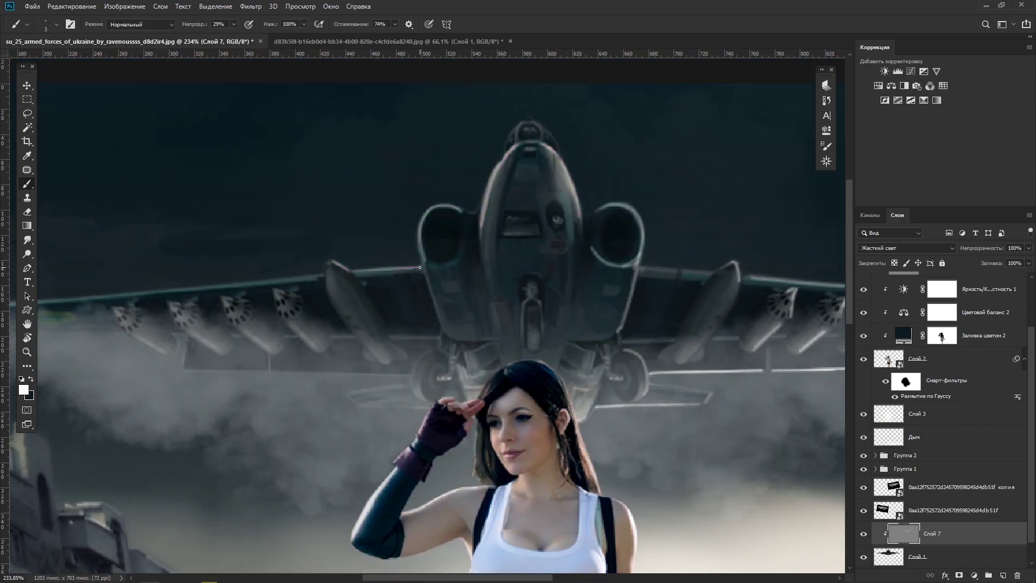
scroll(240, 282, left, 5)
drag(240, 282, 619, 262)
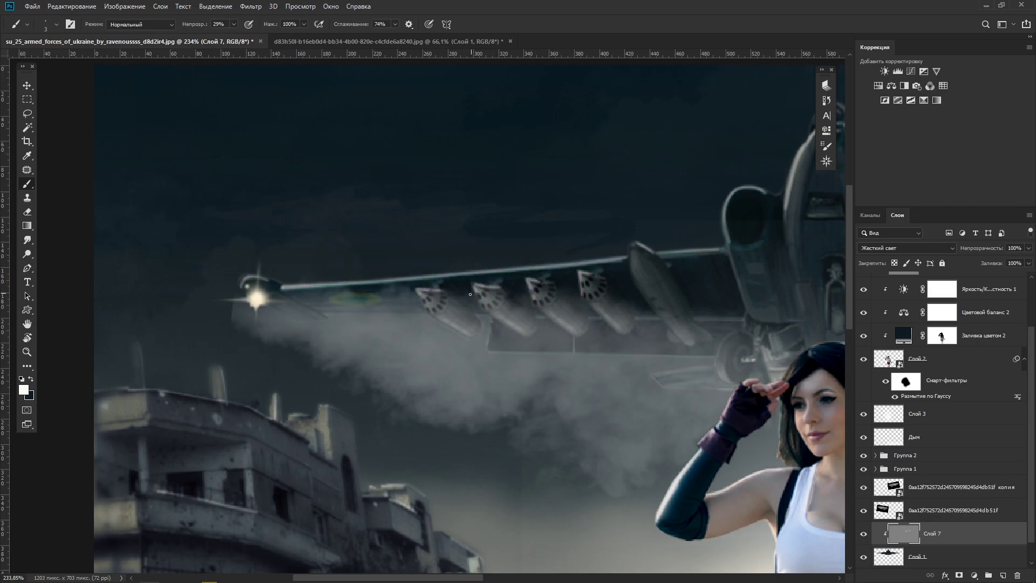
drag(493, 313, 529, 334)
drag(542, 307, 579, 337)
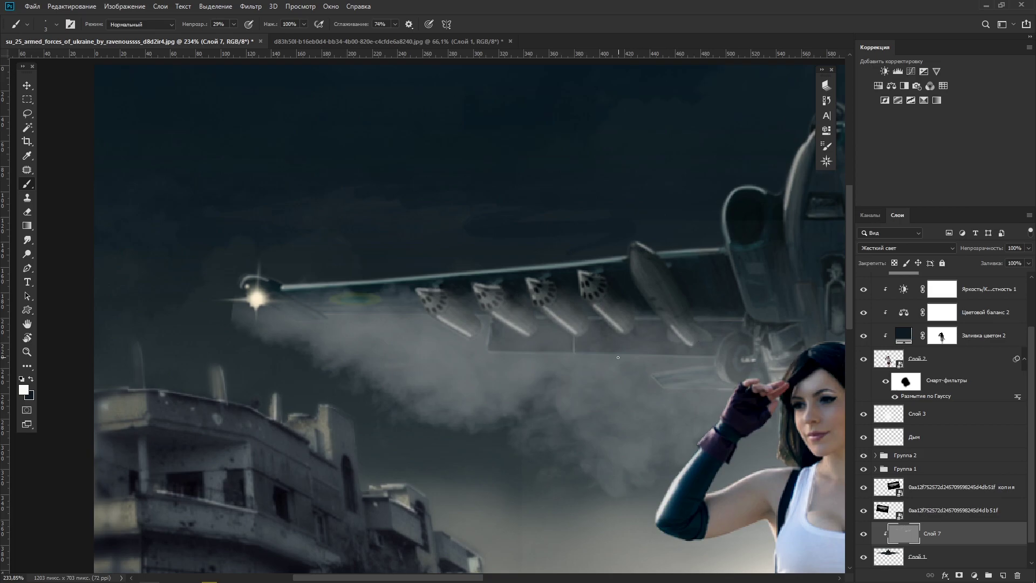
shift+click(716, 356)
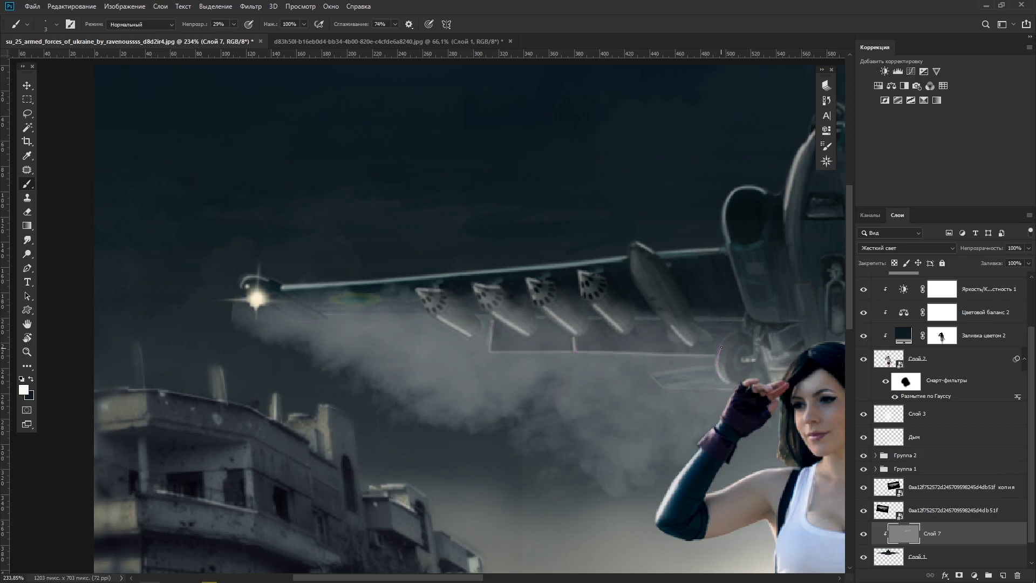
scroll(674, 393, right, 5)
scroll(566, 319, right, 5)
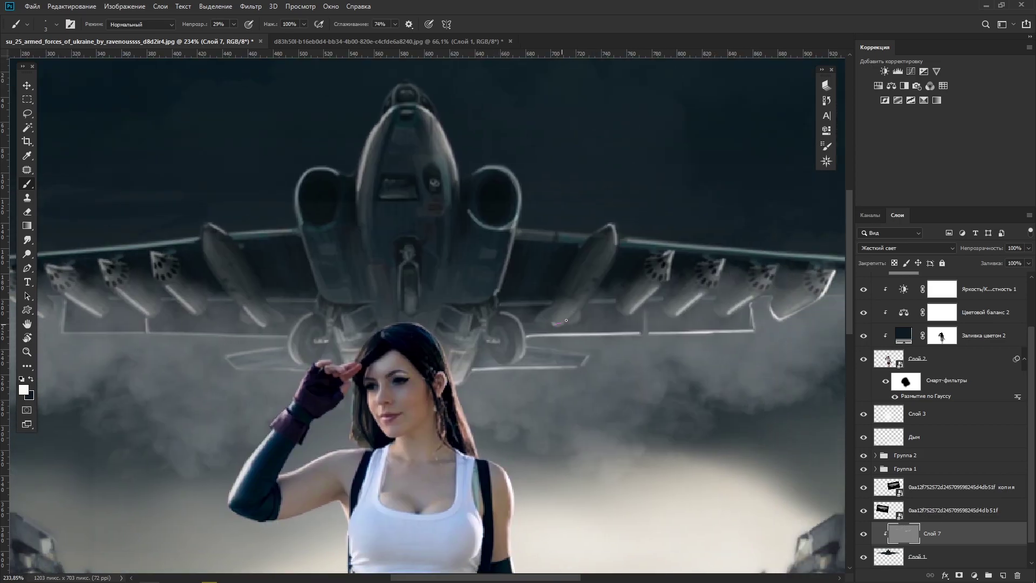
scroll(626, 310, down, 8)
- Stamp smoke on a new layer above Слой 3, enlarged and rotated over the woman
click(984, 402)
key(ctrl+shift+alt+n)
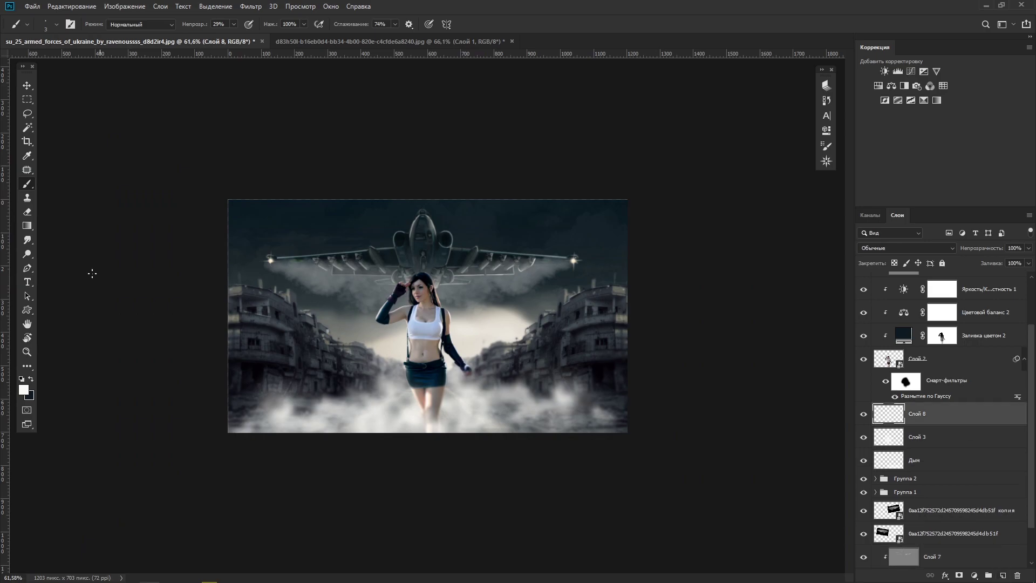
right_click(421, 171)
scroll(540, 377, down, 3)
click(464, 532)
click(331, 312)
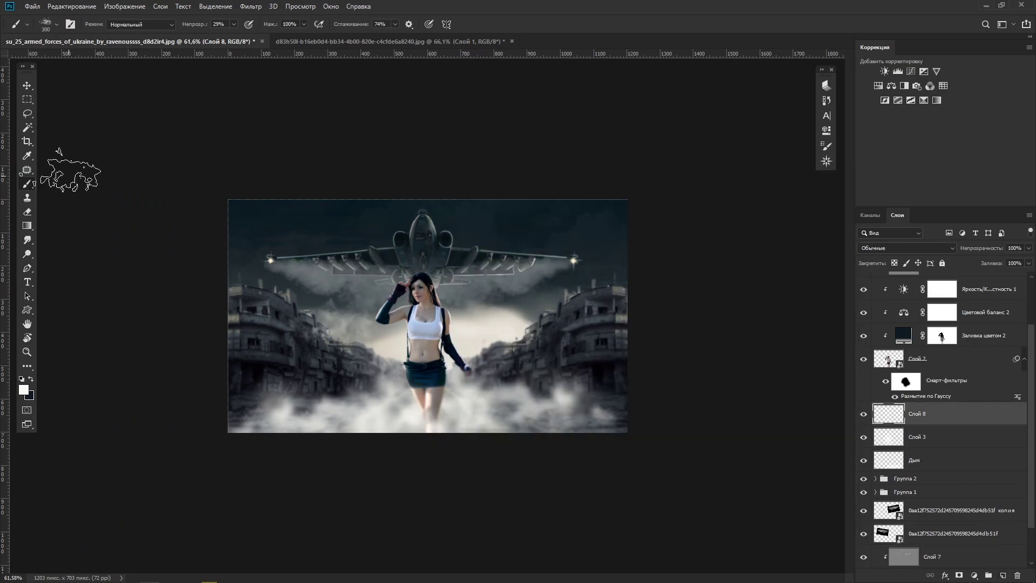
key(ctrl+t)
mouse_move(378, 353)
mouse_down()
mouse_move(544, 431)
mouse_move(510, 321)
mouse_up()
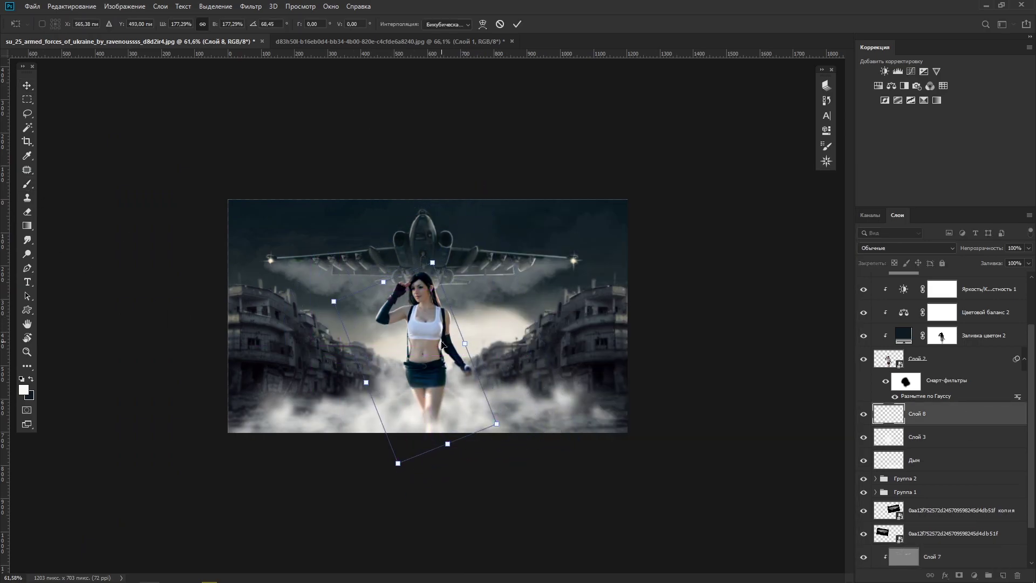
key(Return)
- Stamp all visible layers into Слой 9 at the top and launch Color Efex Pro 4 on it
key(ctrl+shift+alt+e)
click(250, 6)
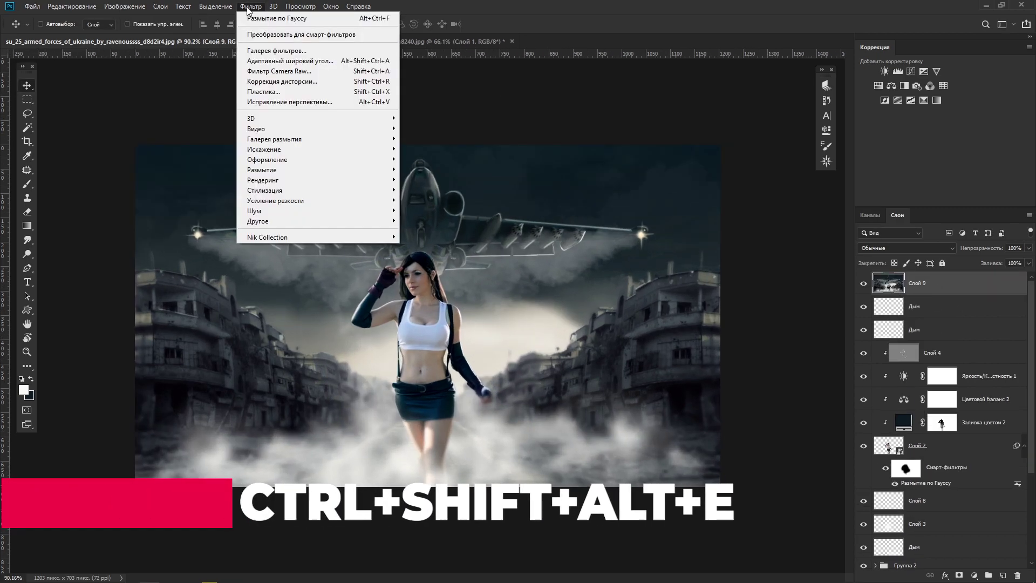
click(301, 34)
click(250, 5)
click(436, 239)
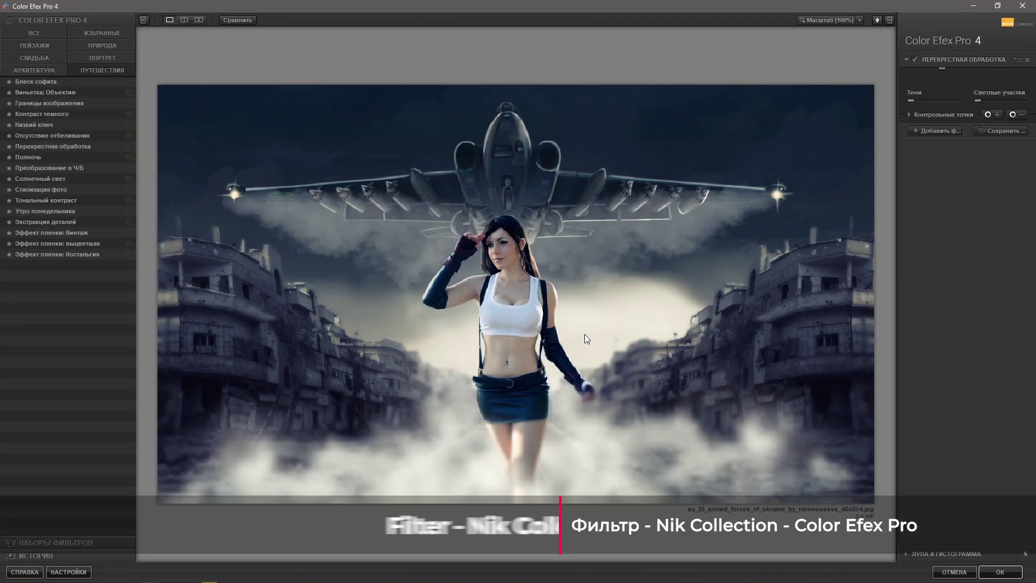
- In Color Efex Pro 4, apply a bluish Cross Processing method and add Блеск софита glow
click(992, 84)
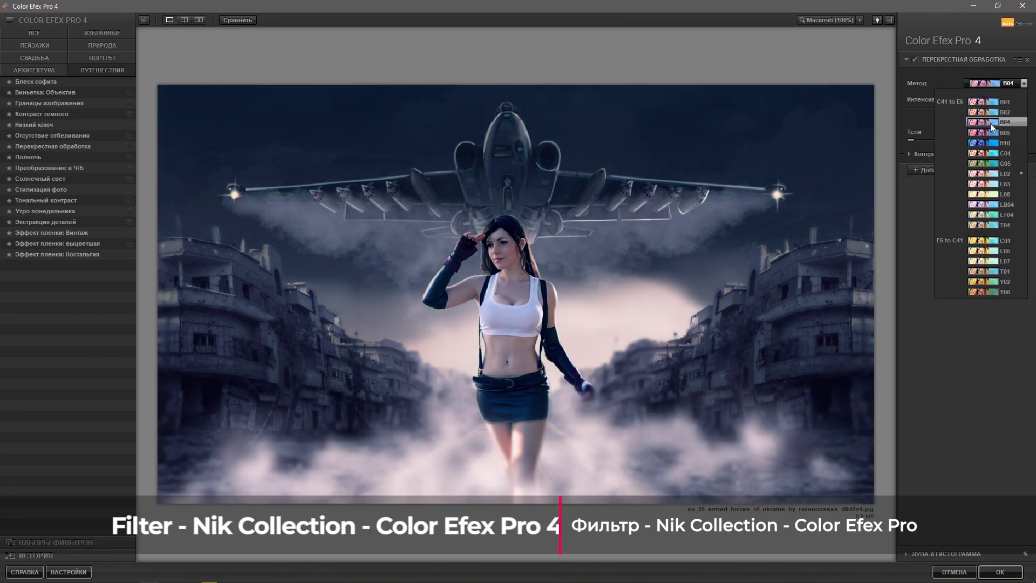
click(960, 109)
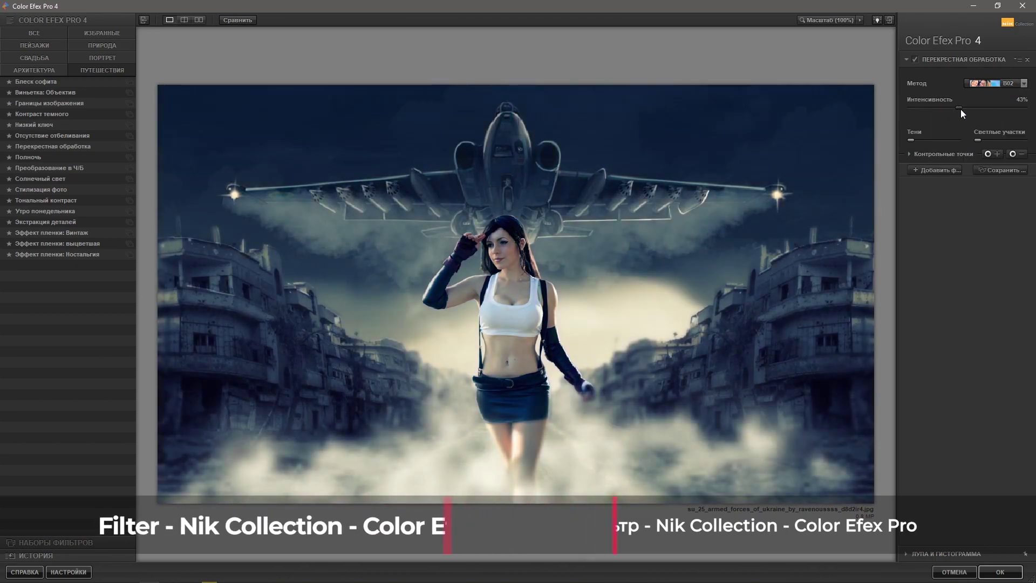
click(917, 169)
click(48, 82)
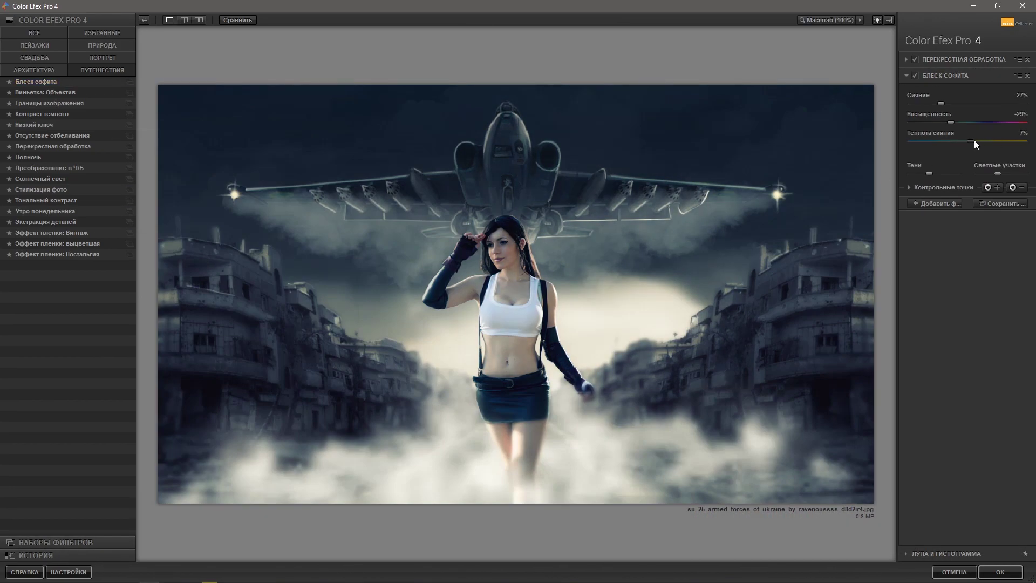
- Add a Виньетка: Объектив lens vignette and weaken its edge darkening
click(946, 204)
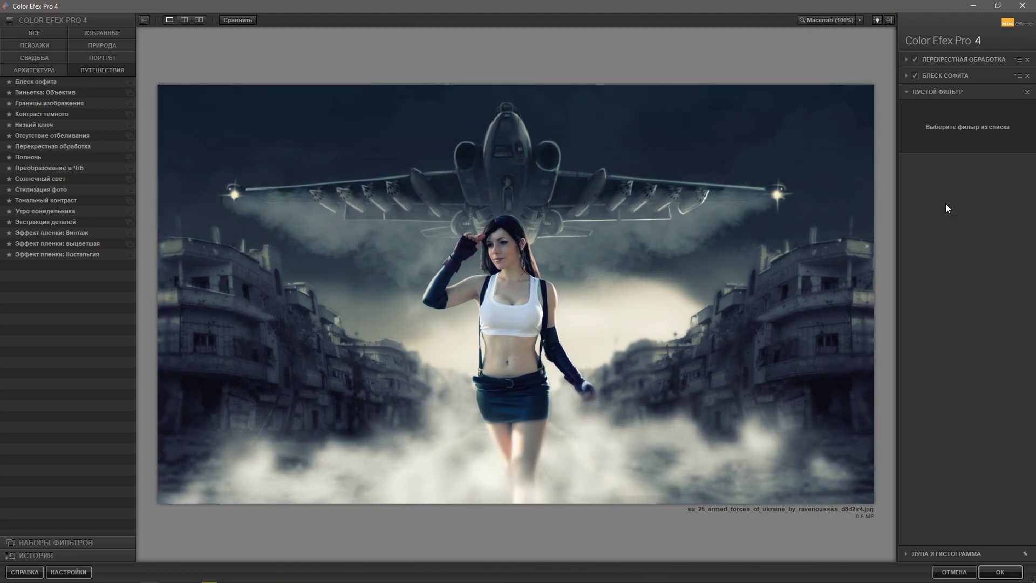
click(45, 92)
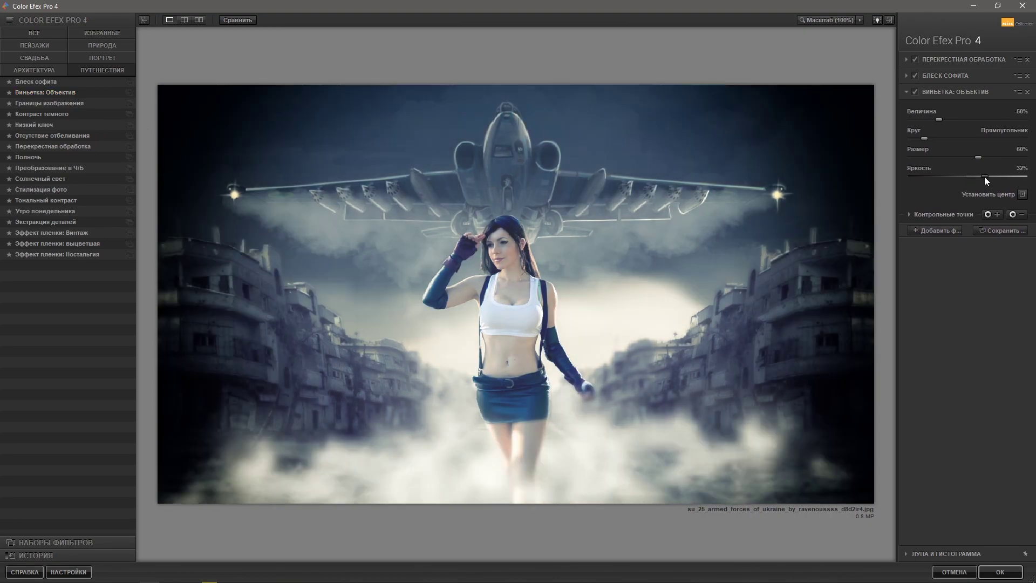
drag(939, 119, 955, 119)
drag(978, 176, 976, 176)
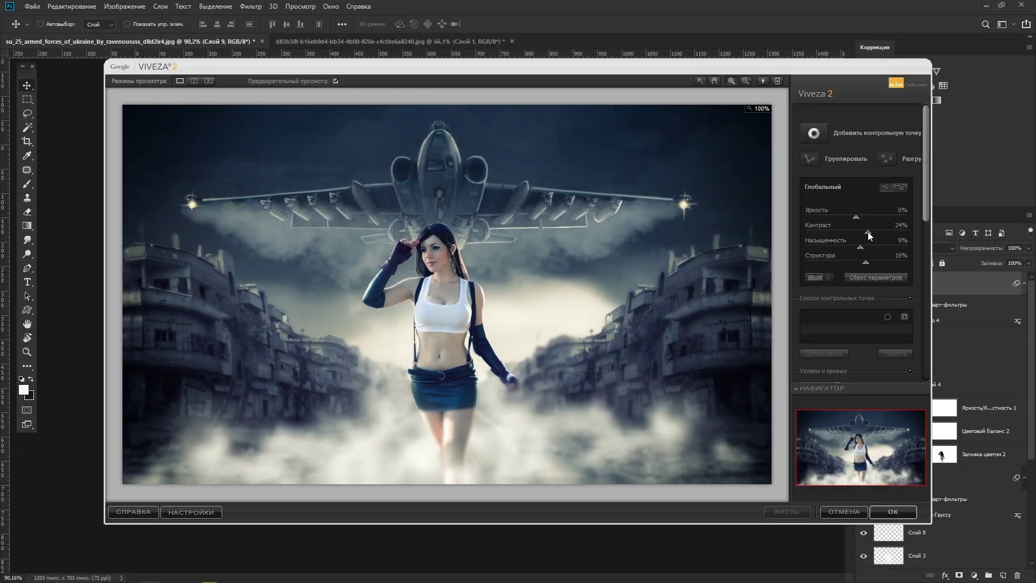
- Apply Viveza 2, then add Color Balance (highlights) and Brightness/Contrast (contrast −4) layers
click(885, 511)
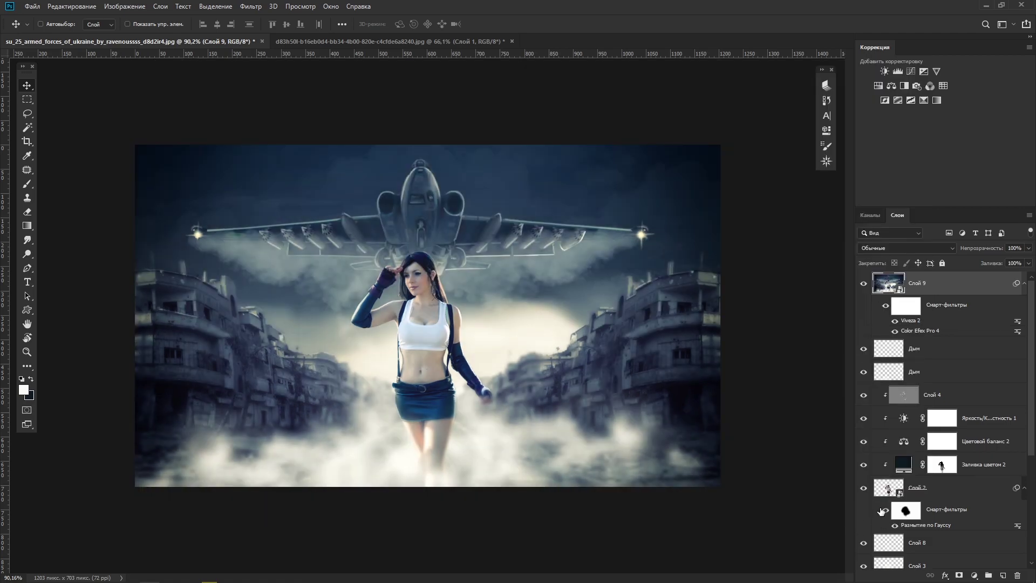
click(973, 575)
click(944, 477)
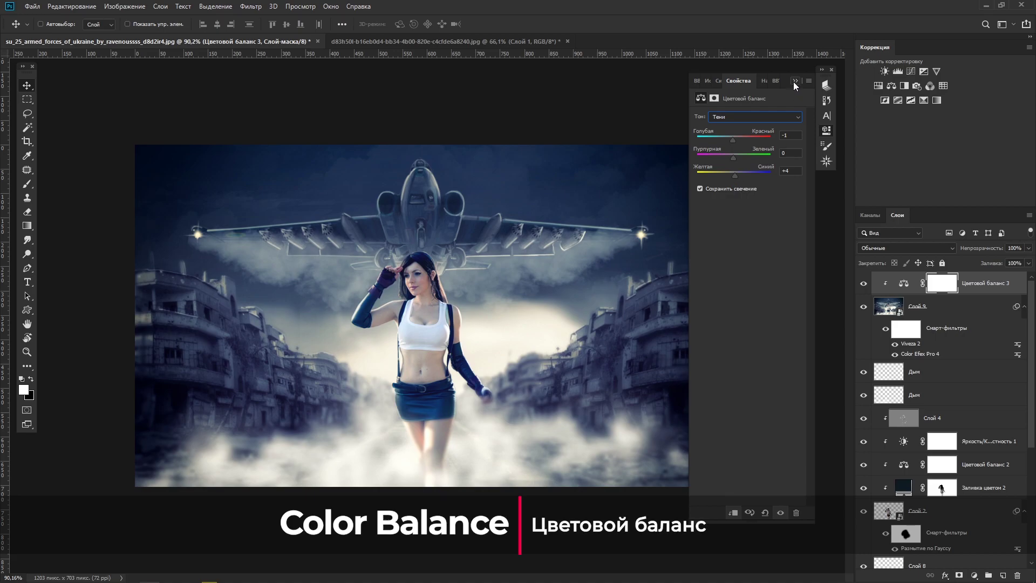
click(795, 81)
click(974, 575)
click(928, 429)
drag(737, 165, 742, 167)
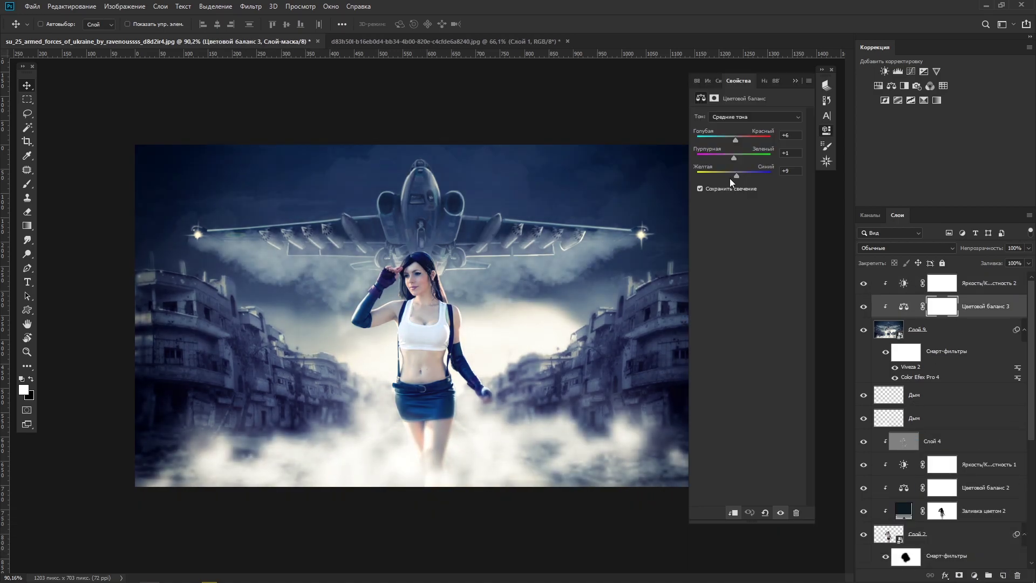
click(755, 116)
click(733, 142)
- Add a Levels layer with midtones 0.81, masked by a vertical linear gradient fade
click(974, 576)
click(928, 440)
drag(755, 196, 762, 195)
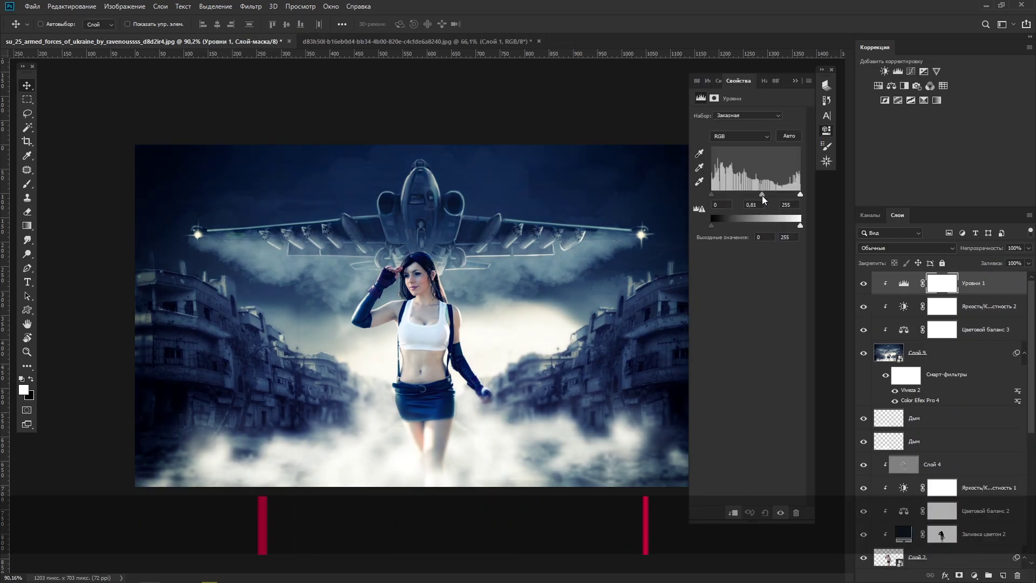
key(g)
click(59, 23)
click(874, 95)
drag(427, 316, 610, 411)
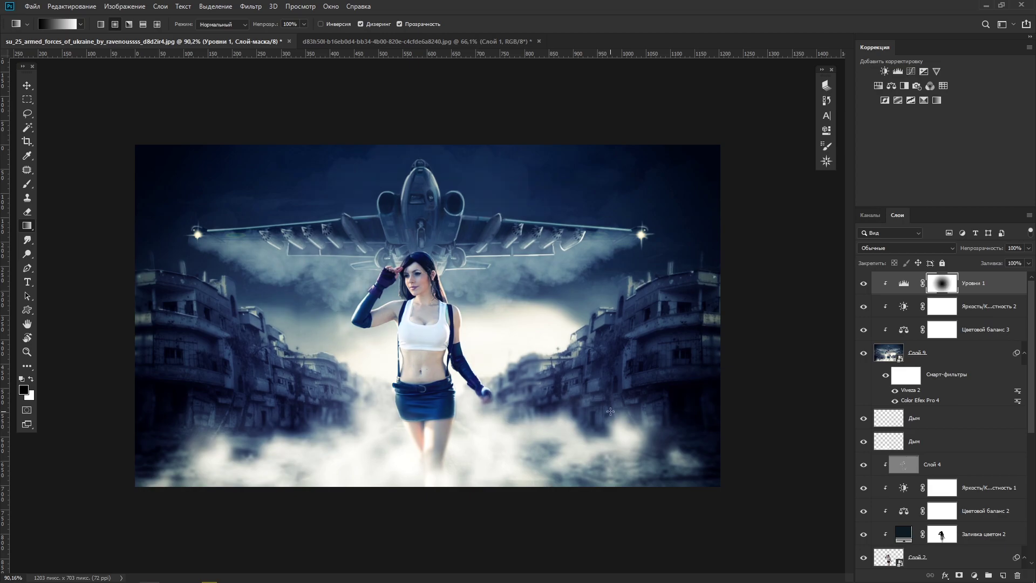
key(ctrl+z)
click(100, 24)
drag(414, 294, 415, 445)
- Lower the Уровни 1 layer's opacity and re-tune the Viveza 2 filter on Слой 9
click(904, 283)
drag(993, 249, 981, 250)
double_click(911, 390)
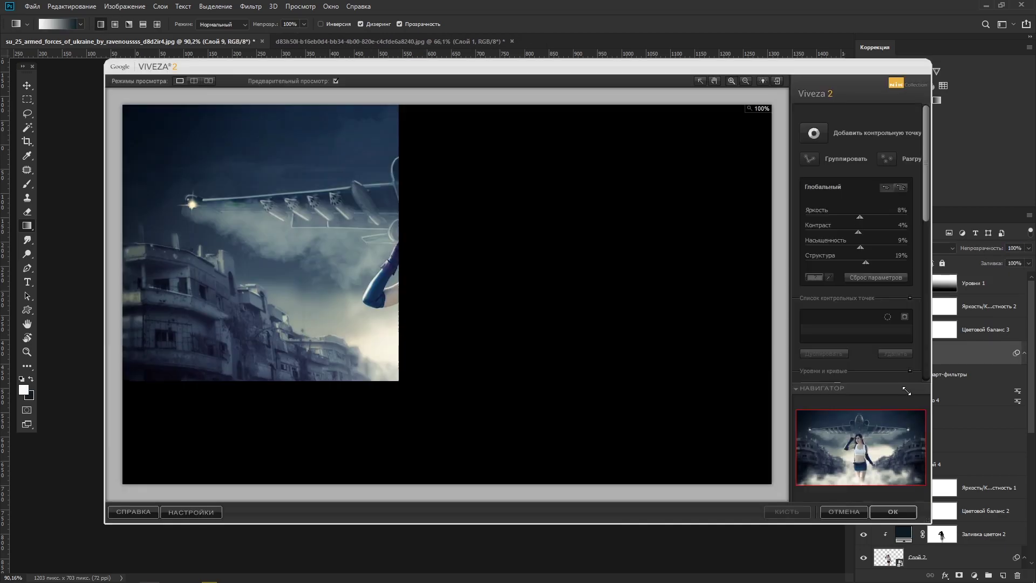
click(895, 512)
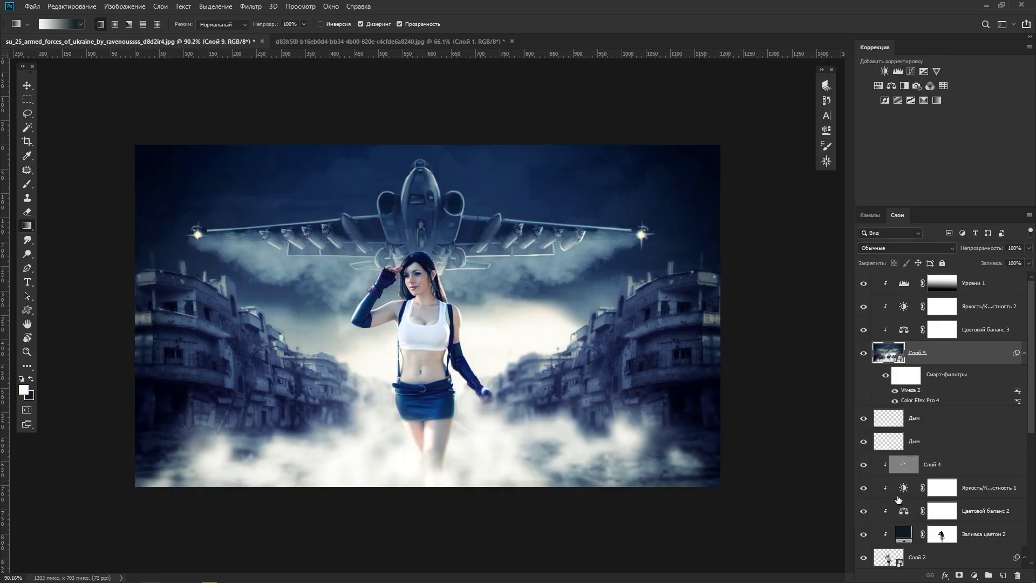
click(974, 575)
- Add a Vibrance adjustment layer clipped to the layer below
click(949, 491)
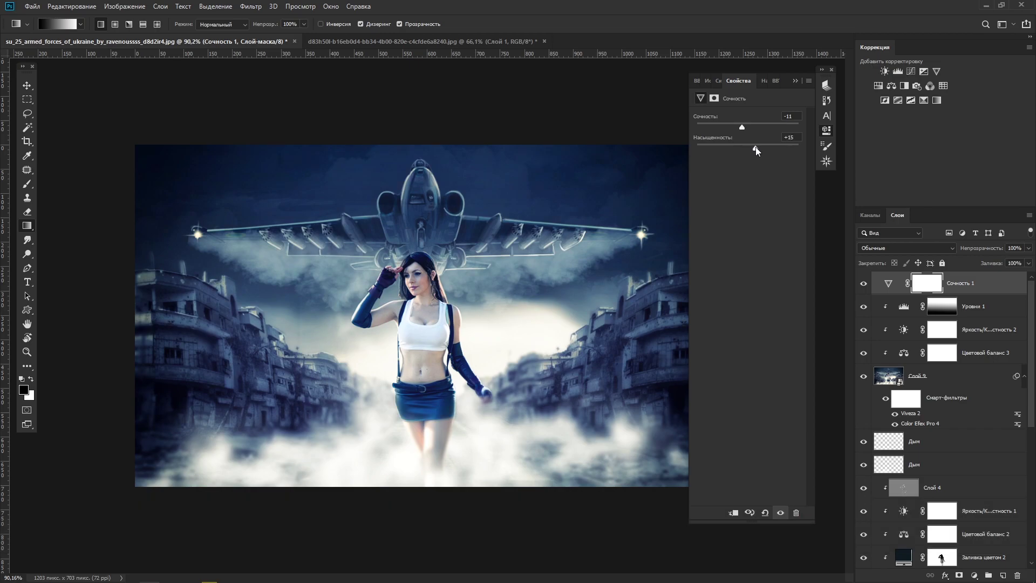
click(733, 512)
key(v)
- Add an Экспозиция 1 layer with exposure +0.11, offset 0 and gamma 0.89
click(964, 574)
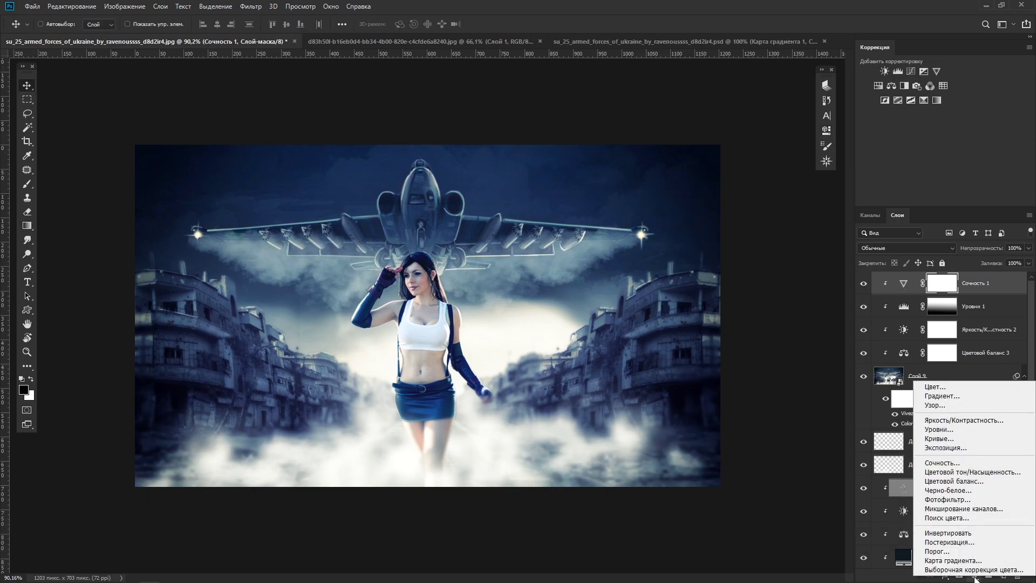
click(944, 463)
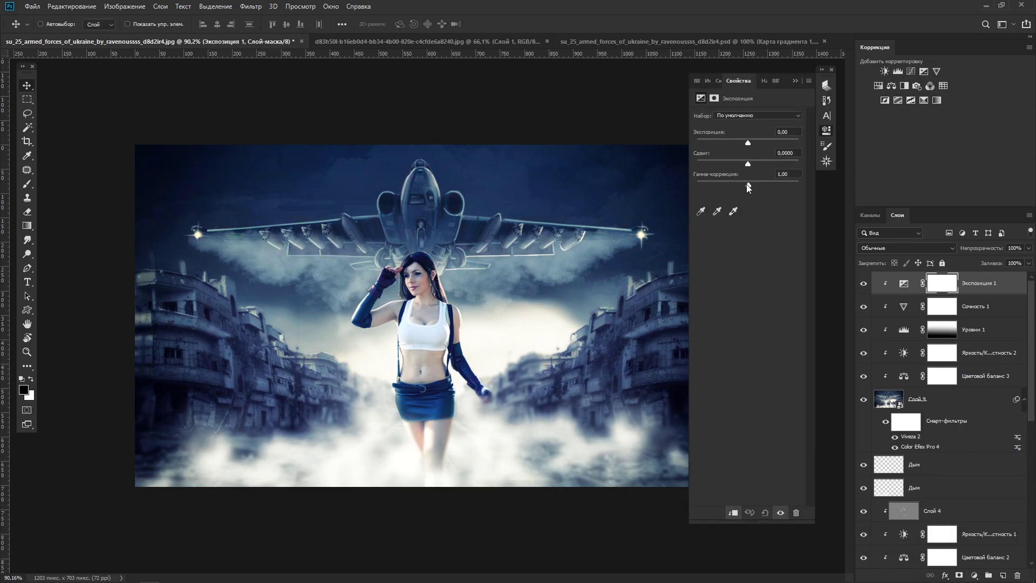
drag(748, 185, 751, 184)
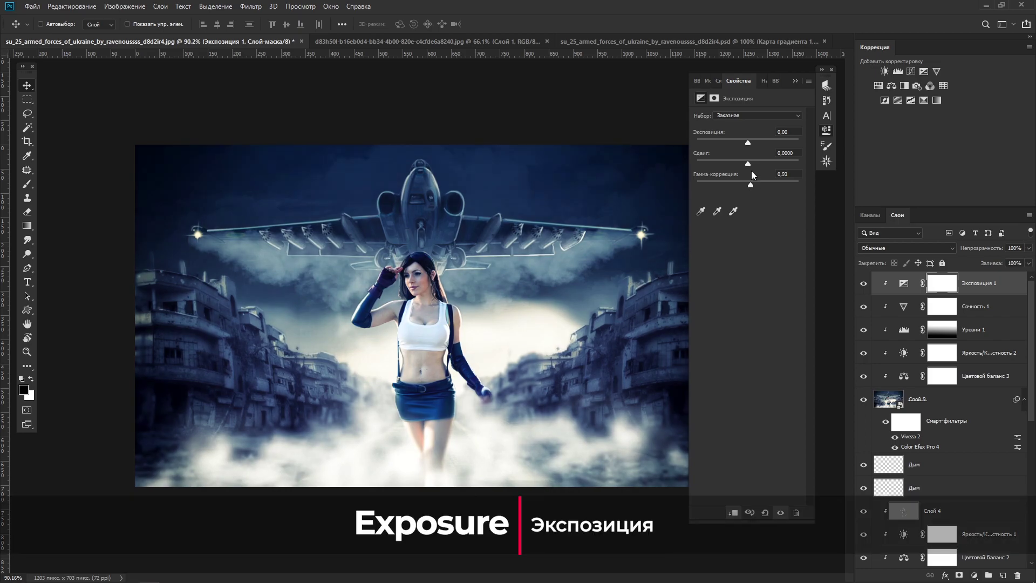
drag(749, 163, 749, 163)
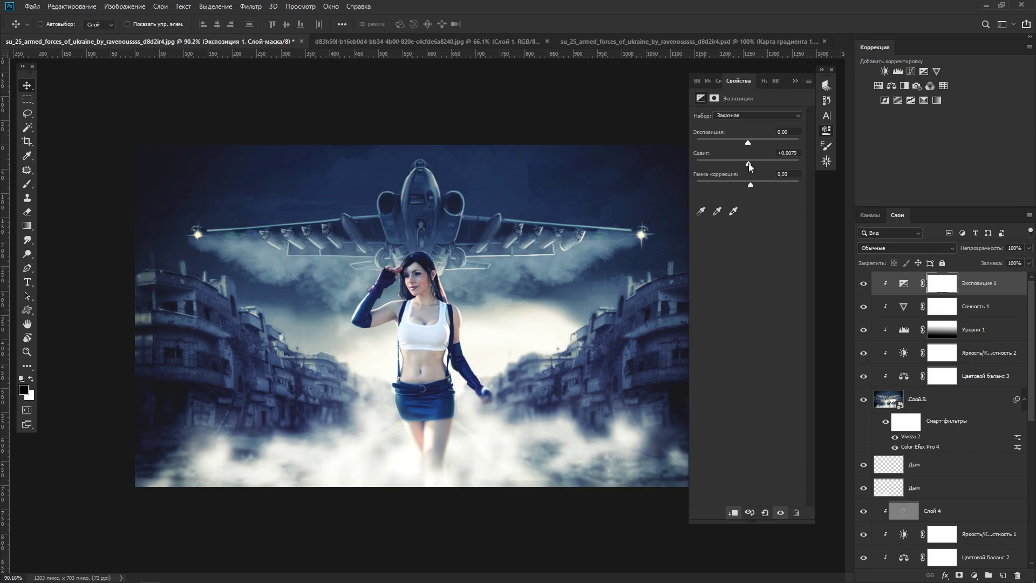
click(765, 513)
drag(749, 184, 751, 184)
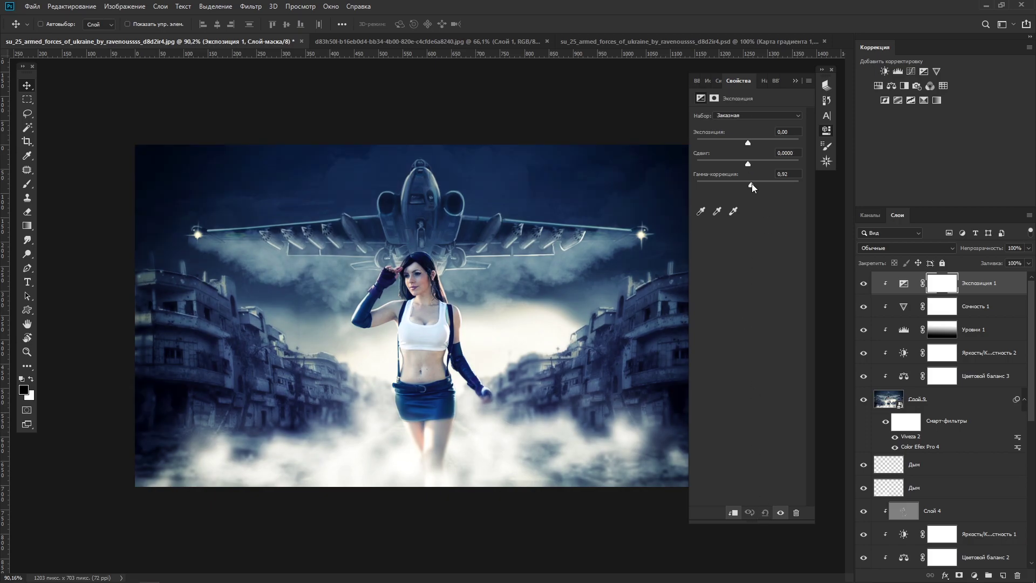
drag(748, 143, 749, 143)
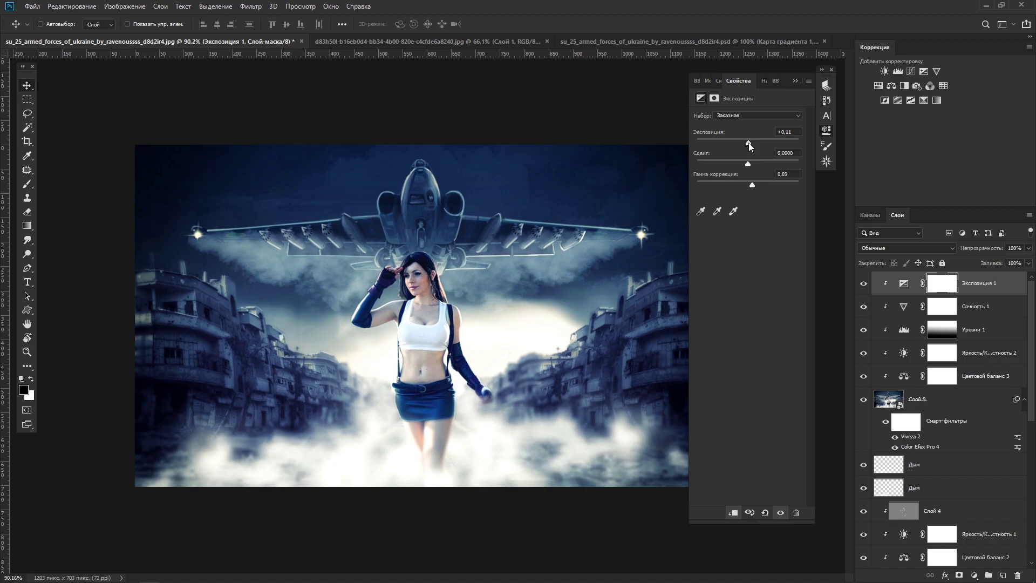
- Delete the Сочность 1 vibrance layer and inspect the finished grade zoomed in
key(Escape)
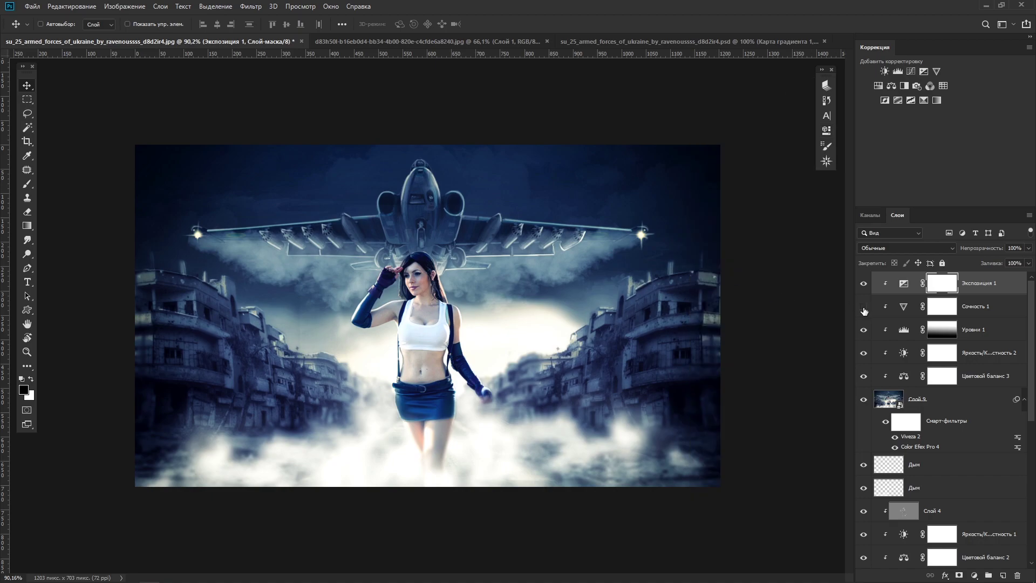
key(Delete)
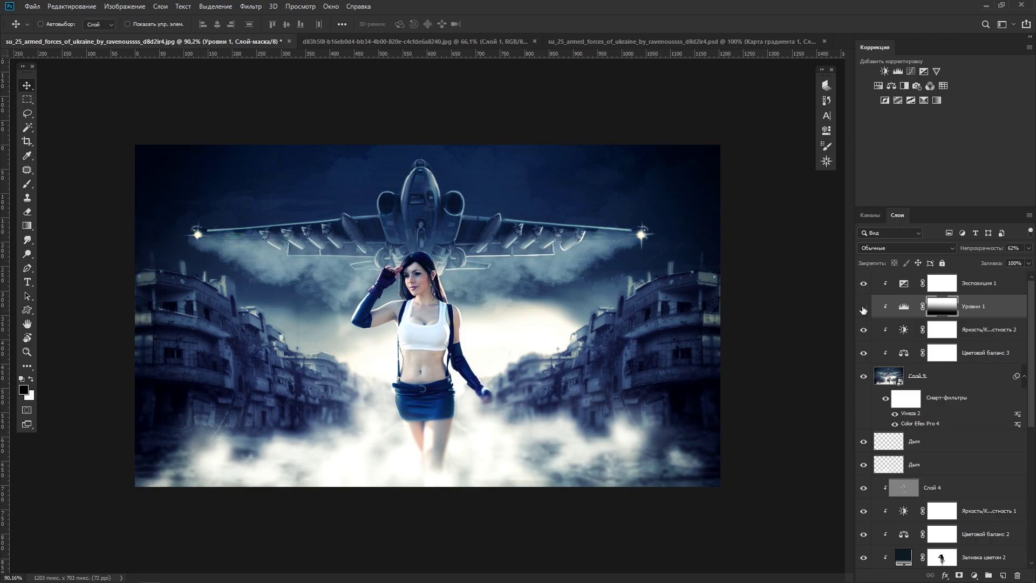
click(864, 332)
click(985, 284)
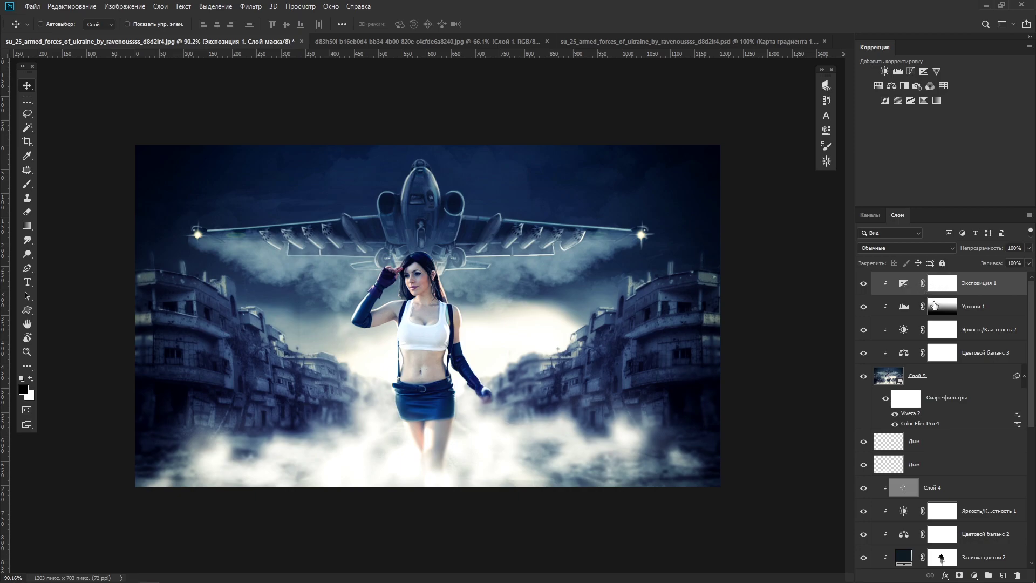
key(ctrl+plus)
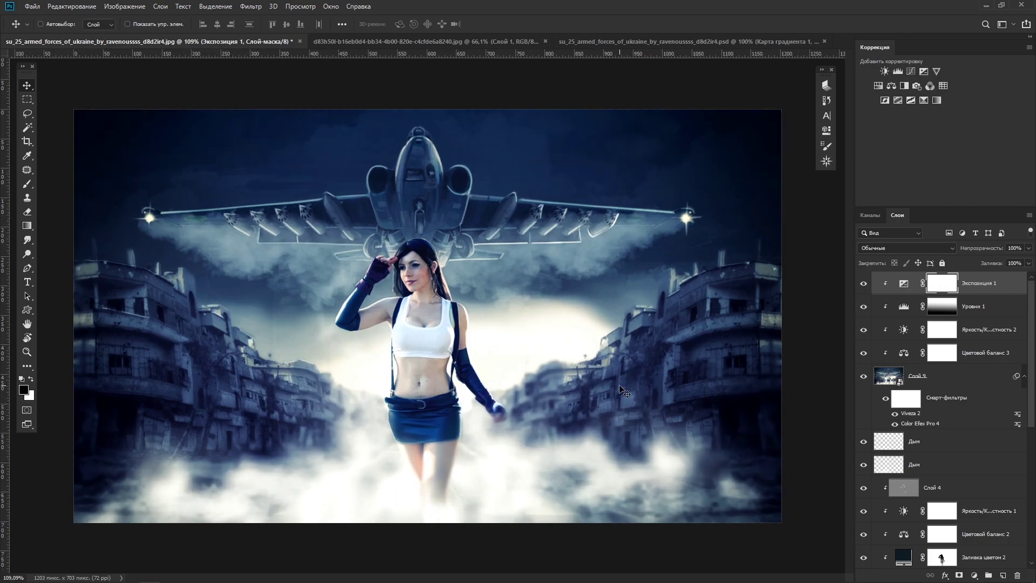